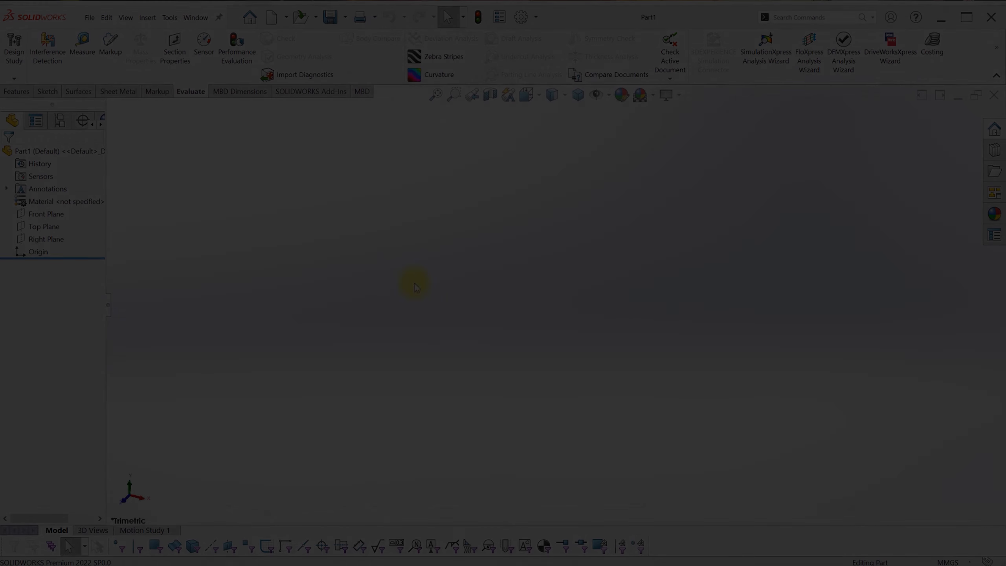
On the Front Plane, sketch a vertical construction line about 77 mm long upward from the origin.
click(41, 213)
key(s)
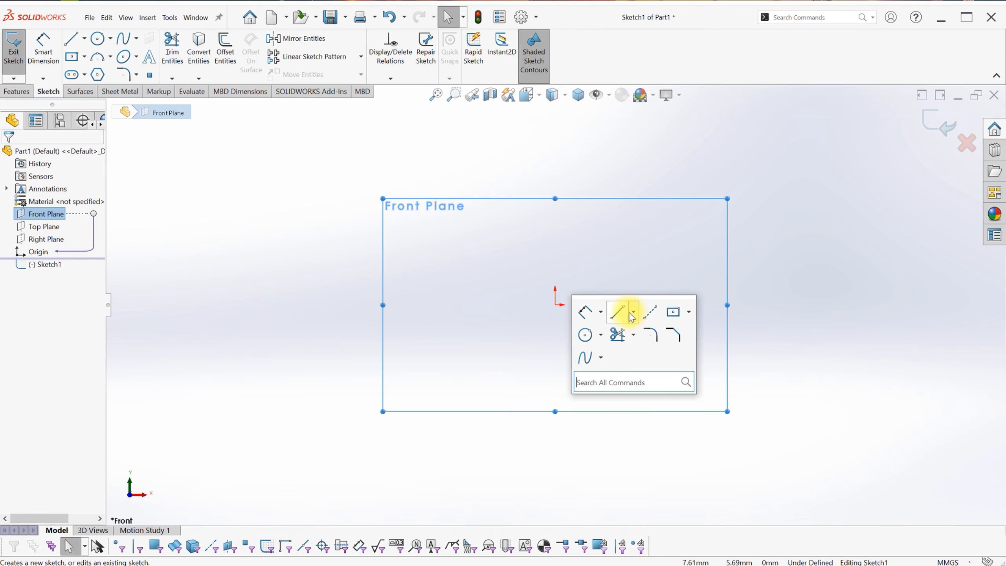
click(650, 312)
click(554, 304)
click(555, 157)
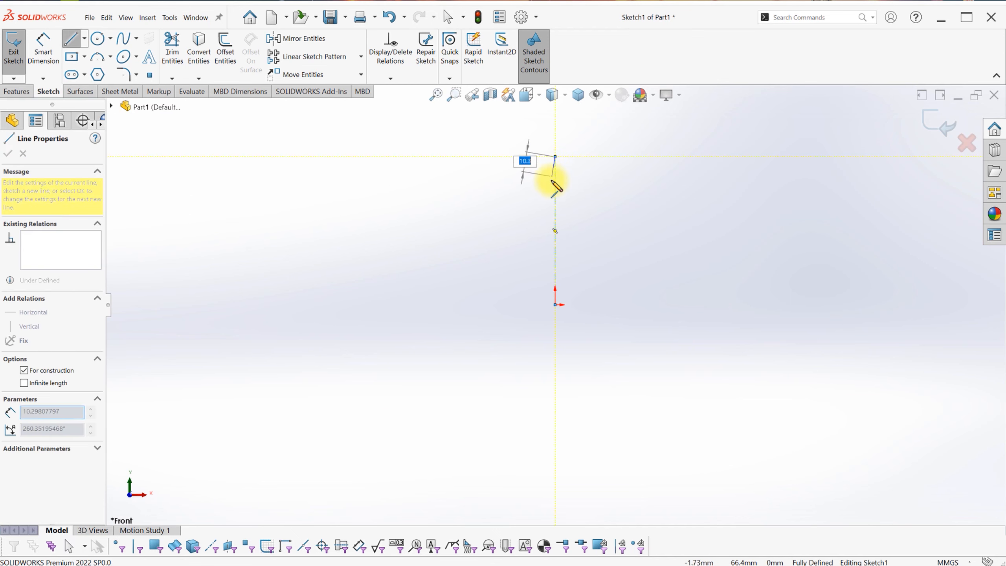
key(Escape)
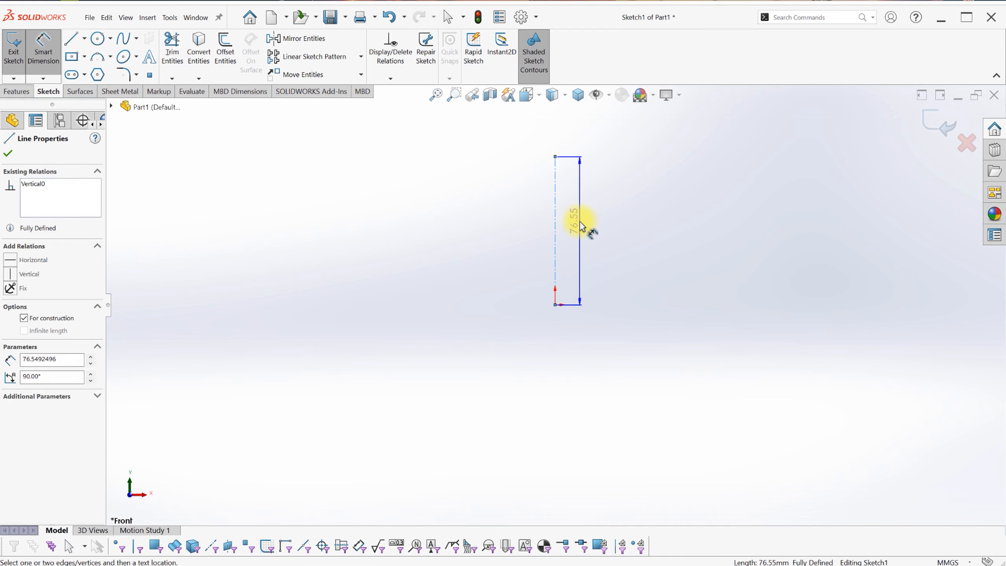
Dimension the vertical construction line's length to 100 mm.
click(588, 231)
text(100)
key(Return)
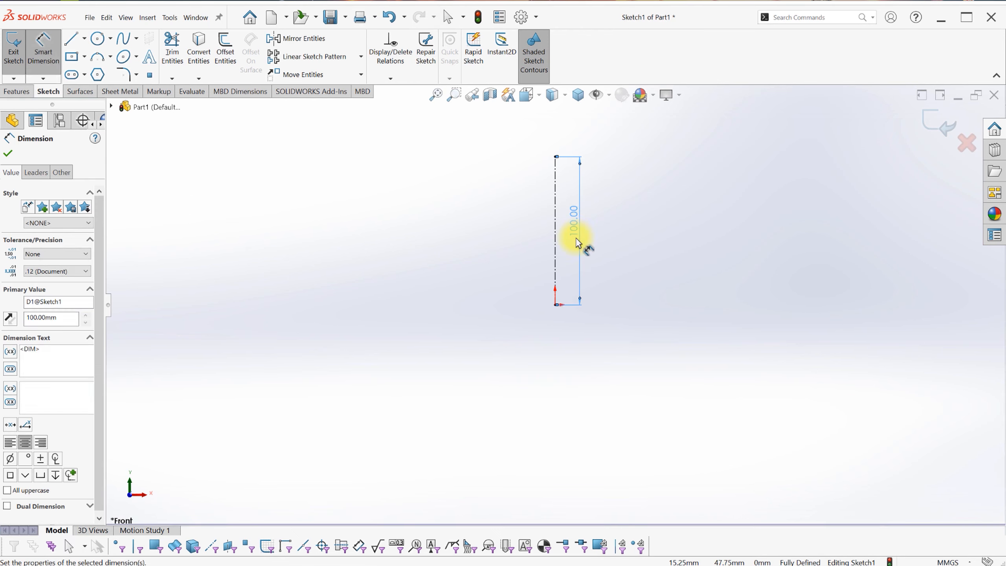
key(Escape)
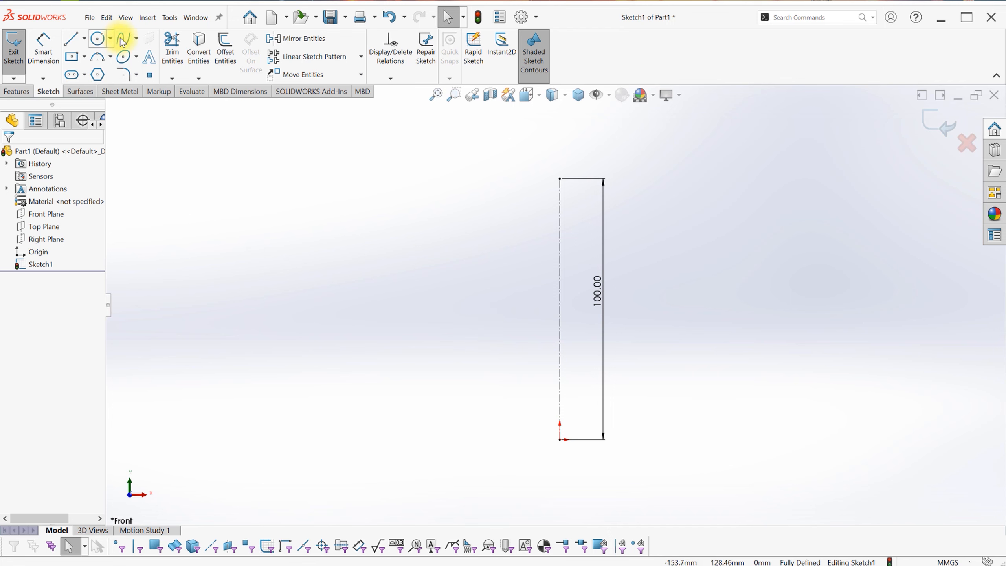
Sketch a two-point spline beside the centerline and align its endpoints horizontally with the centerline's upper and lower ends.
click(399, 179)
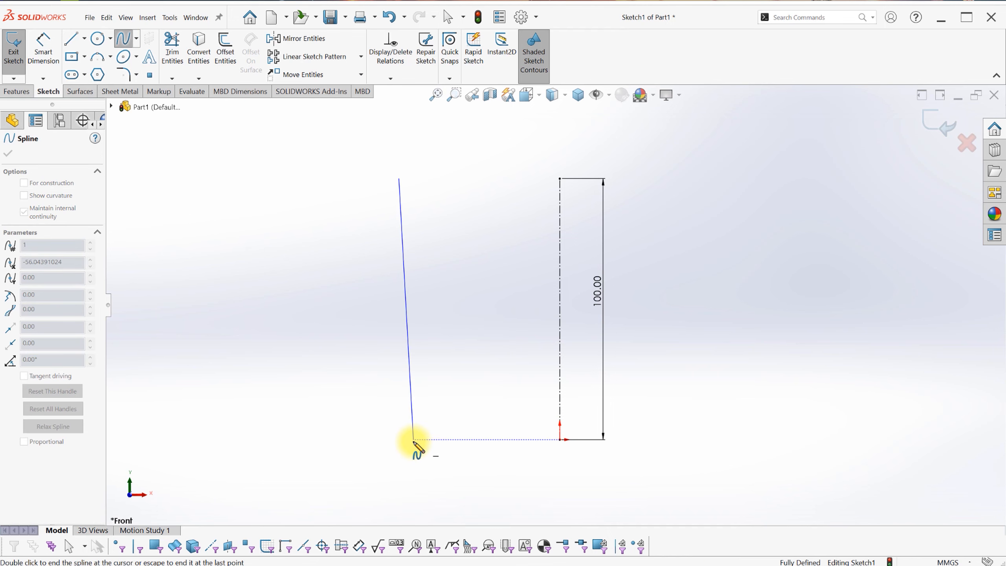
key(Escape)
click(413, 439)
ctrl+click(560, 439)
click(581, 396)
click(559, 179)
ctrl+click(399, 179)
click(430, 139)
Add a doubled dimension of 120 mm from the spline's upper endpoint across the centerline.
key(s)
click(458, 261)
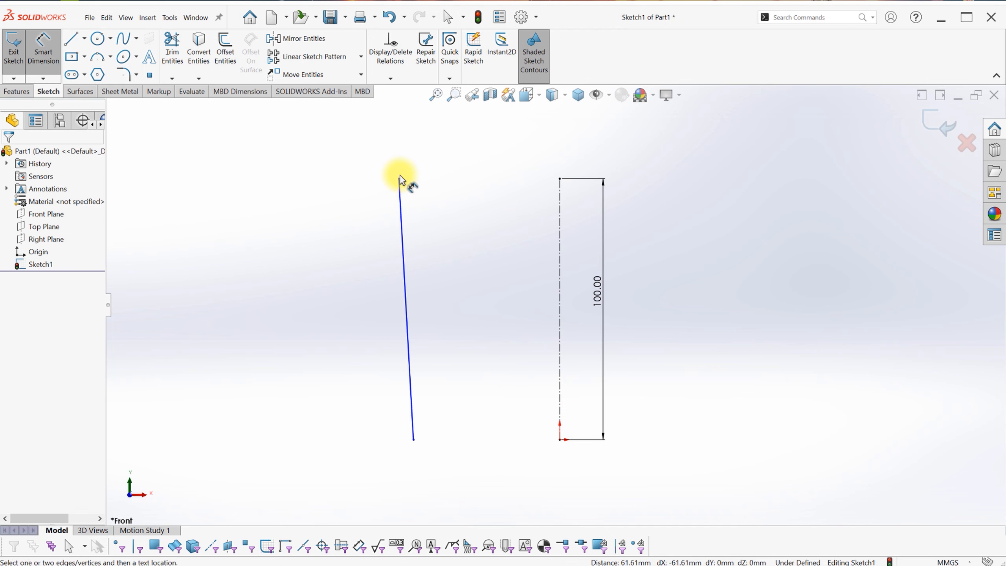
click(399, 179)
click(559, 214)
click(711, 237)
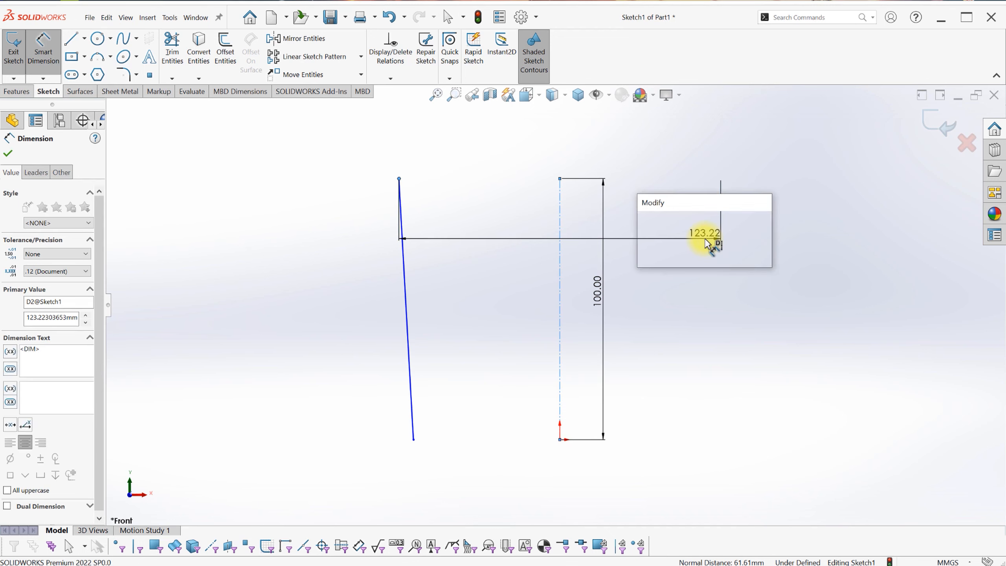
key(Return)
Add a doubled dimension of 60 mm from the spline's lower endpoint across the centerline.
click(413, 439)
click(559, 412)
click(644, 457)
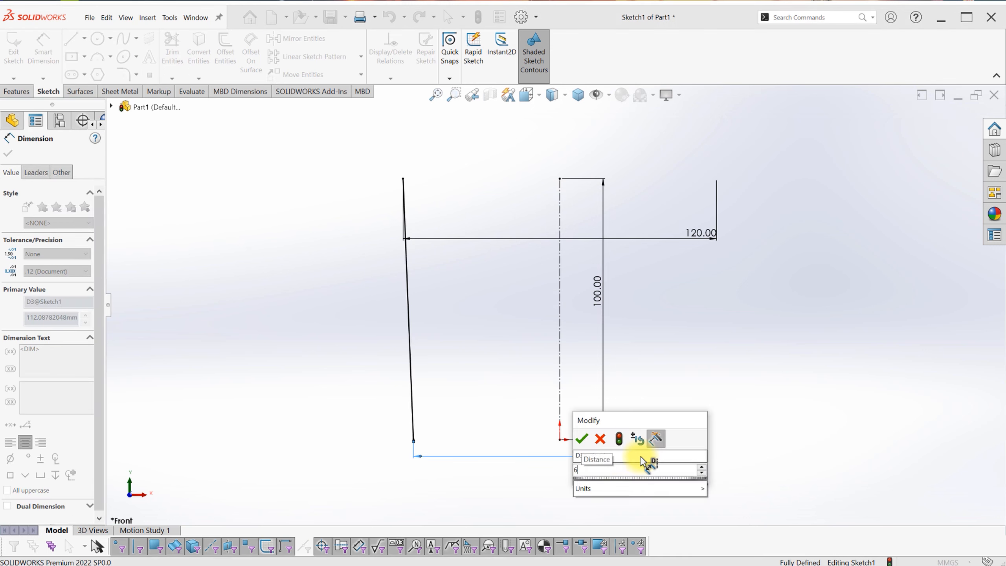
text(60)
key(Return)
key(Escape)
Bow the spline outward with its lower tangency handle and set that handle's angle to the centerline to 60°.
click(467, 390)
drag(460, 382, 435, 397)
key(s)
click(461, 330)
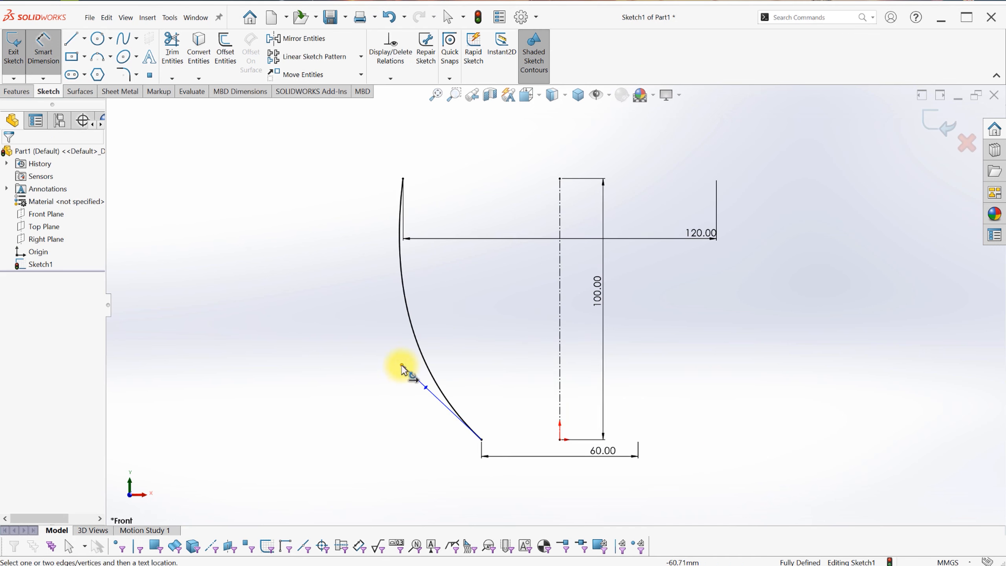
drag(402, 366, 556, 355)
click(494, 382)
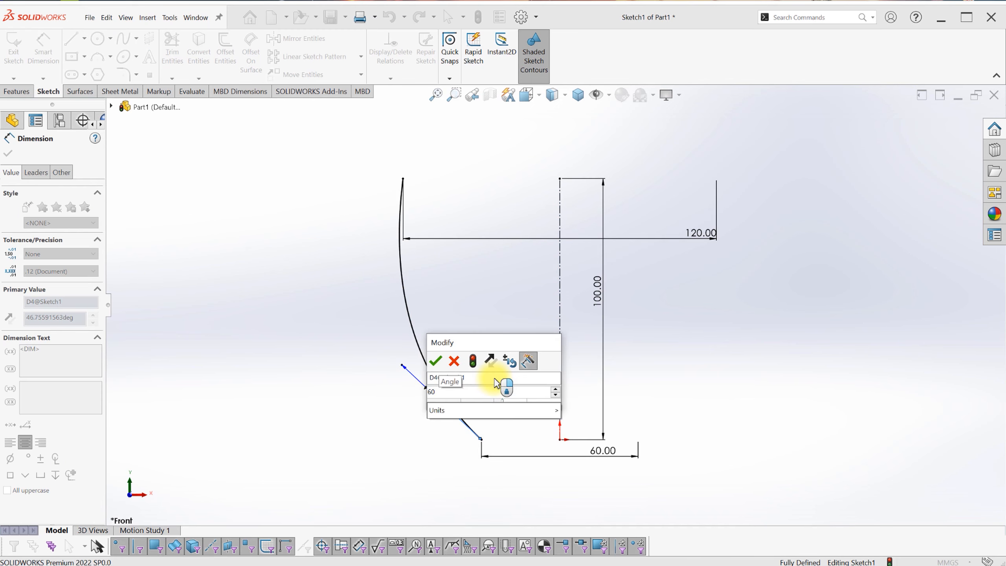
text(60)
key(Return)
key(Escape)
Dimension the angle between the spline's upper tangency handle and the centerline as 30°.
click(394, 251)
key(s)
click(406, 299)
click(393, 265)
click(559, 275)
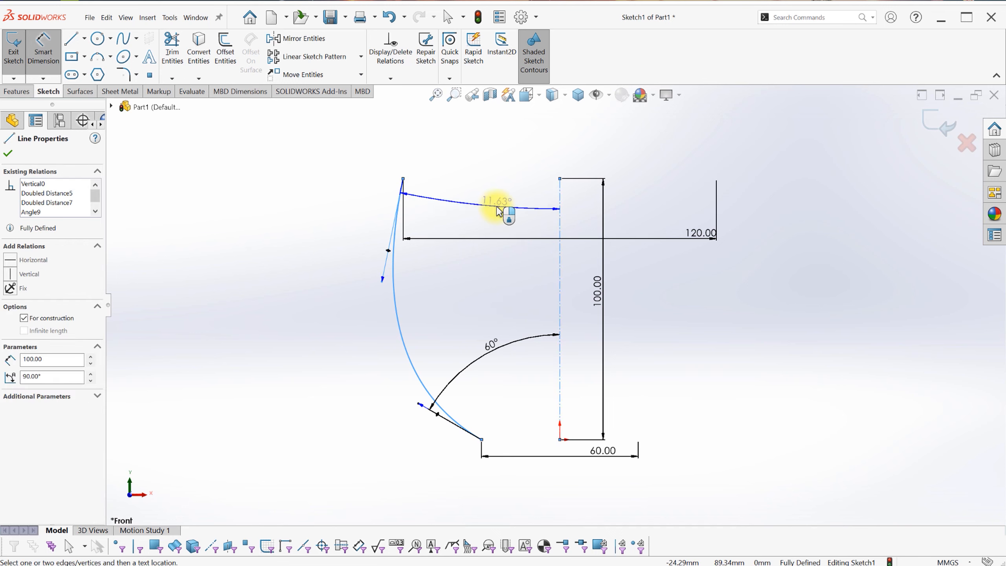
click(499, 208)
text(30)
key(Return)
key(Escape)
Dimension the tangent weight of the spline's upper handle as 160 mm.
key(f)
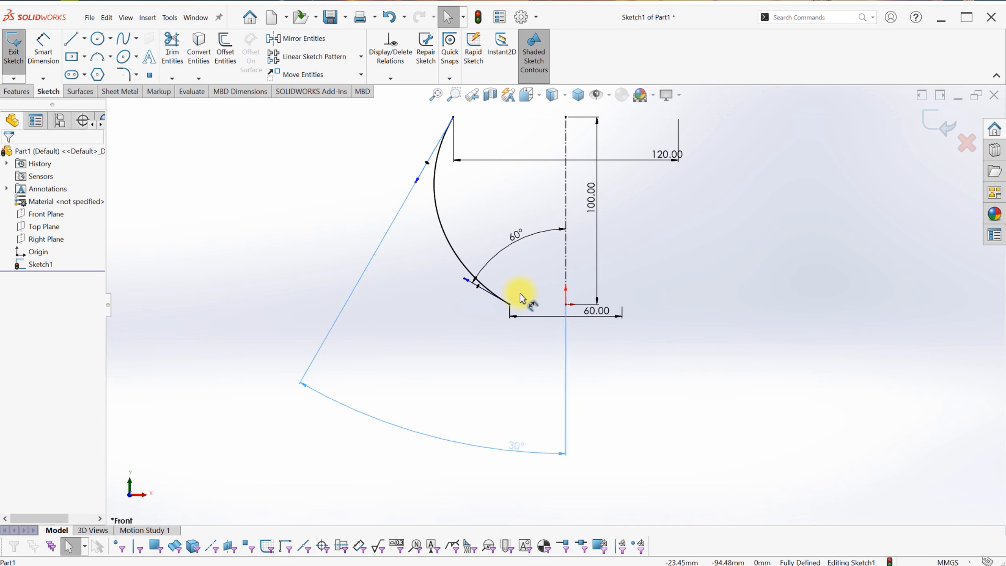
key(f)
key(ctrl+7)
key(ctrl+8)
key(s)
click(327, 240)
click(298, 237)
click(261, 189)
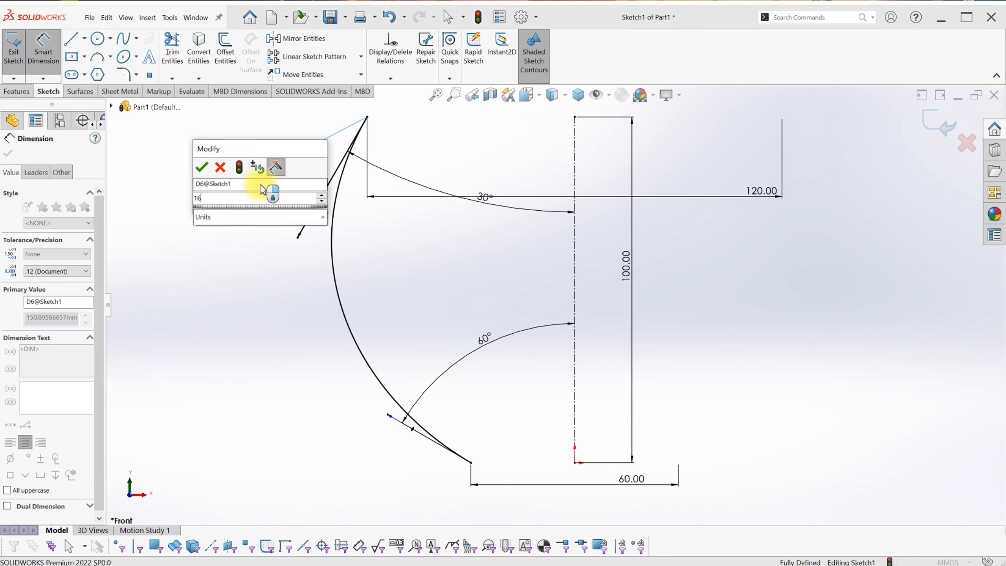
text(160)
key(Return)
Set the lower handle's tangent weight to 120 mm and move the 120 mm width dimension closer to the upper endpoint.
click(388, 415)
click(351, 414)
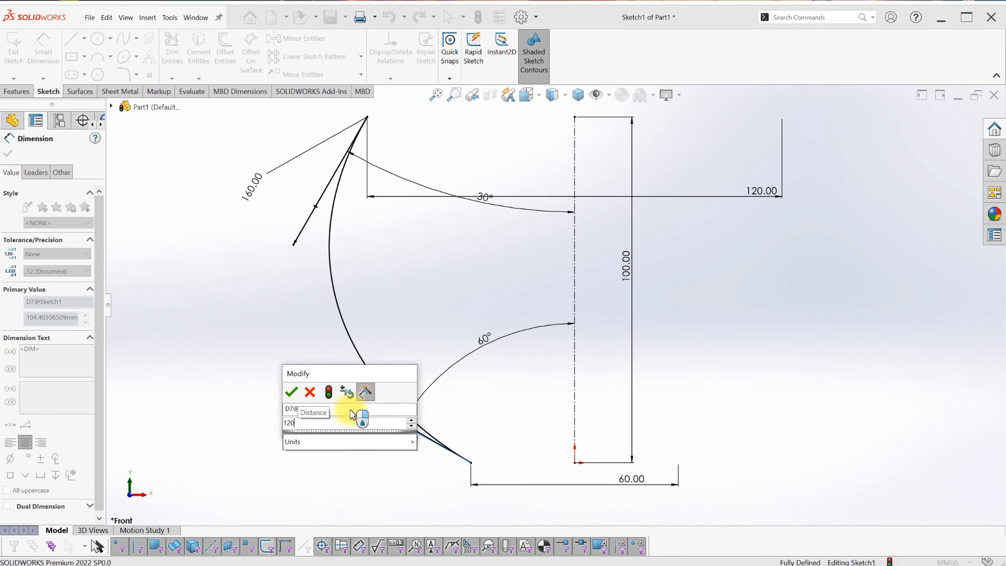
text(120)
key(Return)
drag(763, 190, 753, 160)
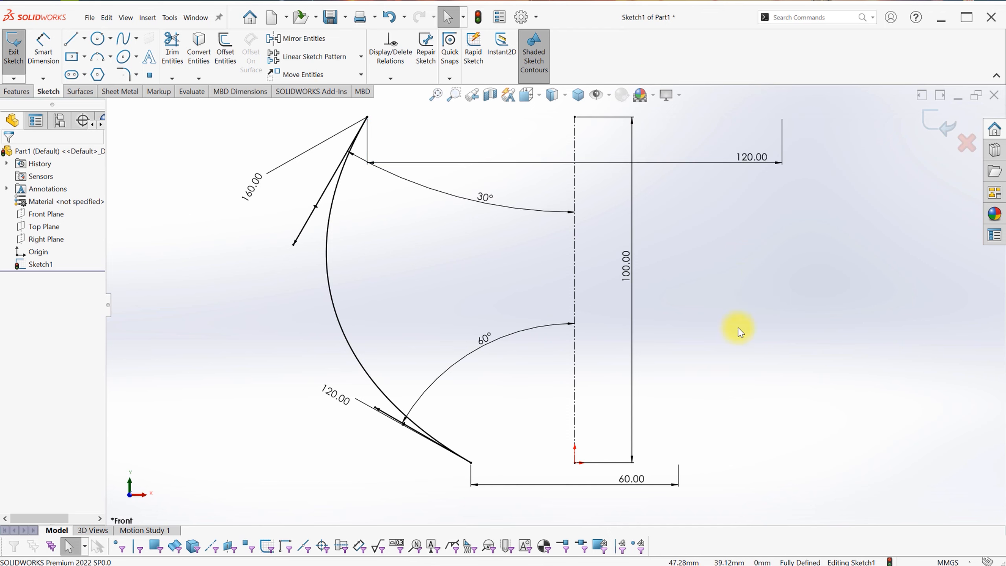
Create a revolved surface from the spline, turning 360° about the vertical centerline.
click(80, 91)
click(48, 47)
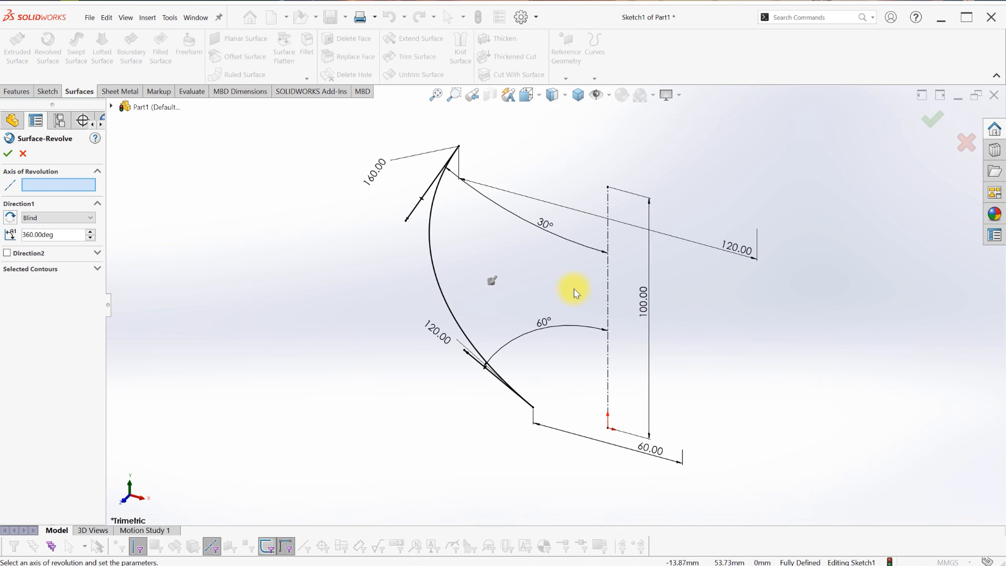
click(606, 316)
key(Return)
middle_drag(616, 337, 678, 351)
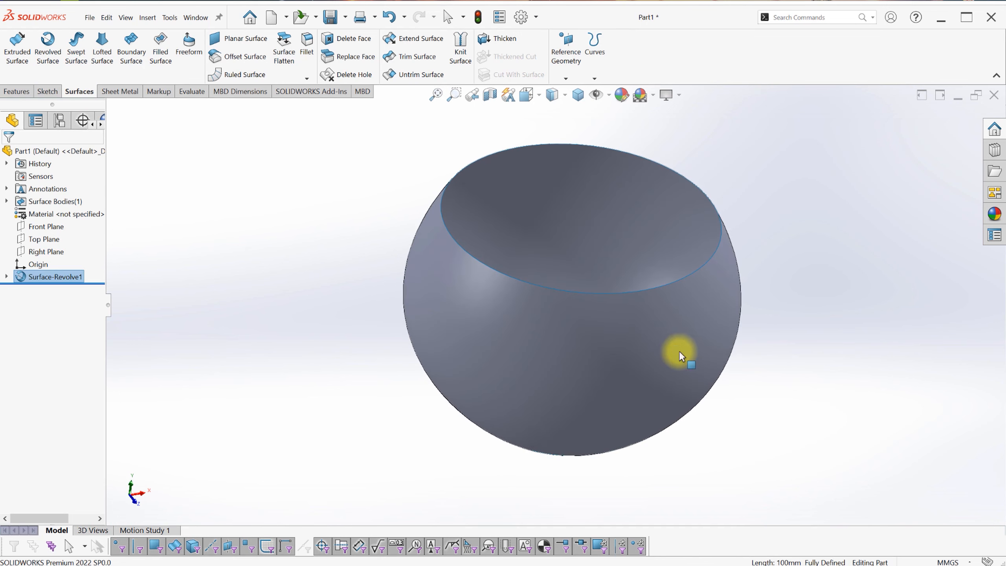
Show the revolve's sketch and create a reference axis along its vertical centerline.
click(43, 239)
click(529, 106)
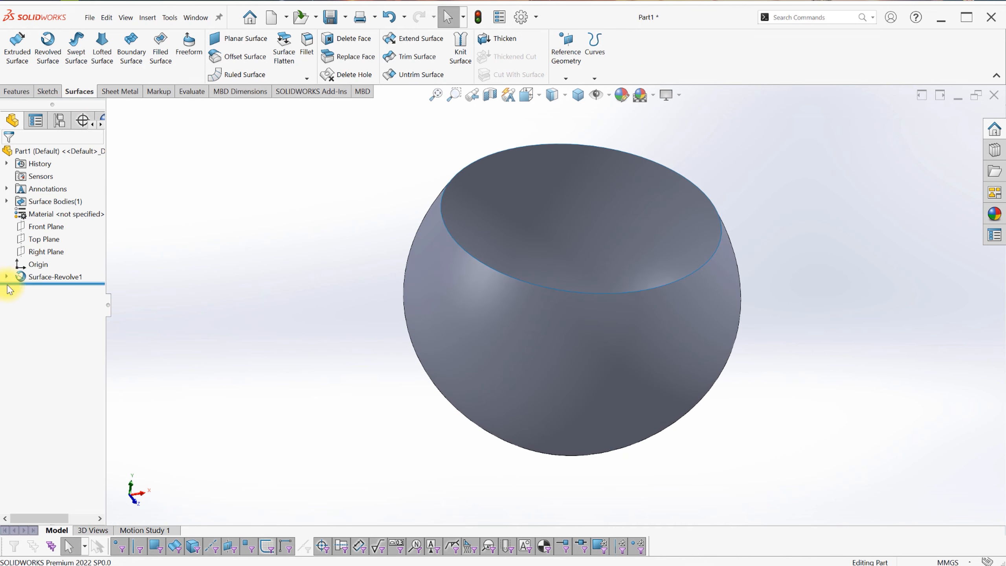
key(F8)
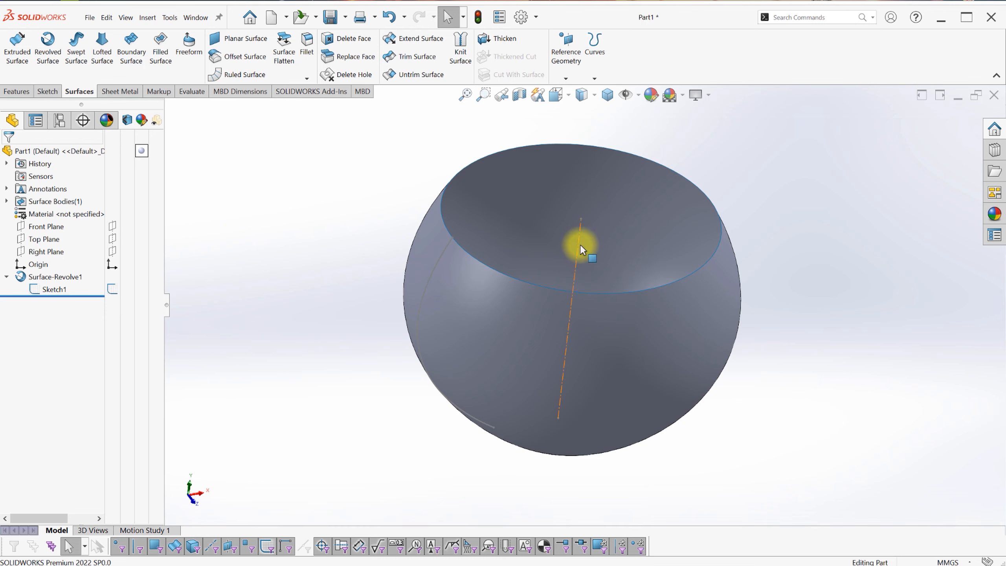
click(566, 59)
click(575, 104)
key(Return)
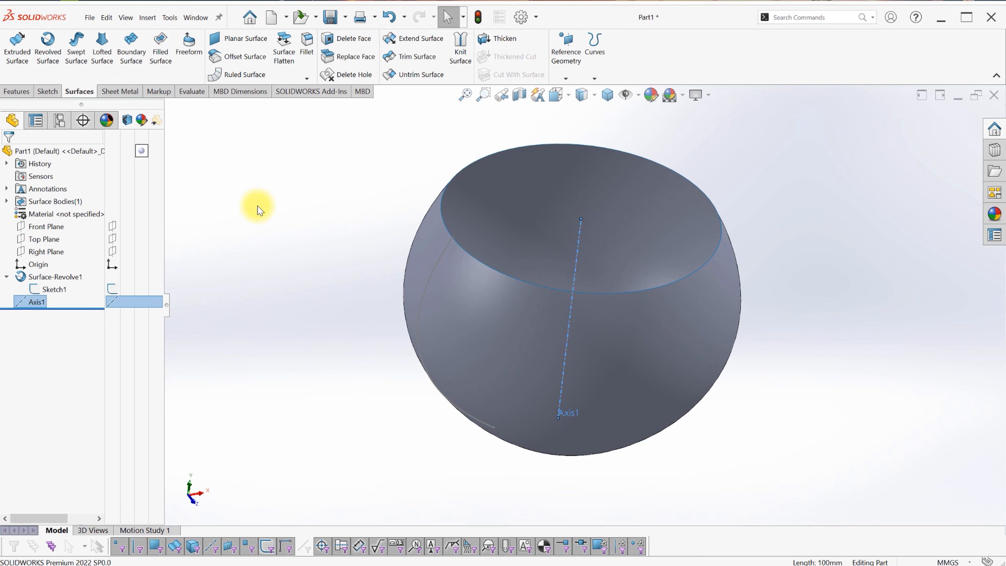
On the Front Plane, sketch a vertical line from the origin to the bowl's rim height and close the sketch.
click(37, 226)
click(43, 214)
key(s)
click(647, 395)
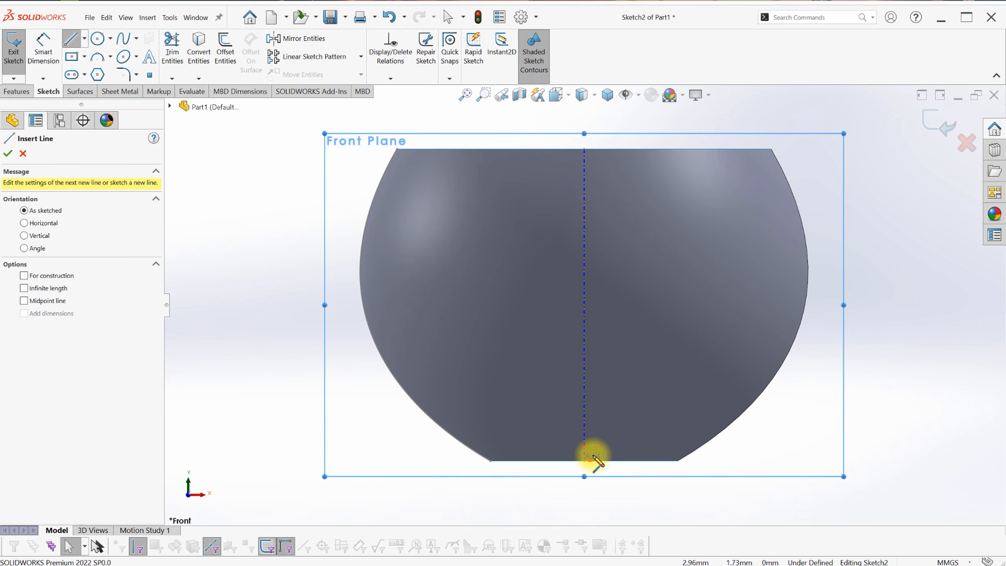
click(584, 460)
click(584, 150)
key(Escape)
click(937, 123)
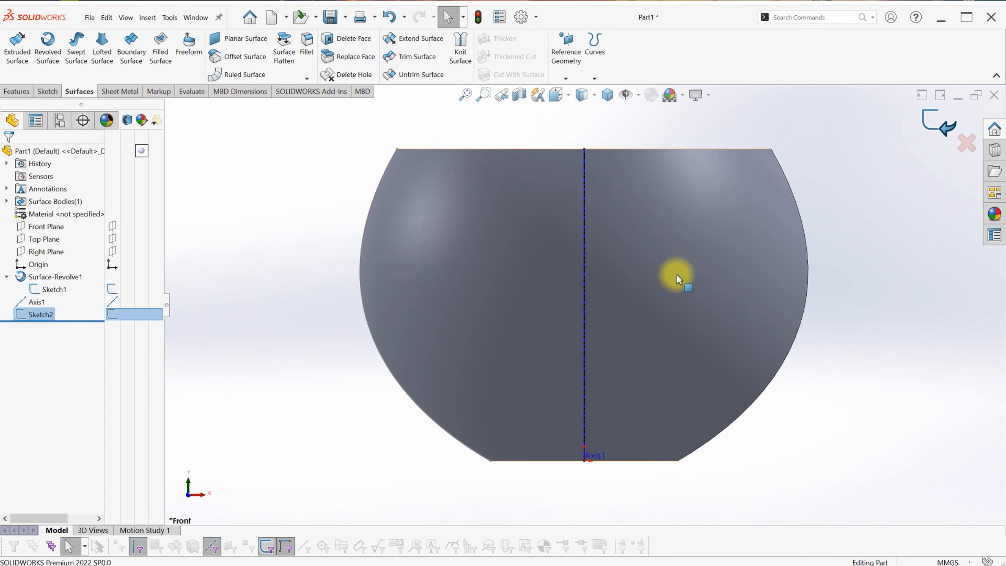
On the Top Plane, sketch two lines fanning out from the origin past the bowl's outer edge.
mouse_move(676, 278)
middle_down()
mouse_move(600, 317)
mouse_move(598, 329)
middle_up()
key(Escape)
click(42, 238)
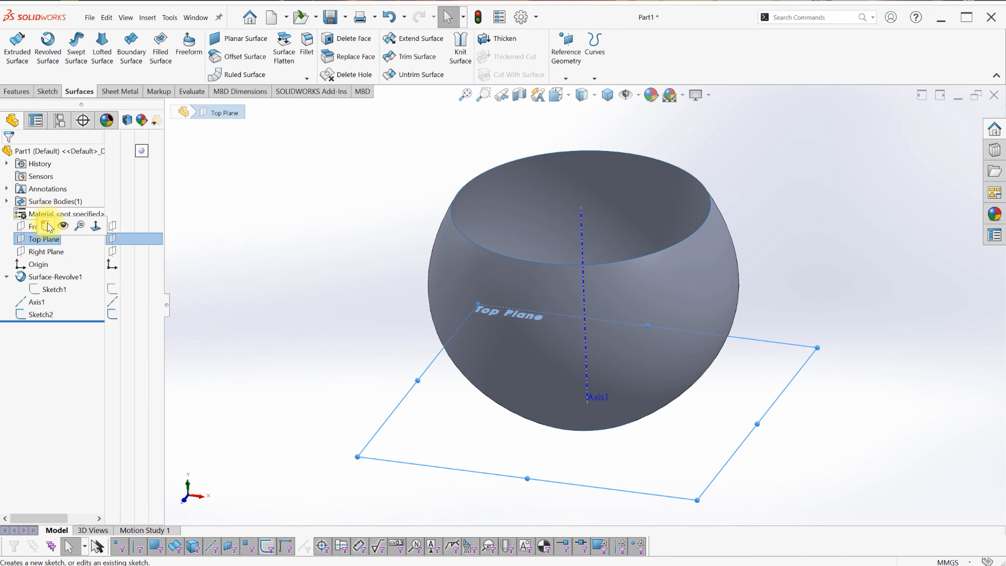
click(45, 226)
key(s)
click(650, 319)
click(814, 234)
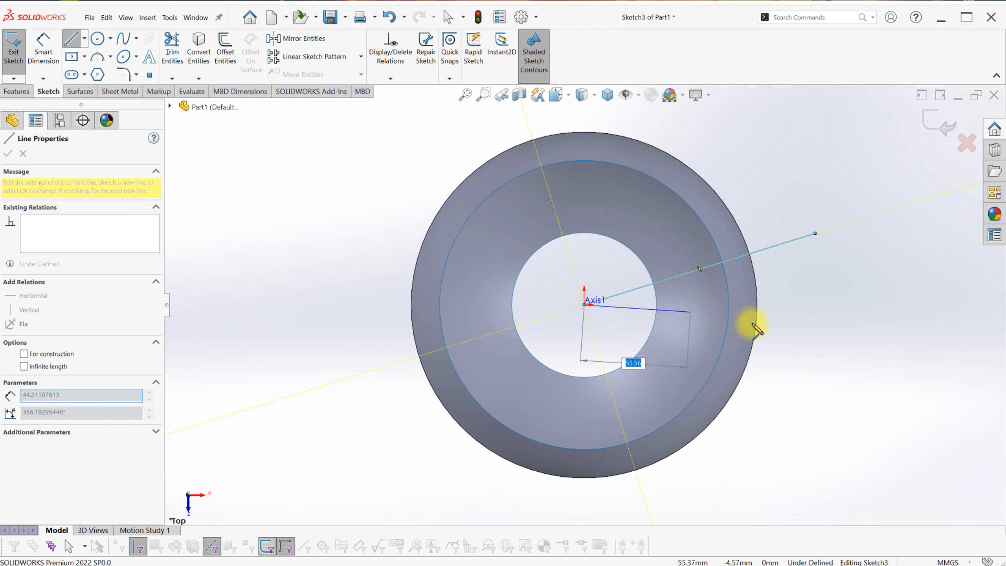
double_click(806, 343)
key(Escape)
Sketch a horizontal construction line from the origin between the two fanned lines.
key(s)
click(839, 329)
click(584, 305)
click(834, 304)
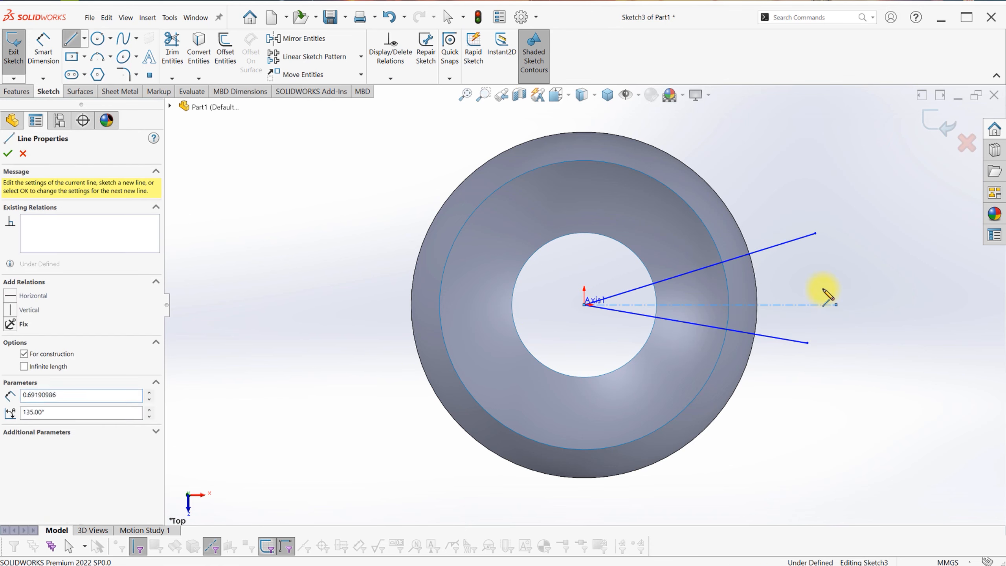
key(Escape)
Make the endpoints of the two fanned lines symmetric about the horizontal construction line.
click(814, 234)
ctrl+click(807, 343)
ctrl+click(831, 304)
click(834, 281)
Set the angle between the two fanned lines to 7° and close the sketch.
key(d)
click(790, 270)
click(782, 338)
click(866, 304)
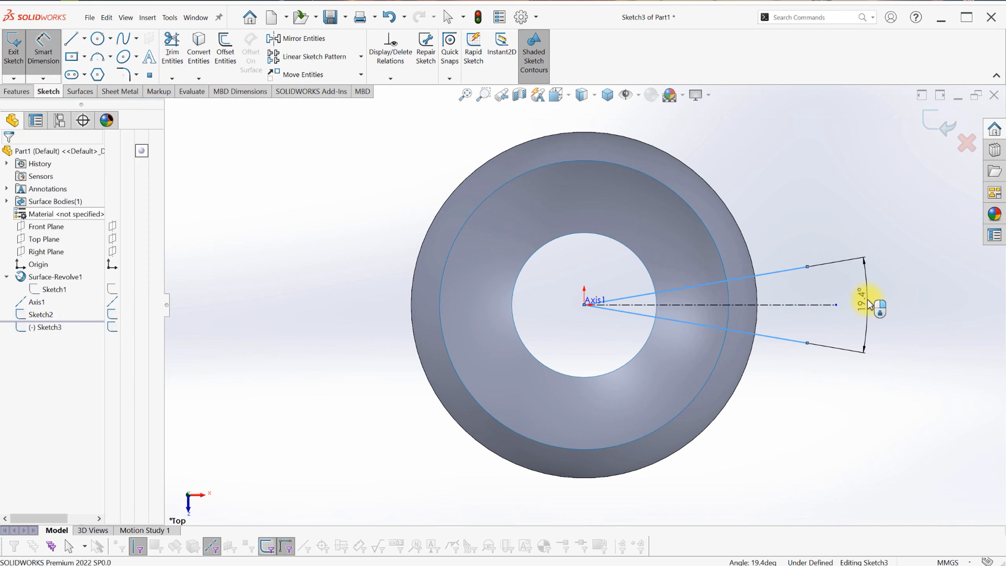
text(7)
key(Return)
click(928, 127)
key(ctrl+7)
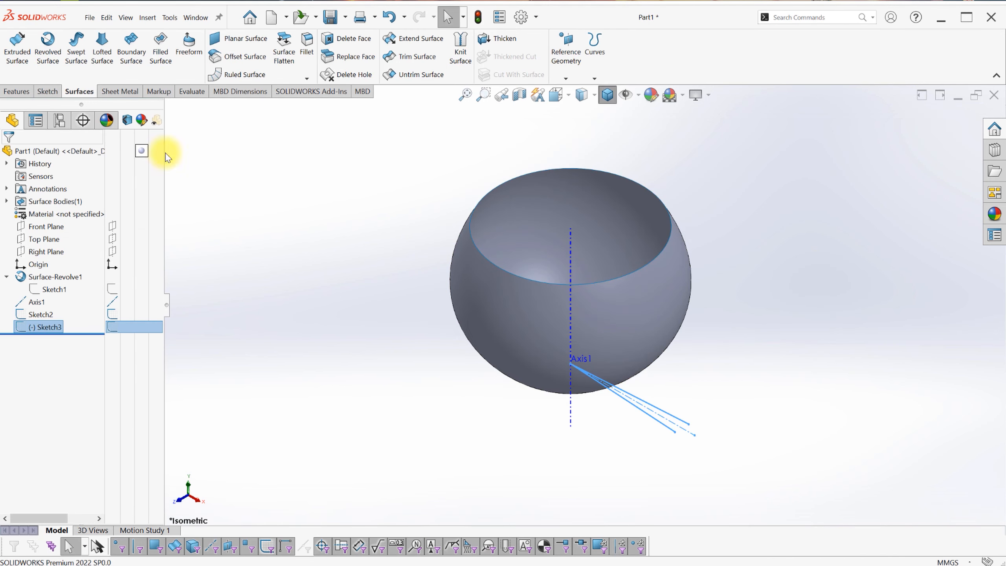
Sweep the fanned lines as a surface along the vertical line, with a specified twist of 135° in the reversed direction.
click(571, 257)
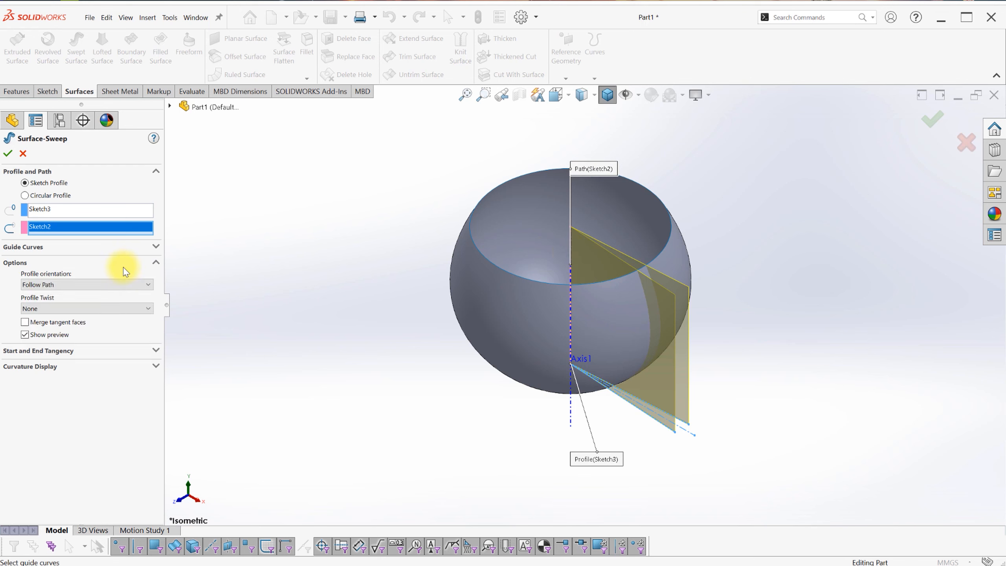
click(56, 327)
text(135)
click(47, 413)
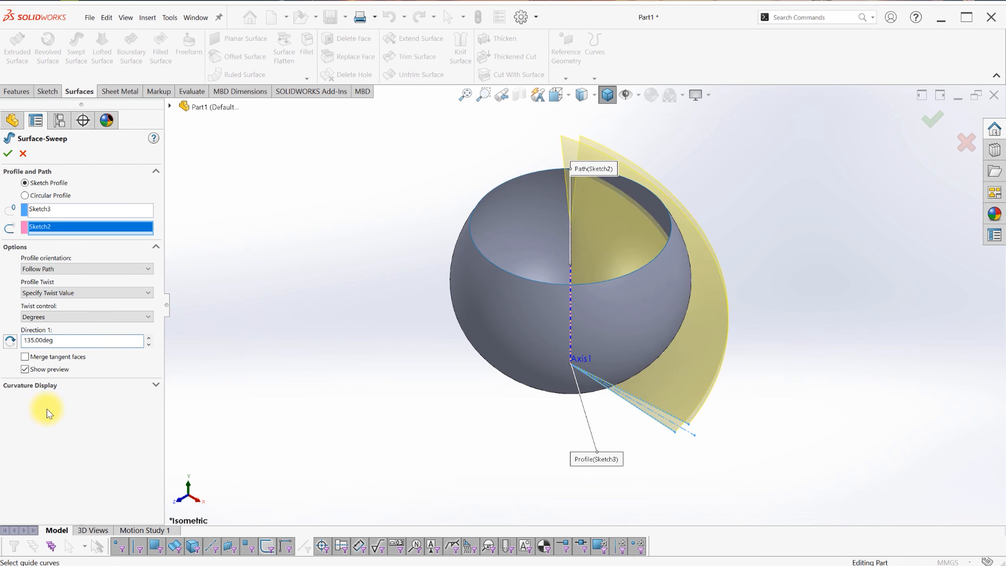
click(11, 341)
right_click(404, 292)
Rotate the swept surface body by -22.5° about the reference axis with Move/Copy Body.
text(smove)
key(Return)
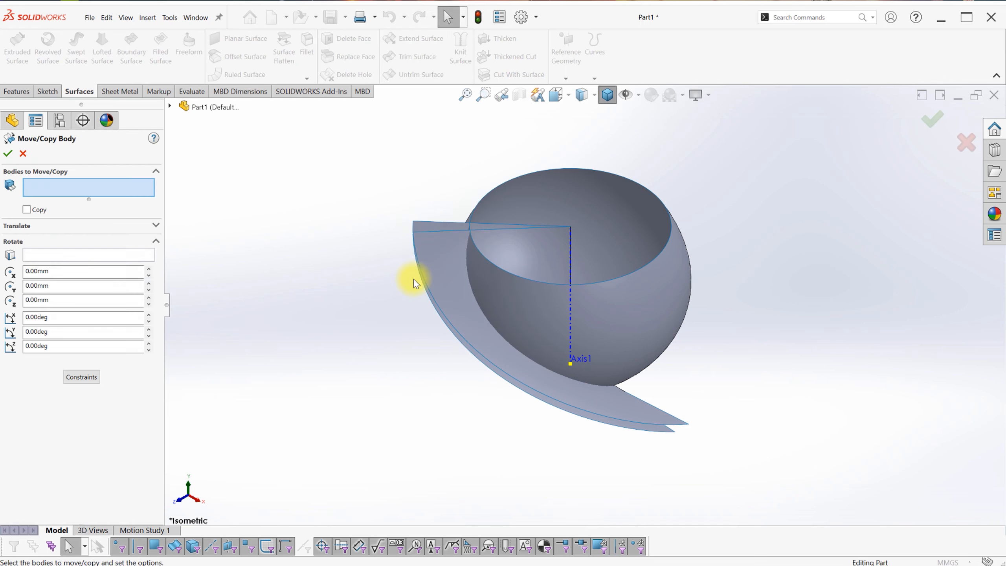
click(570, 246)
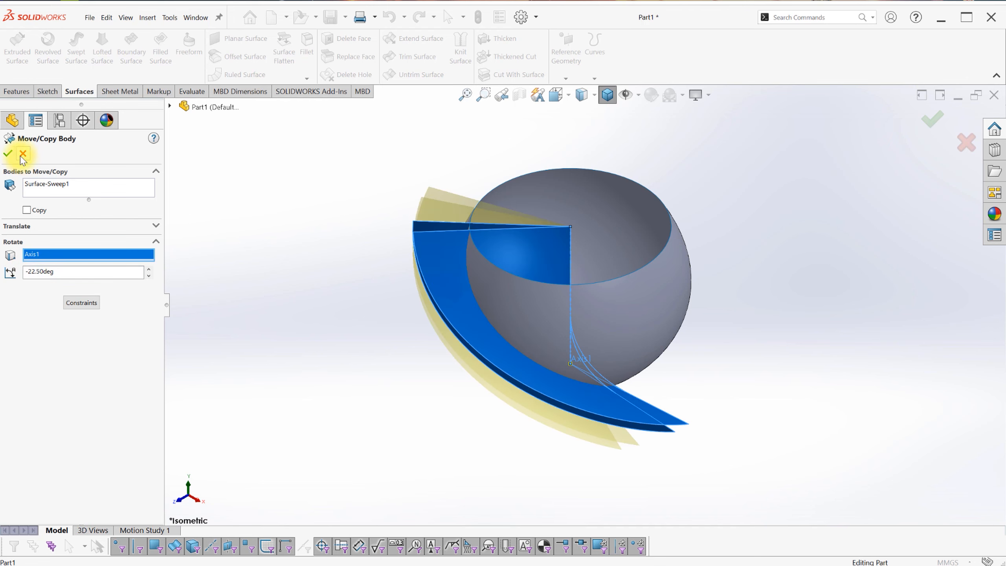
click(8, 153)
Trim the twisted surfaces with the revolved bowl as the trim tool, removing both portions outside the bowl.
click(41, 227)
click(103, 213)
click(543, 492)
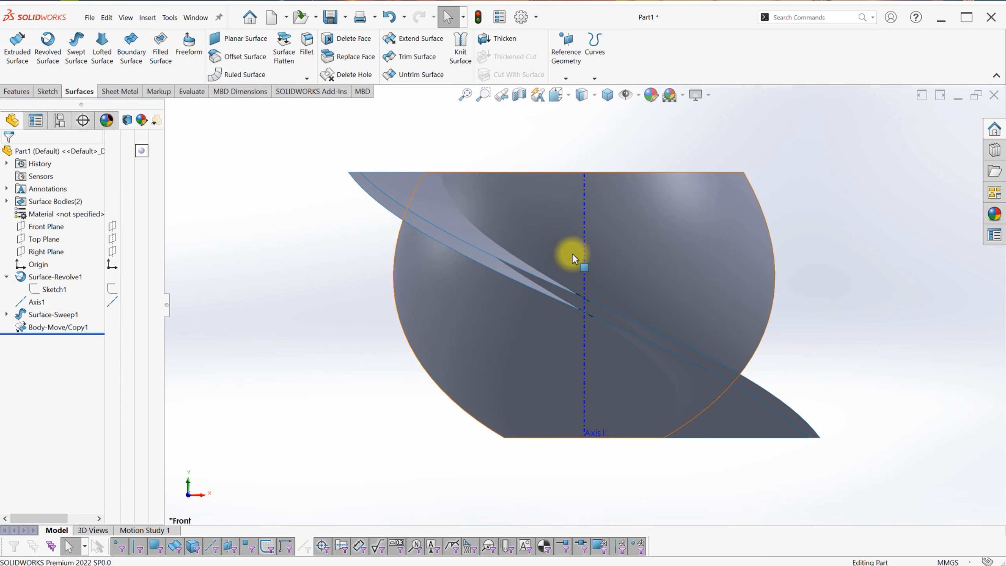
middle_drag(572, 253, 481, 345)
click(417, 56)
click(664, 328)
click(457, 235)
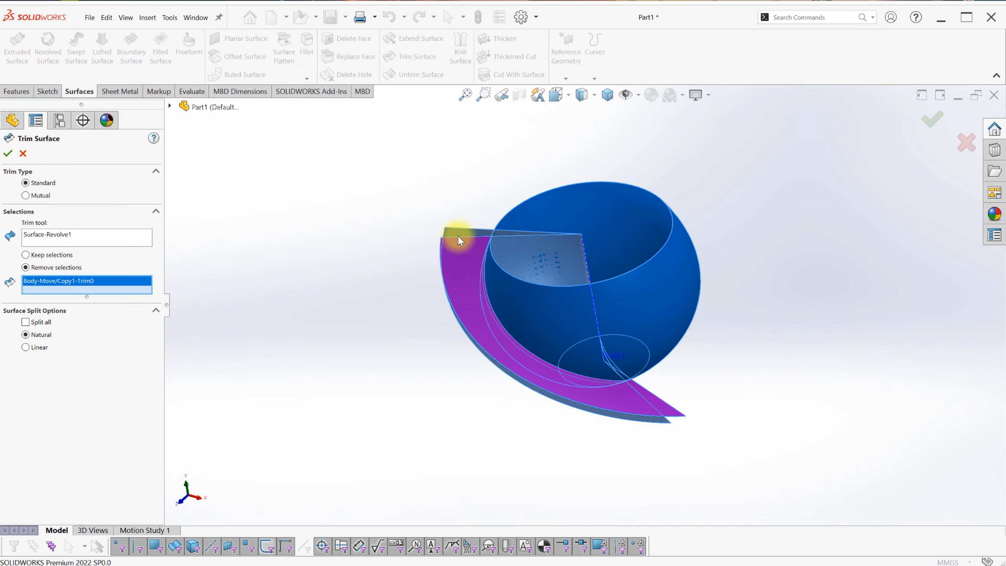
click(459, 237)
click(7, 154)
Start a sketch on the Front Plane and convert the two S-shaped edges of the trimmed surfaces into sketch entities.
click(43, 226)
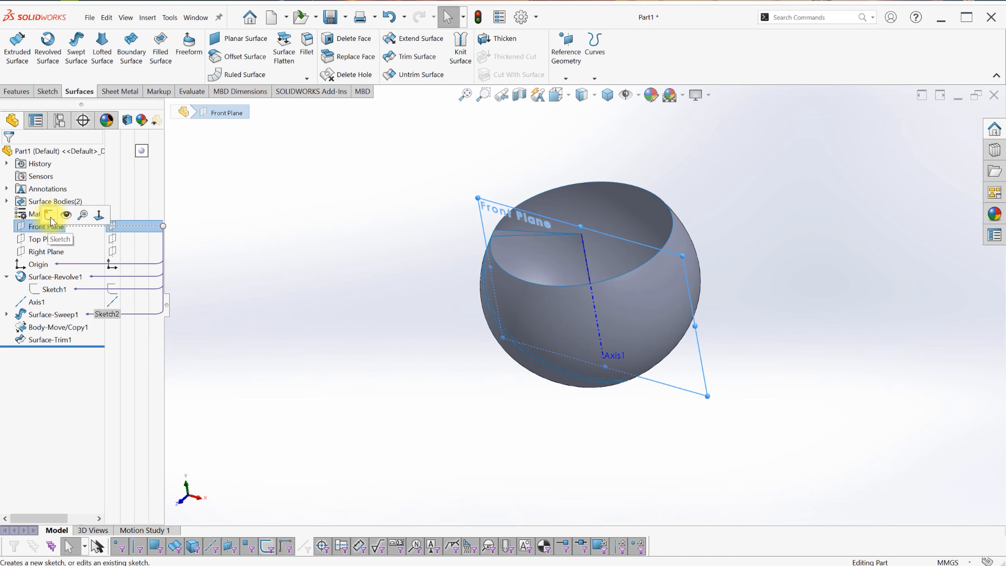
click(47, 214)
click(582, 171)
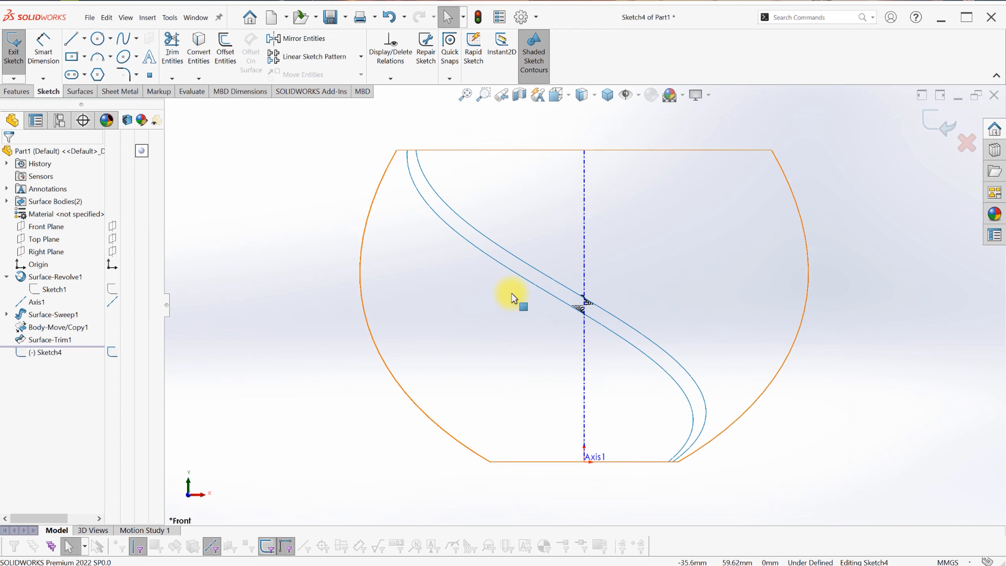
click(199, 57)
click(411, 183)
click(426, 185)
key(Return)
Stretch the end points of both converted curves slightly past the bowl's upper and lower edges and close the sketch.
click(409, 149)
scroll(645, 452, down, 3)
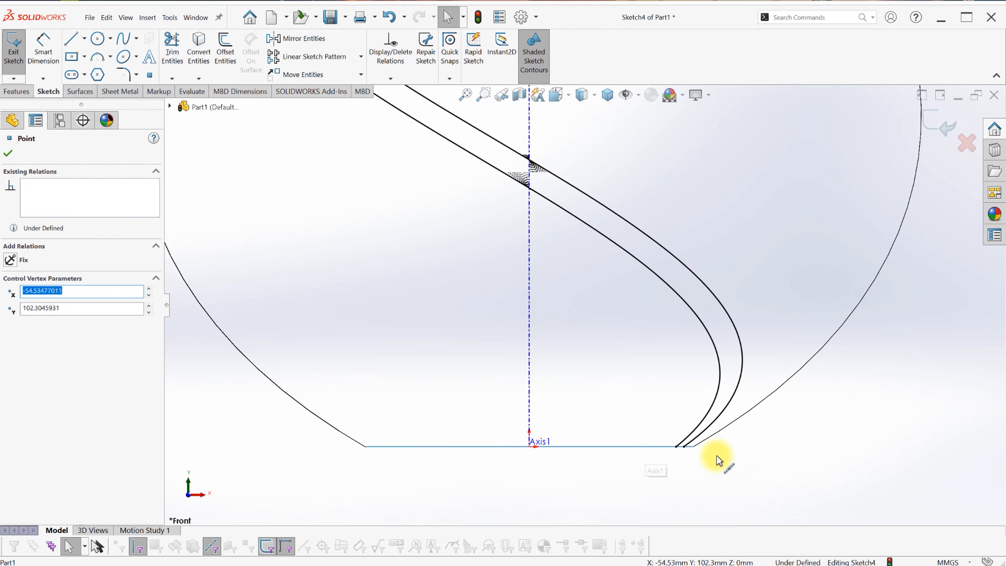
scroll(645, 452, down, 4)
drag(588, 409, 574, 418)
key(f)
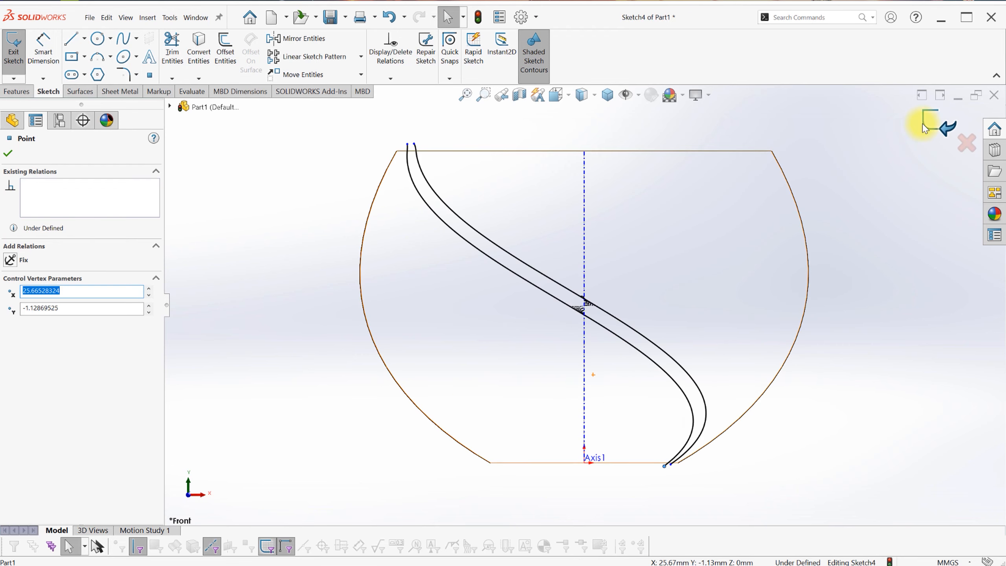
click(919, 125)
Set the display to shaded with edges and hide the trimmed twisted surface inside the bowl.
scroll(584, 306, up, 3)
click(580, 95)
click(580, 109)
mouse_move(558, 212)
middle_down()
mouse_move(555, 242)
mouse_move(585, 303)
middle_up()
scroll(585, 303, up, 3)
scroll(547, 278, down, 2)
click(548, 282)
click(579, 269)
scroll(455, 253, down, 2)
middle_drag(396, 208, 424, 211)
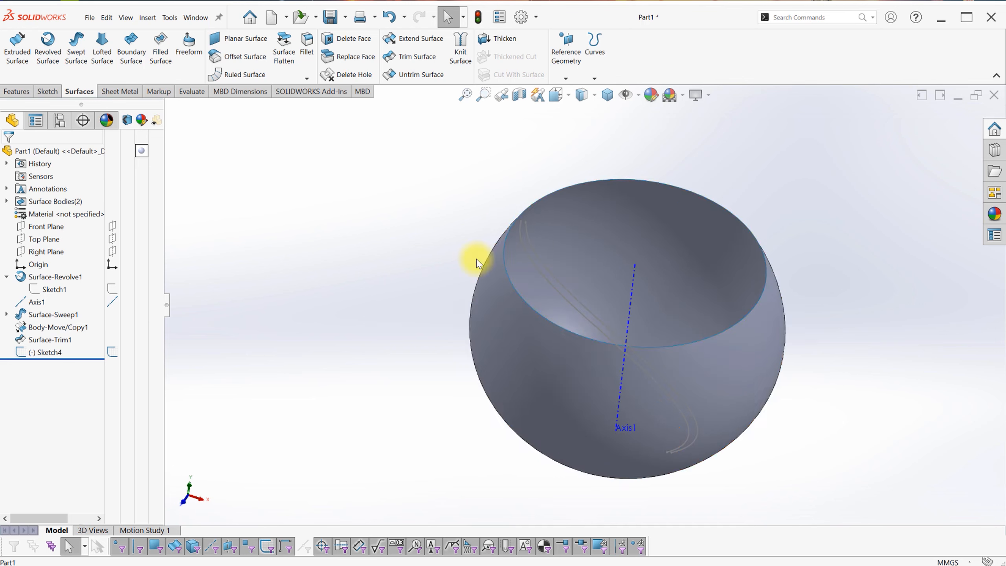
Thicken the revolved bowl surface 10 mm toward the inside.
click(491, 289)
click(497, 38)
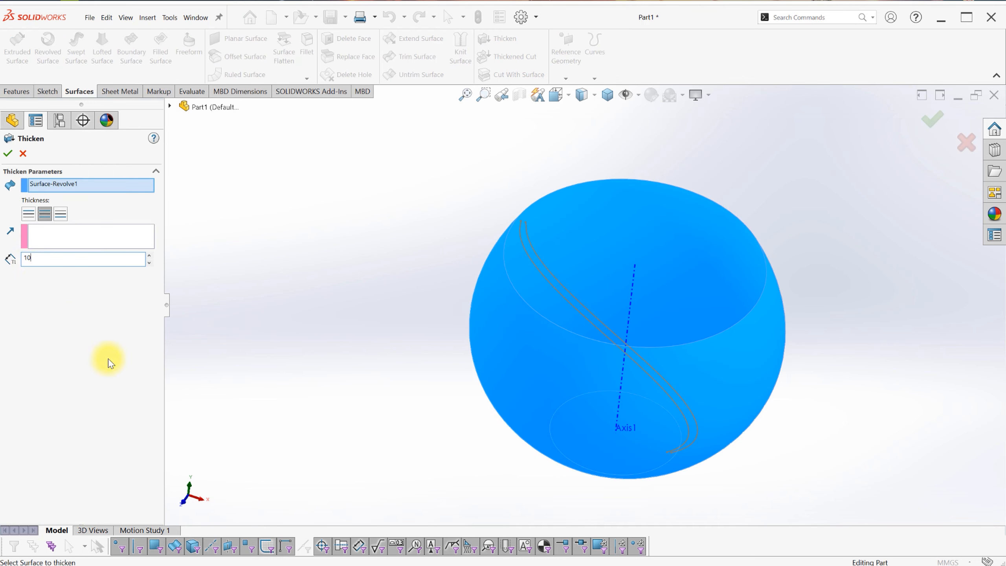
click(60, 214)
key(Return)
Split the bowl's outer face with a projected split line from the sketch of the two S-shaped curves.
text(sspl)
click(459, 323)
click(563, 292)
click(541, 365)
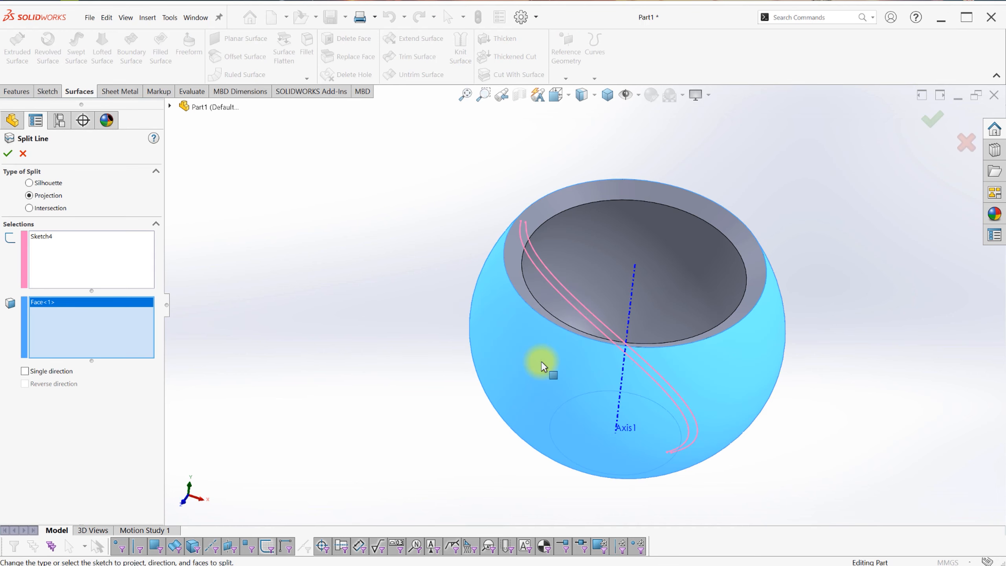
click(10, 152)
Circular-pattern the split line about the bowl's central axis with 32 equally spaced instances over 360°.
middle_drag(426, 319, 112, 399)
click(45, 377)
click(16, 91)
click(337, 78)
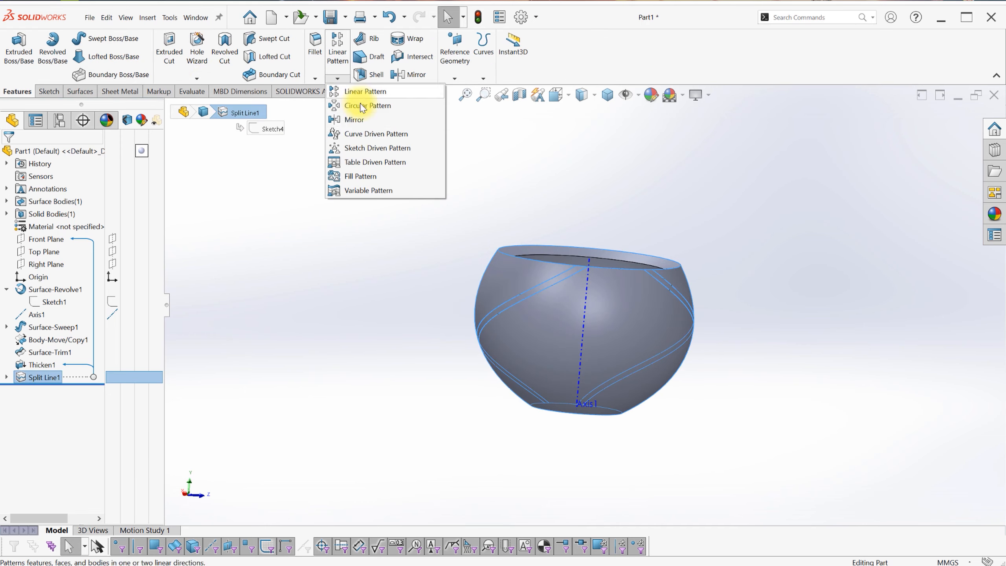
click(357, 106)
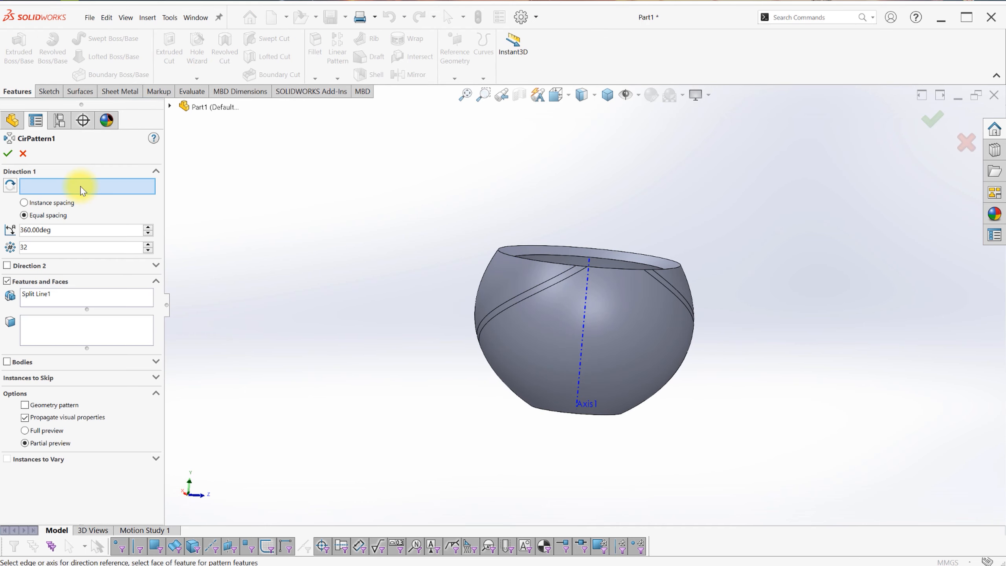
click(581, 332)
click(8, 153)
click(297, 252)
Start an Offset Surface of 1.50 mm and select every other face of one diagonal row, beginning with five faces at the base.
scroll(596, 365, down, 2)
middle_drag(596, 365, 521, 391)
scroll(520, 391, down, 2)
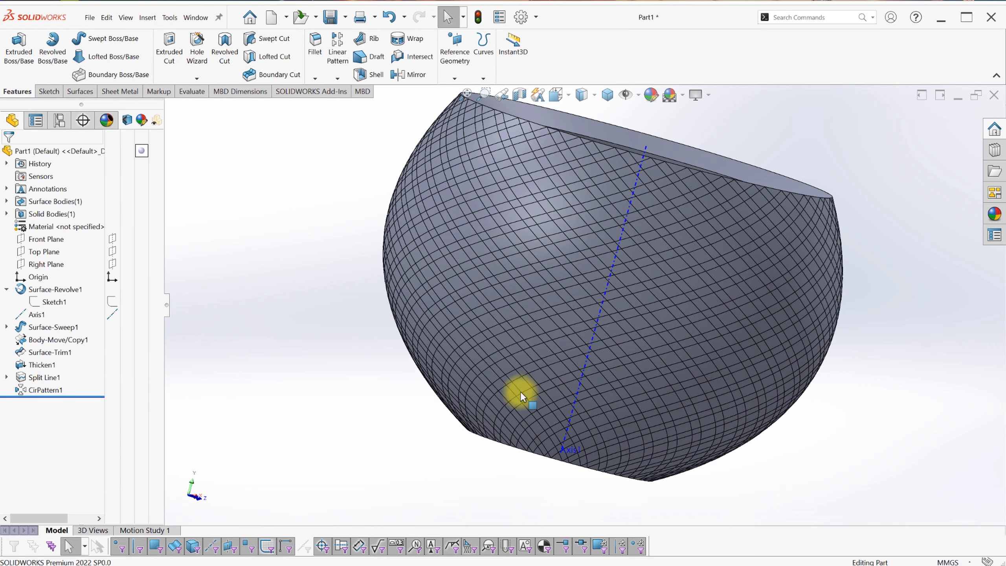
click(80, 92)
drag(47, 212, 32, 213)
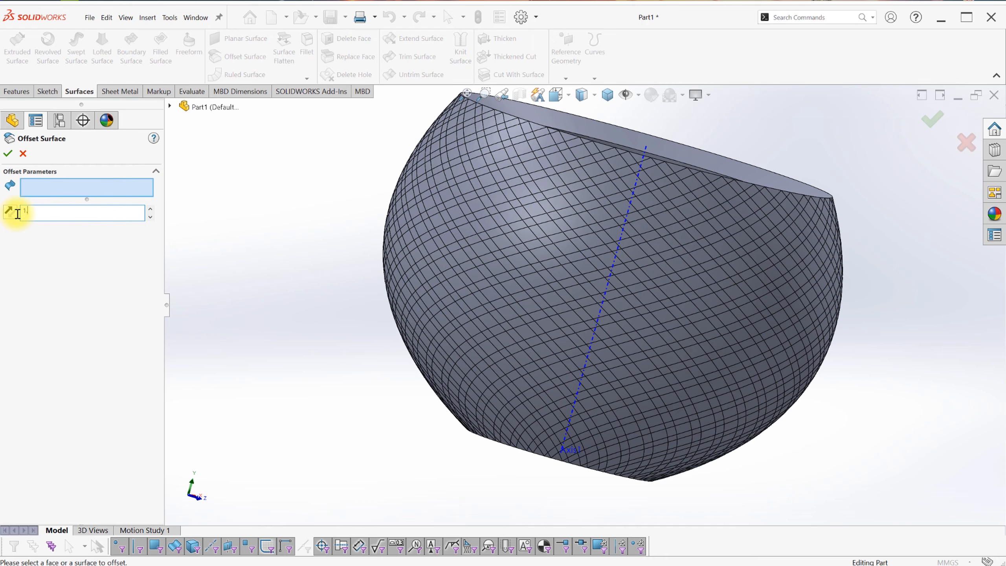
scroll(576, 444, down, 3)
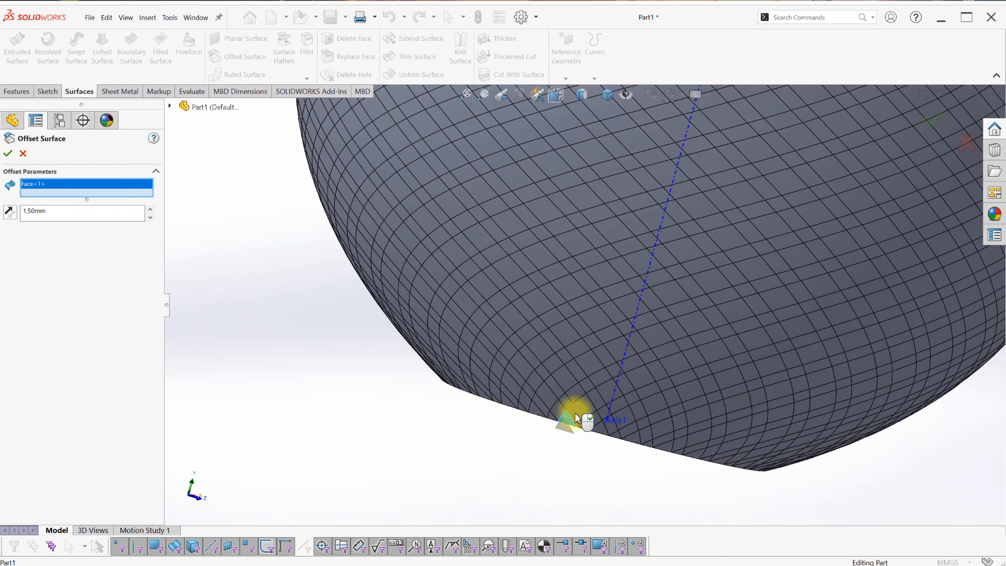
click(603, 393)
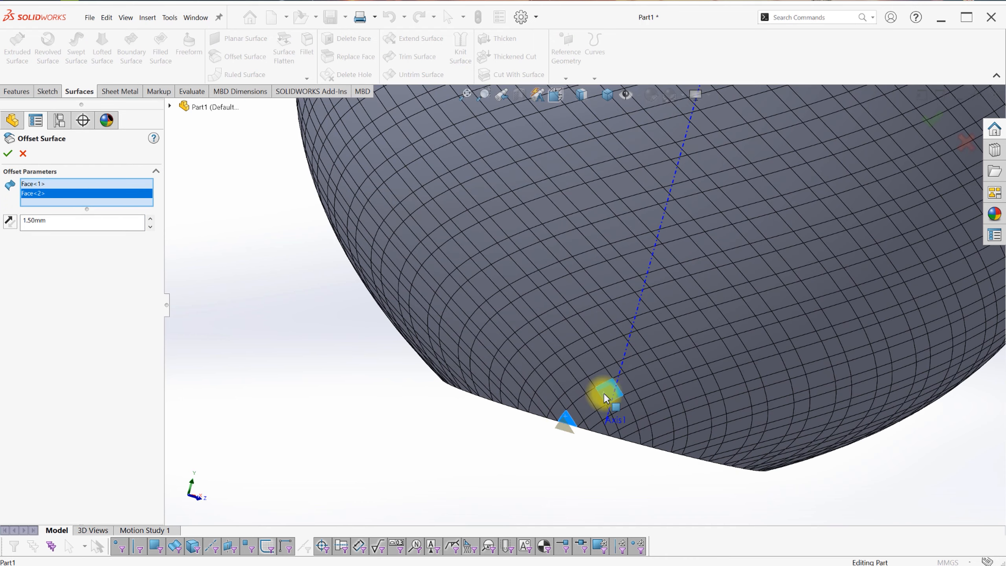
click(797, 330)
click(715, 352)
click(677, 367)
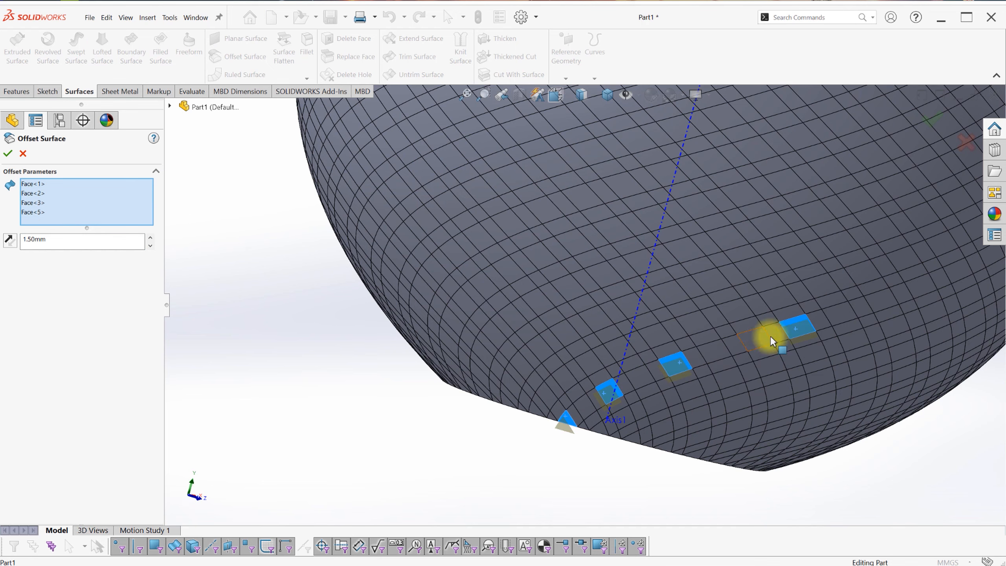
click(837, 311)
mouse_move(837, 312)
ctrl+middle_down()
mouse_move(613, 317)
mouse_move(592, 308)
ctrl+middle_up()
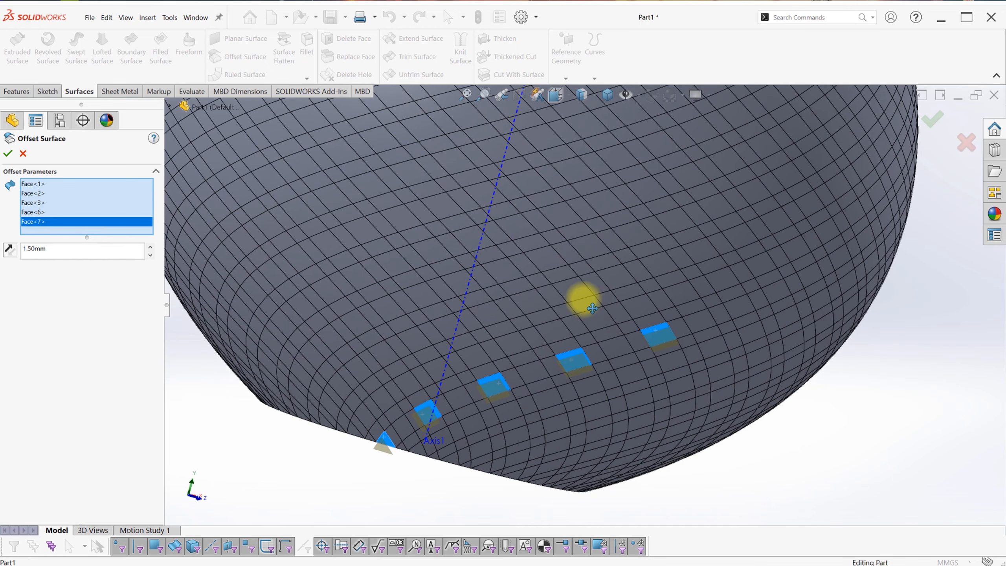
Add the next six alternating faces up the same diagonal row to the 1.50 mm offset selection.
middle_drag(523, 289, 707, 229)
click(651, 264)
scroll(685, 254, down, 2)
click(677, 255)
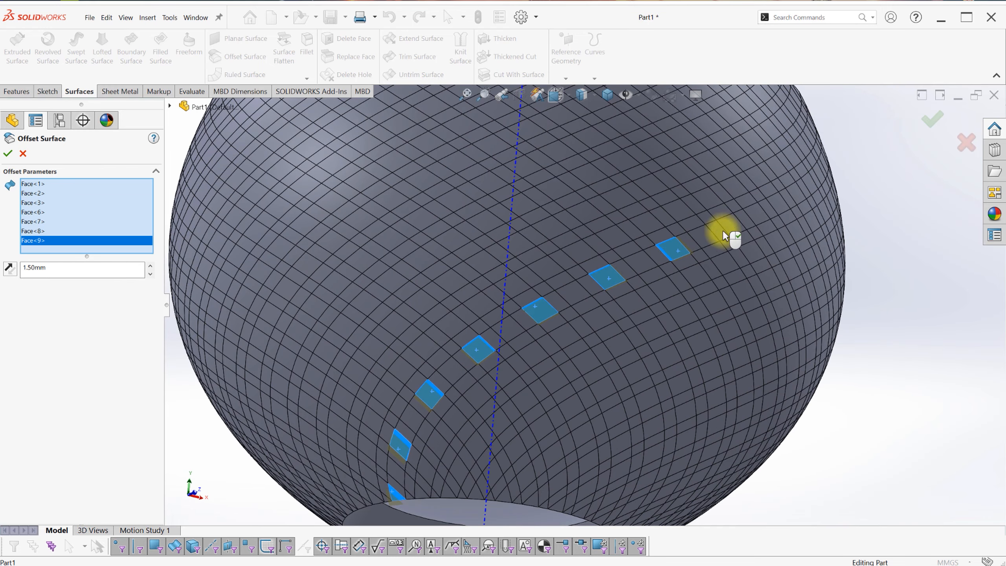
click(734, 230)
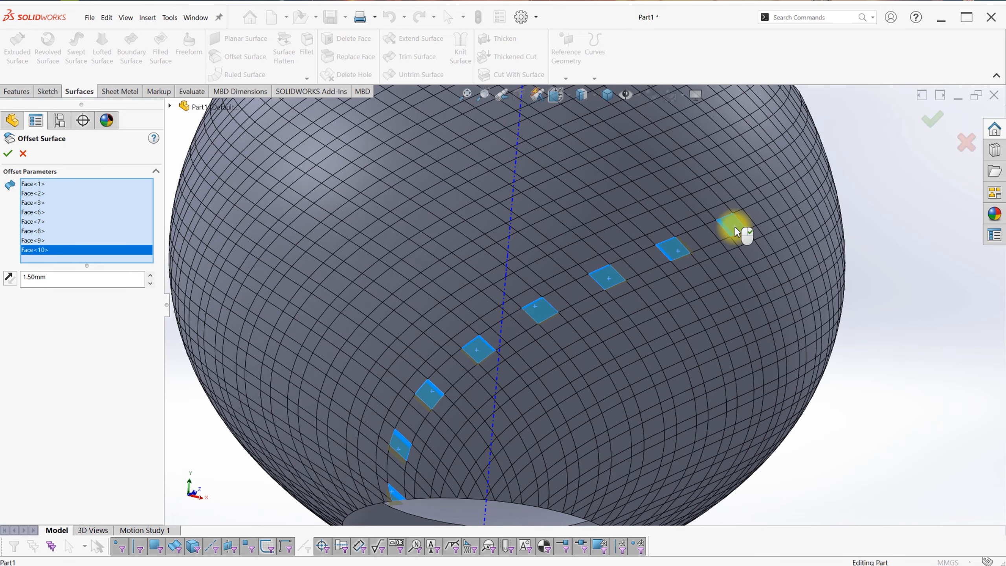
click(777, 208)
middle_drag(773, 229, 826, 215)
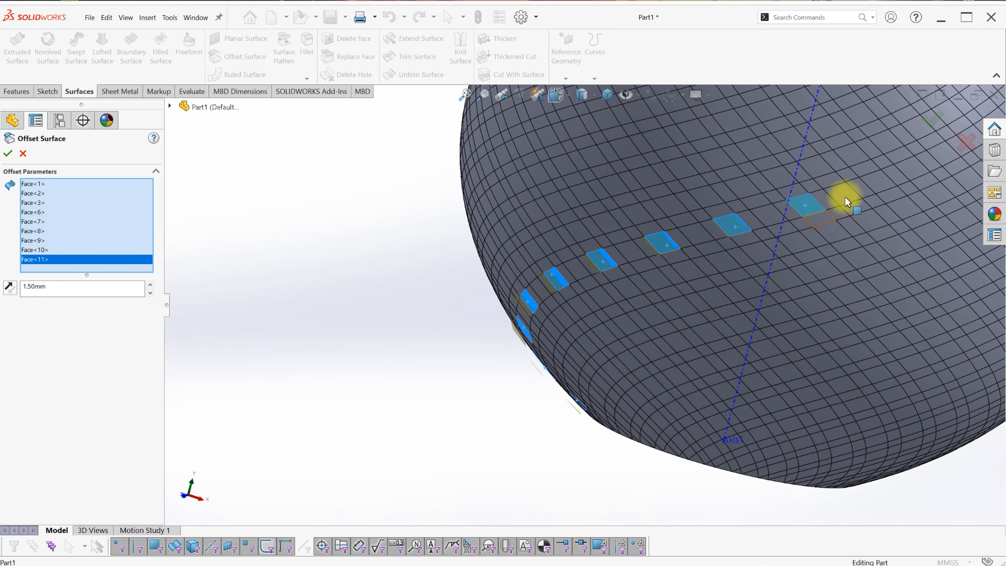
click(878, 182)
click(943, 155)
Add the last two alternating faces up to the rim and create the 1.50 mm offset surfaces.
ctrl+middle_drag(785, 243, 728, 260)
click(771, 209)
click(733, 239)
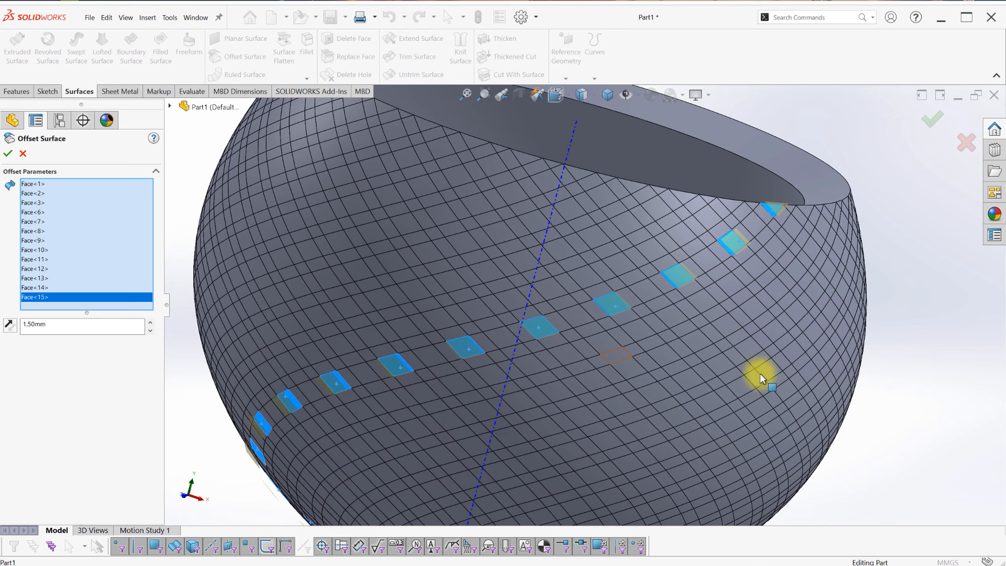
key(ctrl+shift+z)
middle_drag(455, 353, 572, 287)
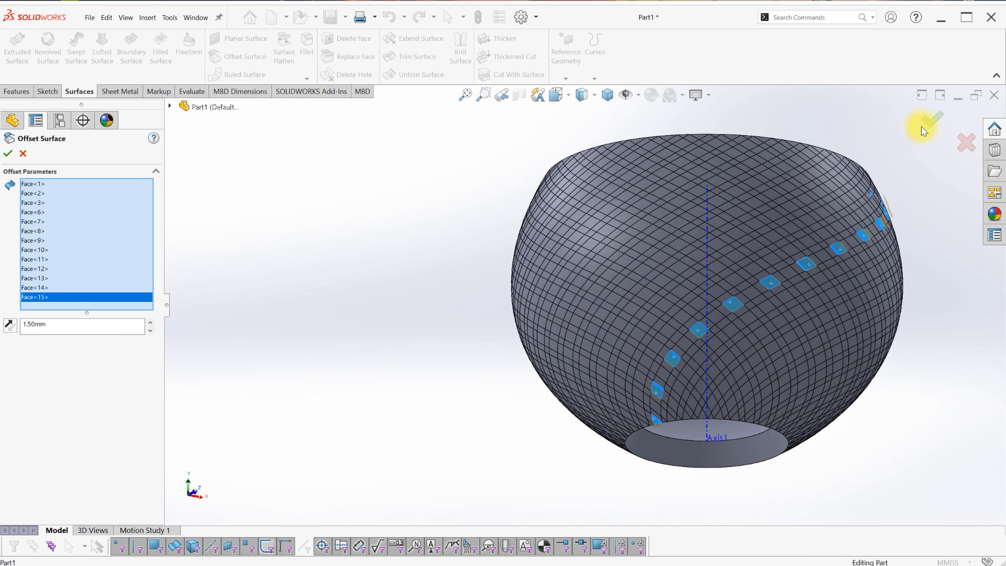
scroll(505, 422, up, 1)
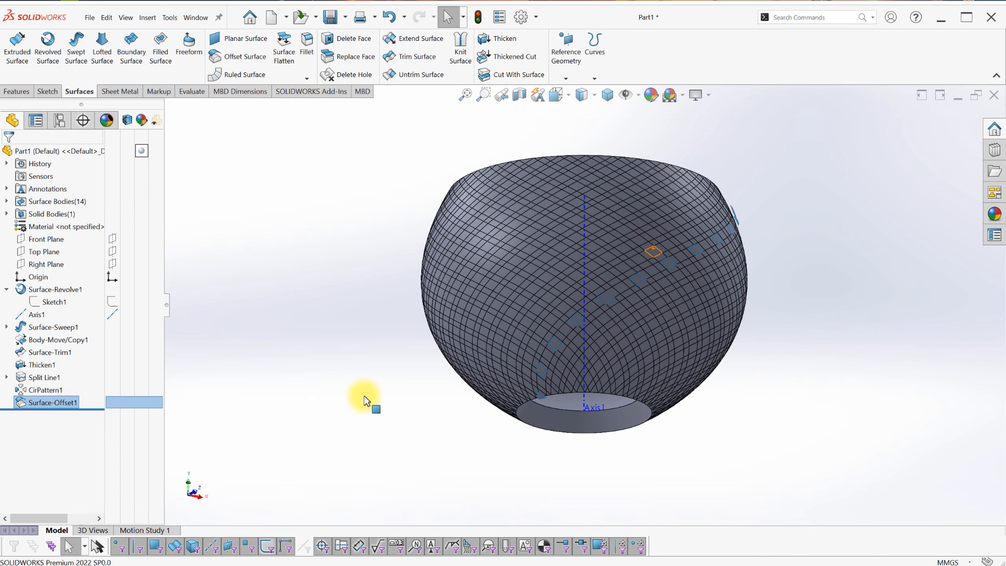
Start a second Offset Surface at 0 mm and select the first five in-between faces of the diagonal row from the base.
click(219, 60)
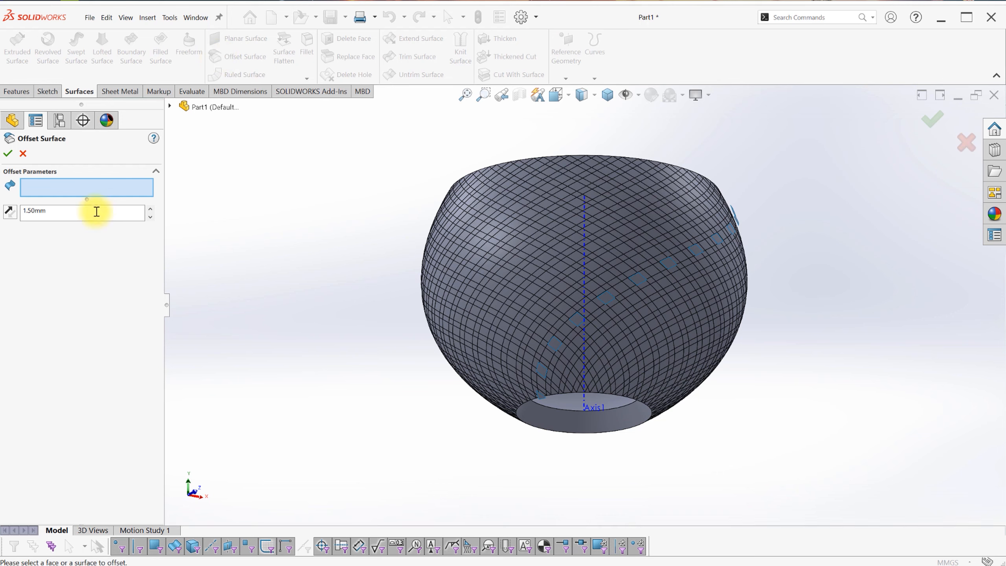
text(0)
key(Return)
scroll(512, 389, up, 3)
mouse_move(512, 389)
middle_down()
mouse_move(549, 310)
mouse_move(509, 376)
middle_up()
click(538, 315)
click(577, 277)
click(630, 248)
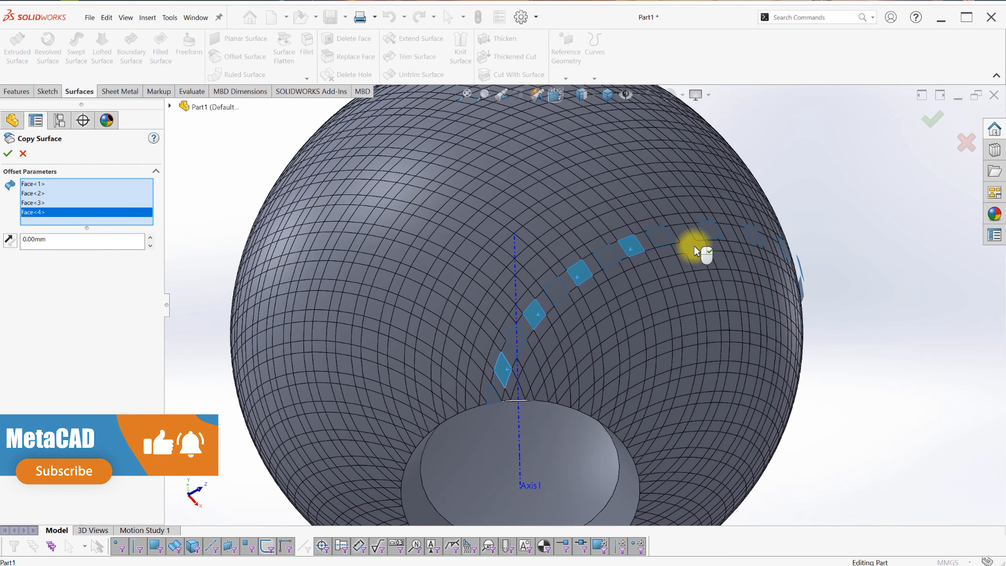
click(679, 237)
Add the next five in-between faces along the diagonal row to the zero-offset copy selection.
scroll(827, 247, down, 2)
middle_drag(828, 247, 766, 233)
click(699, 266)
click(789, 241)
click(870, 229)
scroll(809, 277, up, 2)
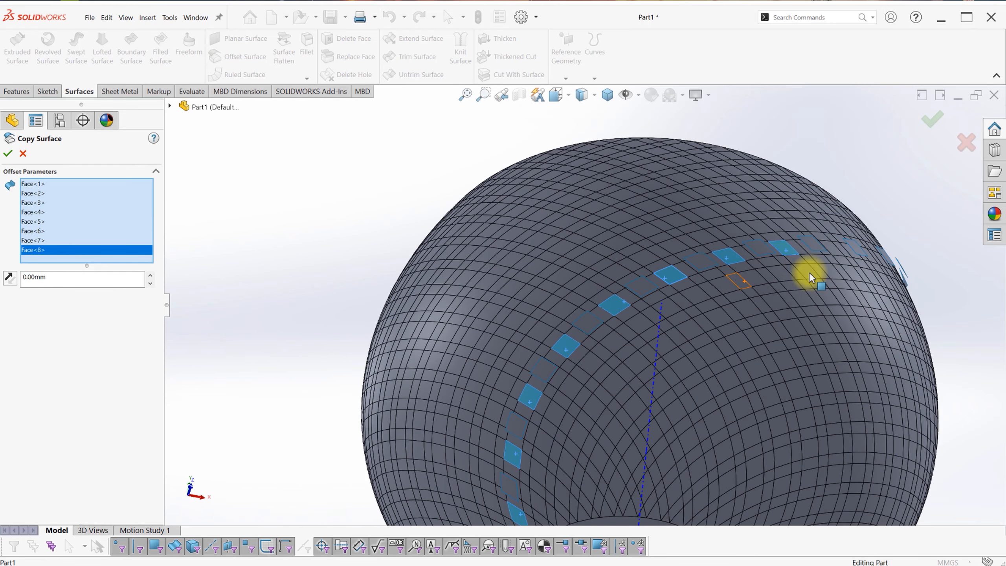
middle_drag(735, 332, 861, 243)
click(861, 244)
click(929, 260)
Add the last two in-between faces near the rim, create the zero-offset surfaces, and hide the bowl's solid body.
middle_drag(352, 289, 815, 294)
click(815, 294)
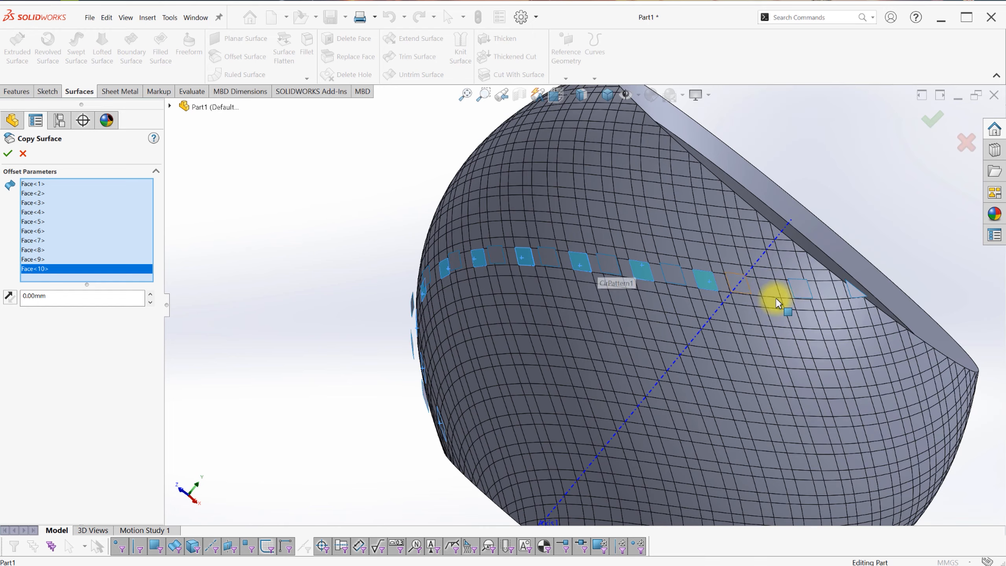
click(826, 295)
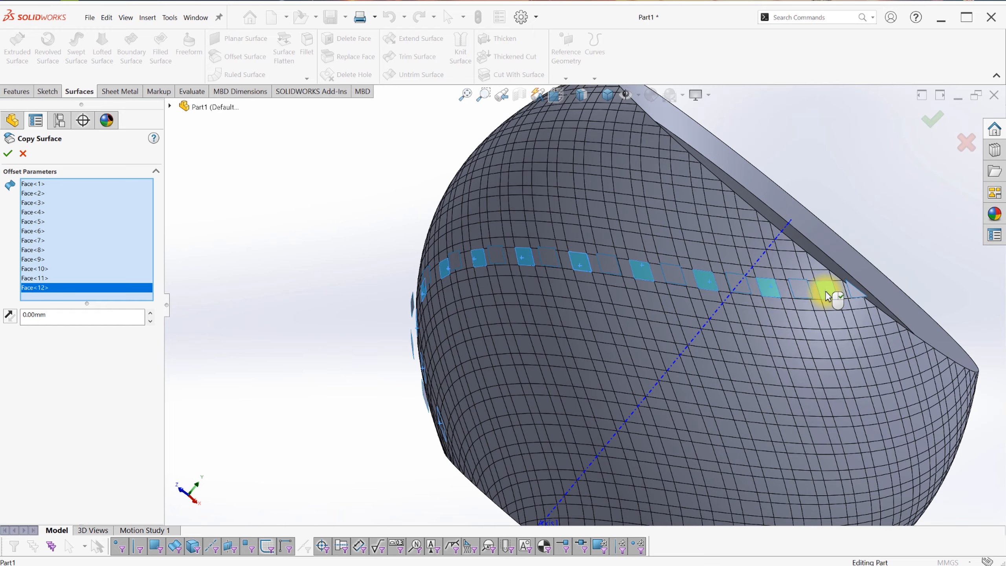
scroll(782, 313, up, 2)
middle_drag(834, 284, 262, 178)
middle_drag(315, 326, 399, 209)
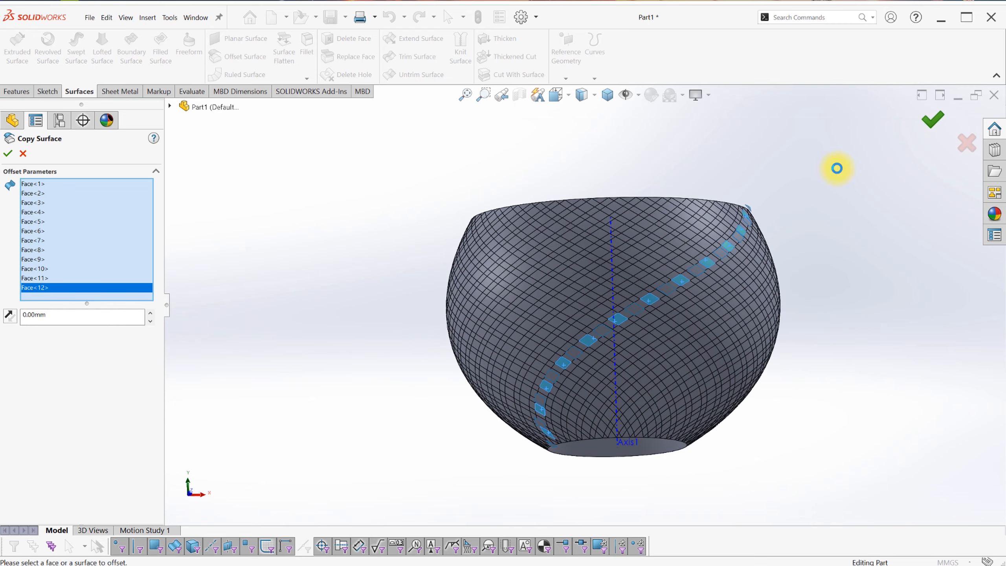
scroll(487, 427, down, 2)
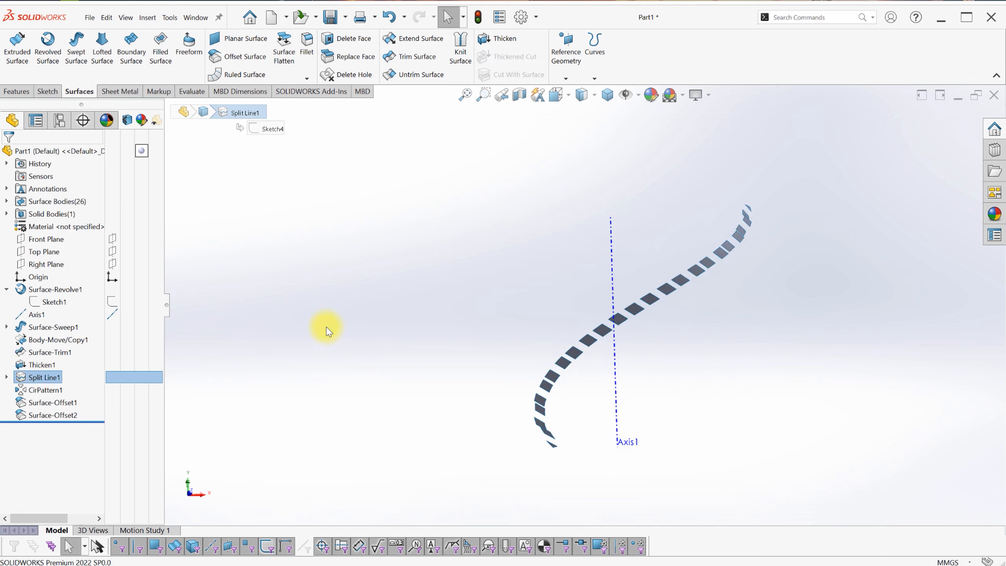
Start a Lofted Surface and select the facing edges of the lowest four tiles as profiles, in order from the base triangle.
middle_drag(489, 424, 681, 302)
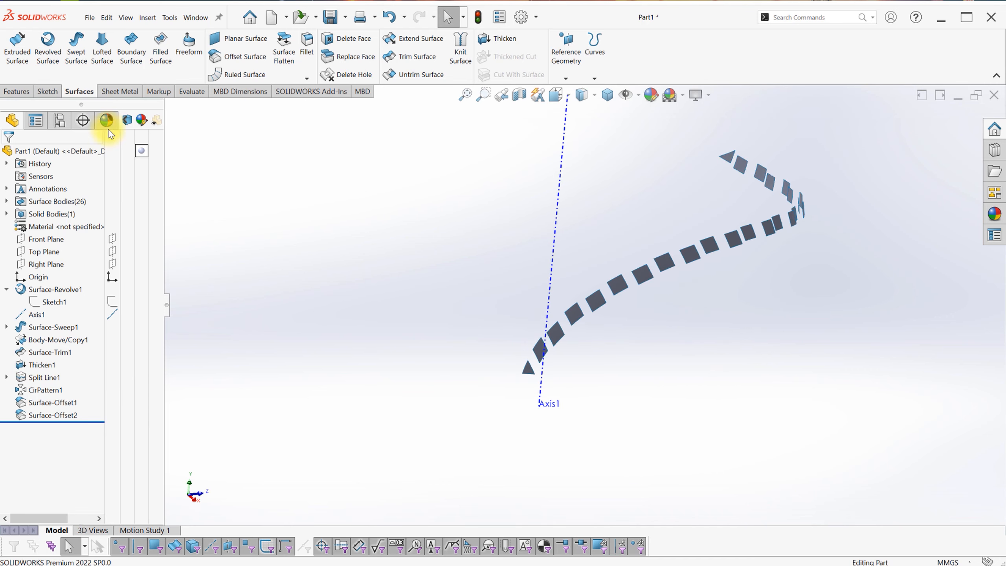
click(101, 60)
scroll(532, 367, down, 4)
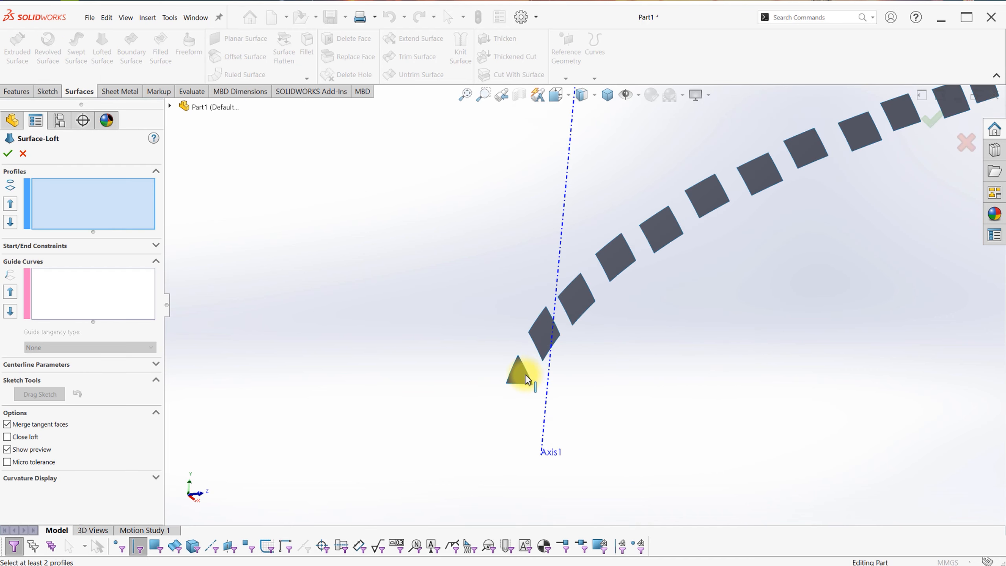
click(595, 303)
click(618, 269)
click(644, 247)
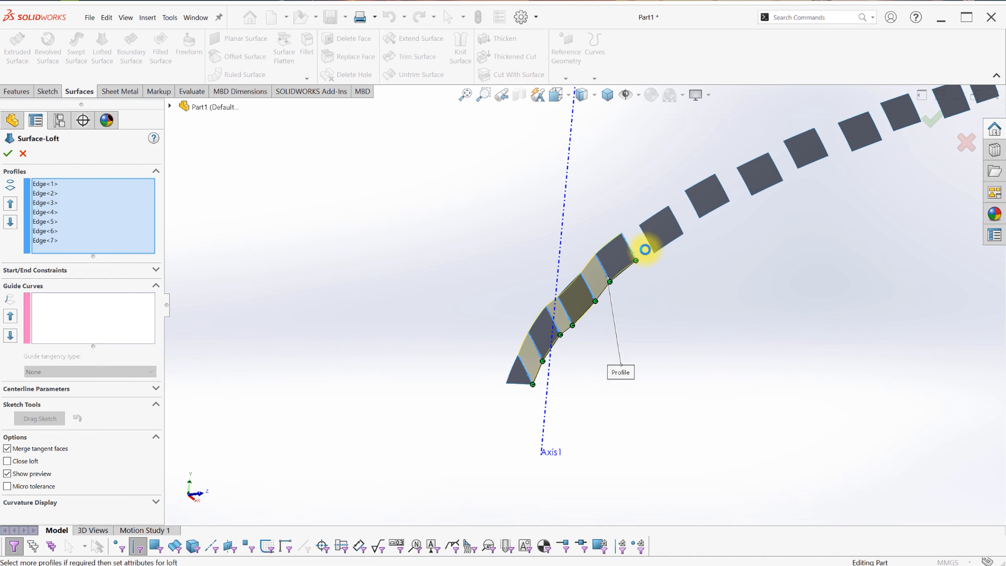
Continue the loft profiles with the facing tile edges from the fifth tile to the near edge of the eighth.
click(677, 225)
click(691, 218)
click(709, 208)
click(723, 193)
click(746, 188)
click(777, 169)
click(793, 159)
Extend the loft profile selection with the facing edges from the eighth tile through the tenth tile.
ctrl+middle_drag(840, 119, 643, 215)
click(648, 236)
click(680, 225)
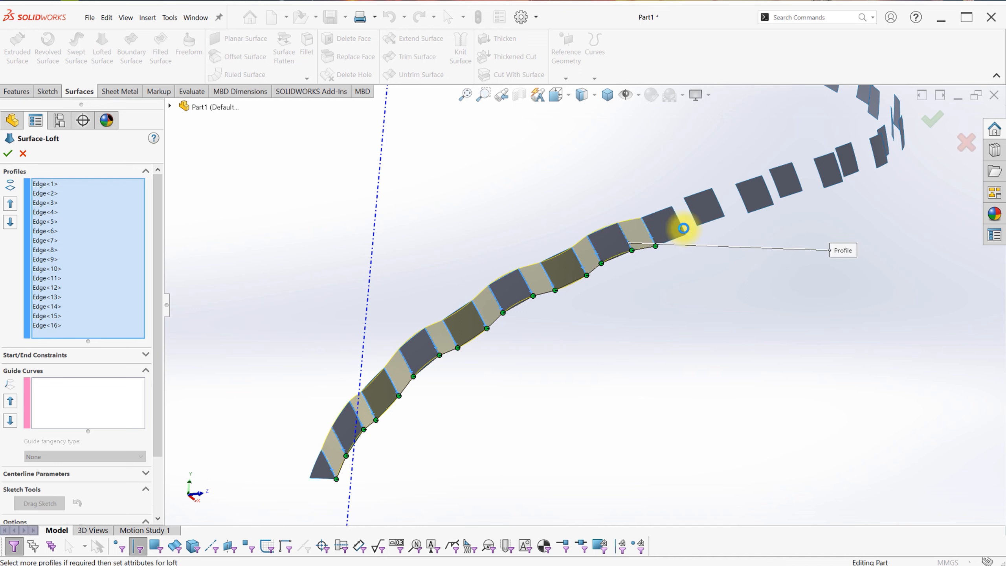
click(687, 224)
click(719, 214)
click(746, 208)
click(739, 214)
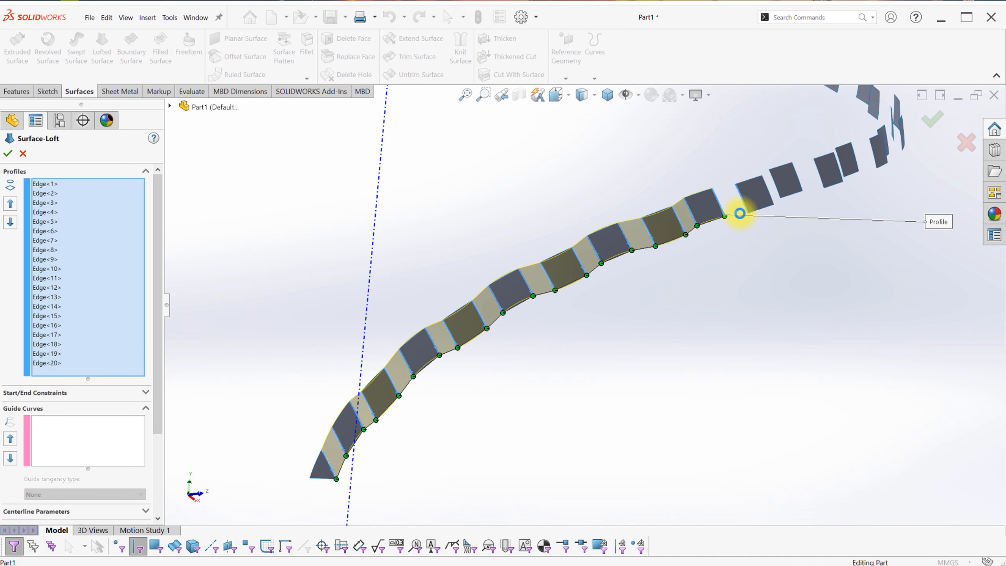
Extend the loft profile selection with the facing edges from the eleventh tile through the sixteenth tile.
middle_drag(715, 268, 555, 322)
click(560, 309)
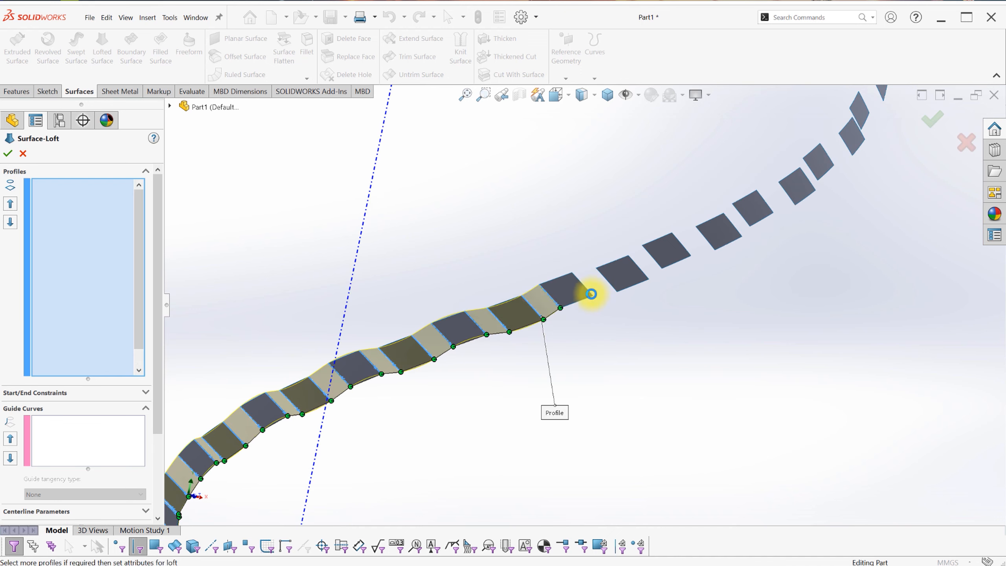
click(692, 262)
click(711, 240)
click(751, 227)
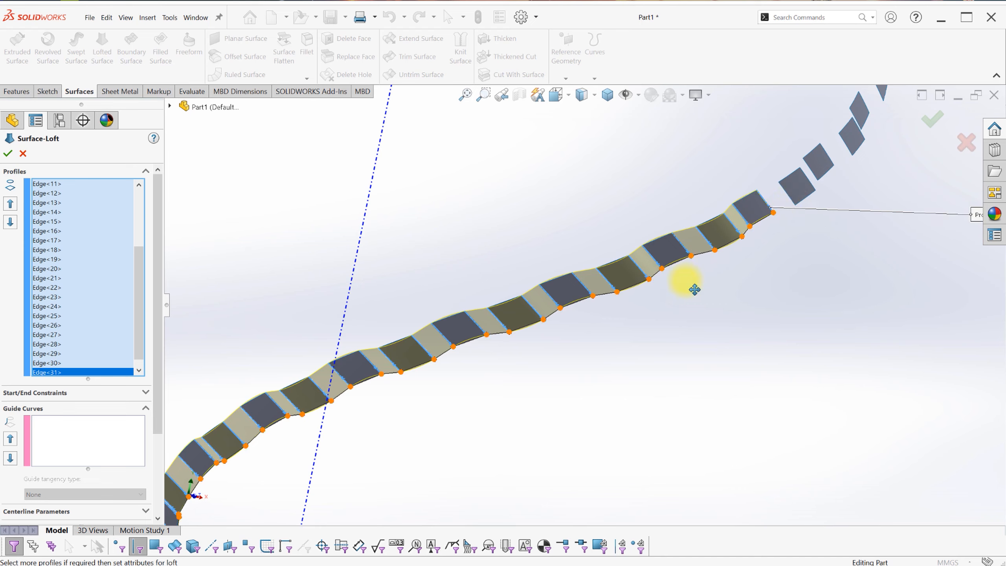
Add the facing edges of the seventeenth through nineteenth tiles to the loft profiles in order.
middle_drag(688, 283, 515, 368)
click(522, 366)
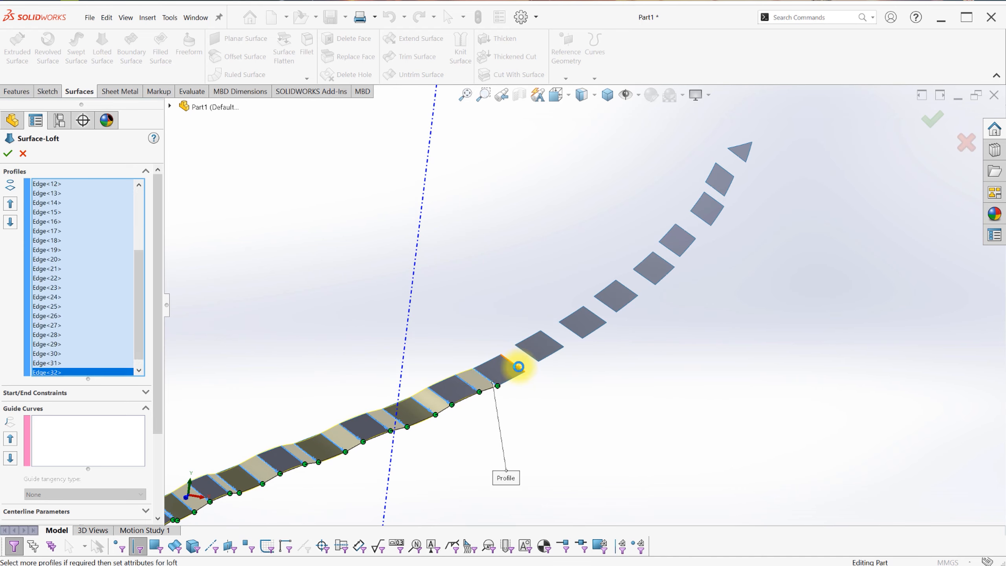
click(551, 344)
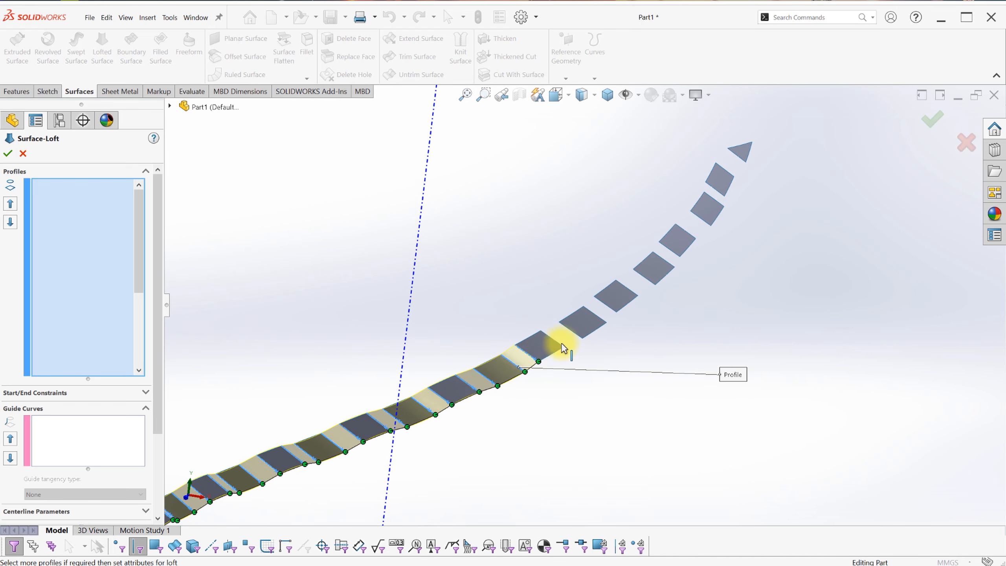
click(586, 328)
click(596, 317)
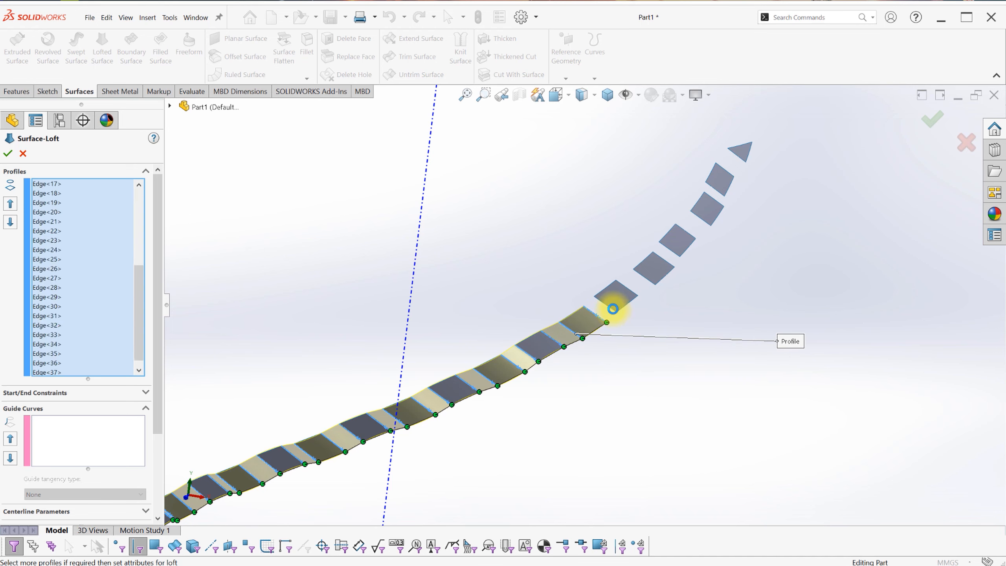
Continue the loft profiles with the facing edges from the twentieth tile to the near edge of the twenty-third.
click(632, 289)
click(648, 280)
click(667, 265)
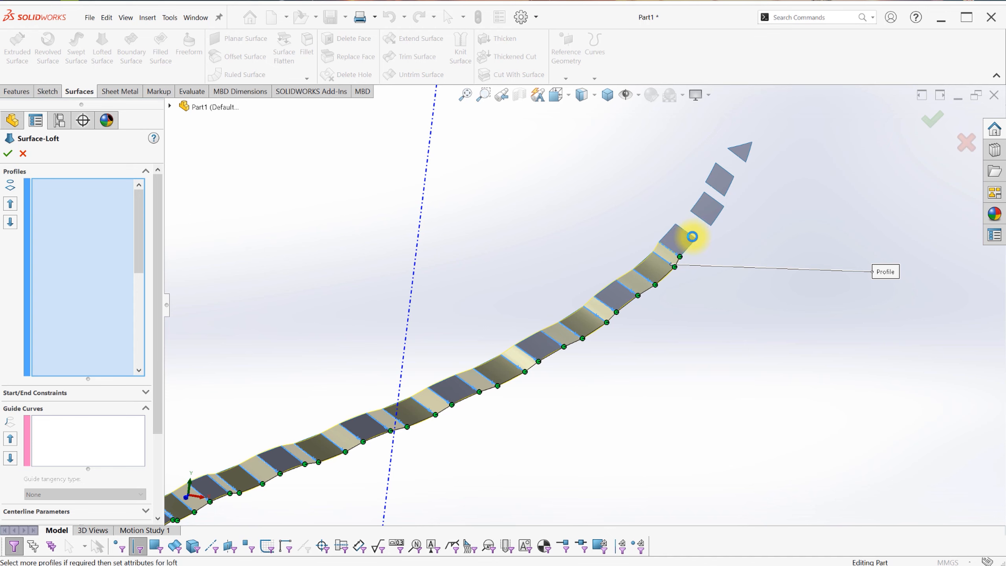
click(692, 237)
click(708, 228)
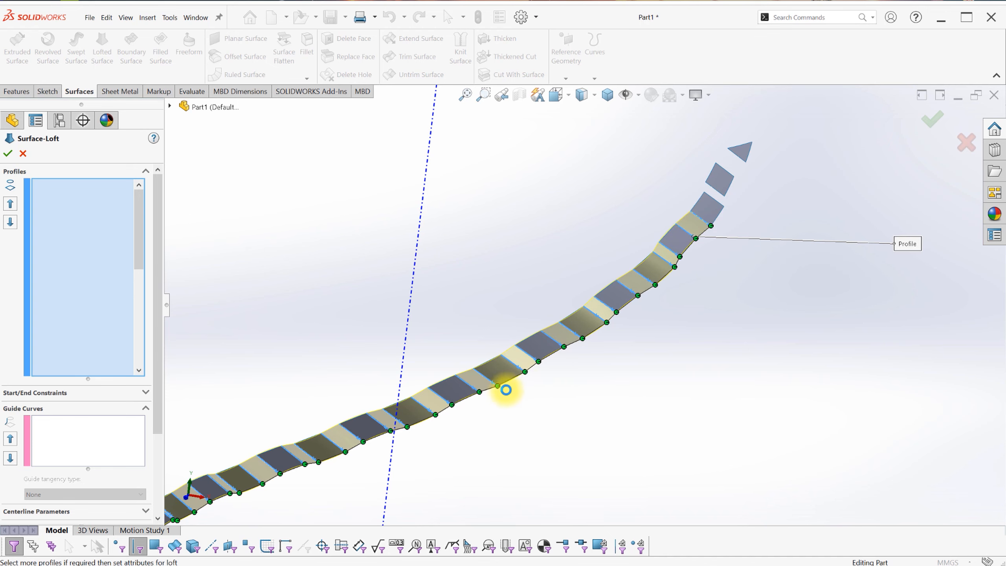
Add the remaining facing edges up to the rim triangle and create the first lofted strip.
ctrl+middle_drag(757, 222, 647, 317)
click(604, 286)
click(619, 268)
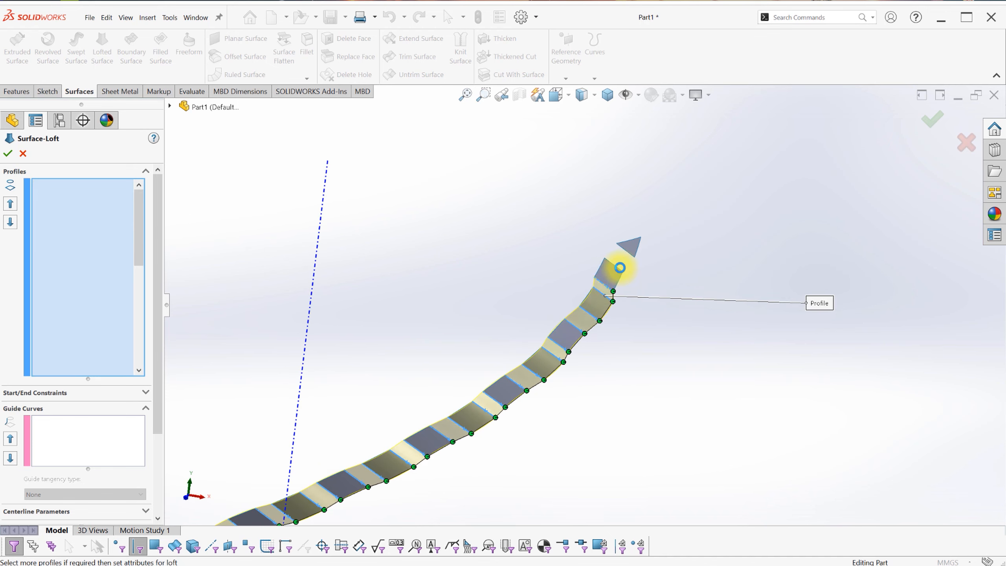
click(630, 256)
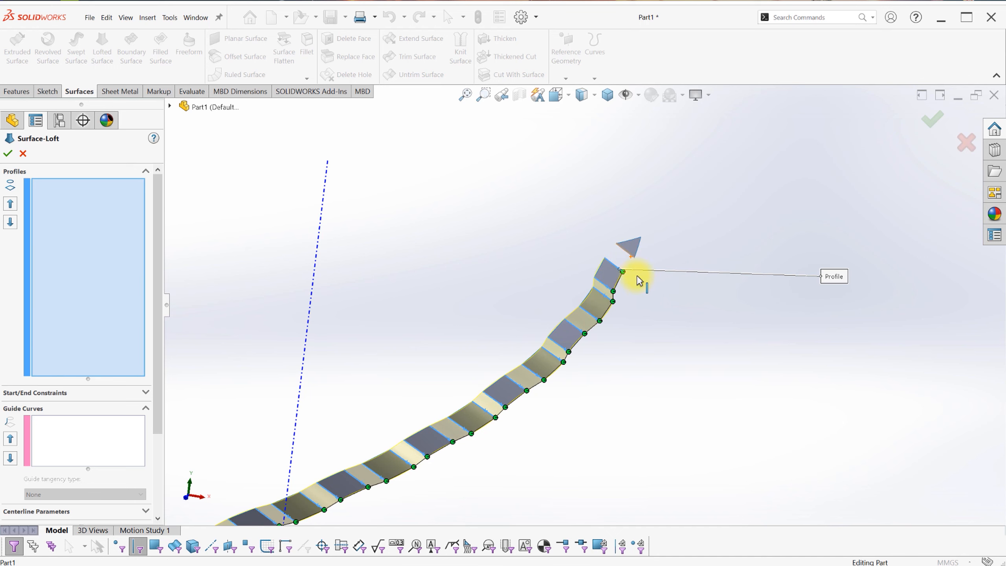
scroll(643, 290, up, 4)
scroll(752, 277, down, 2)
middle_drag(631, 308, 633, 243)
middle_drag(606, 335, 597, 306)
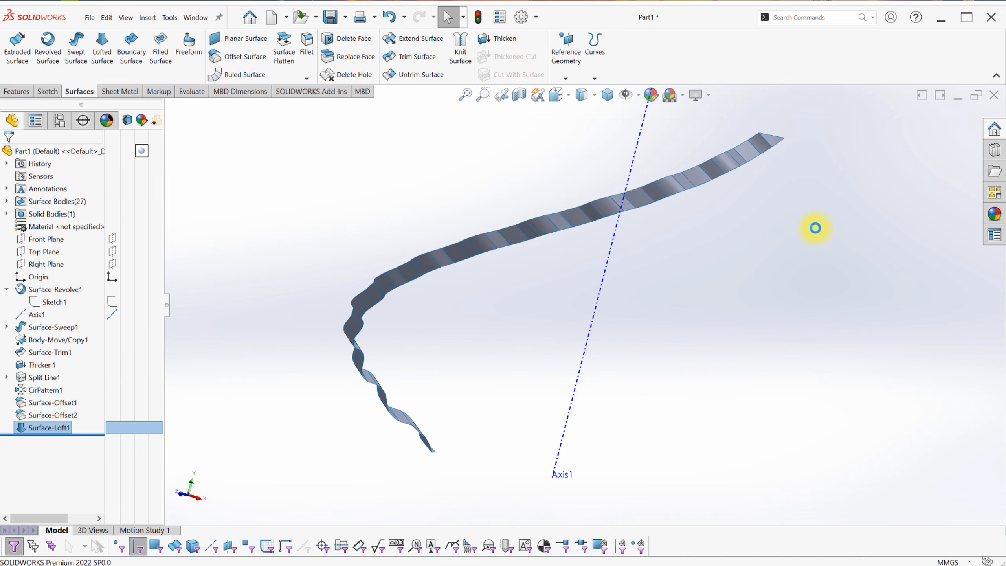
Hide the offset tile surfaces under the lofted strip and show the bowl's solid body again.
click(55, 402)
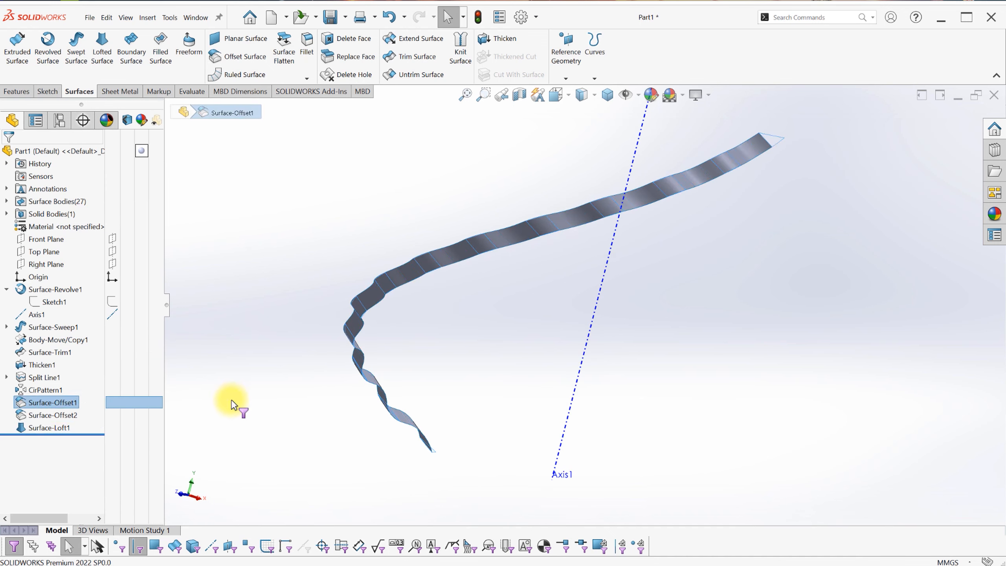
key(Escape)
key(ctrl+7)
click(55, 376)
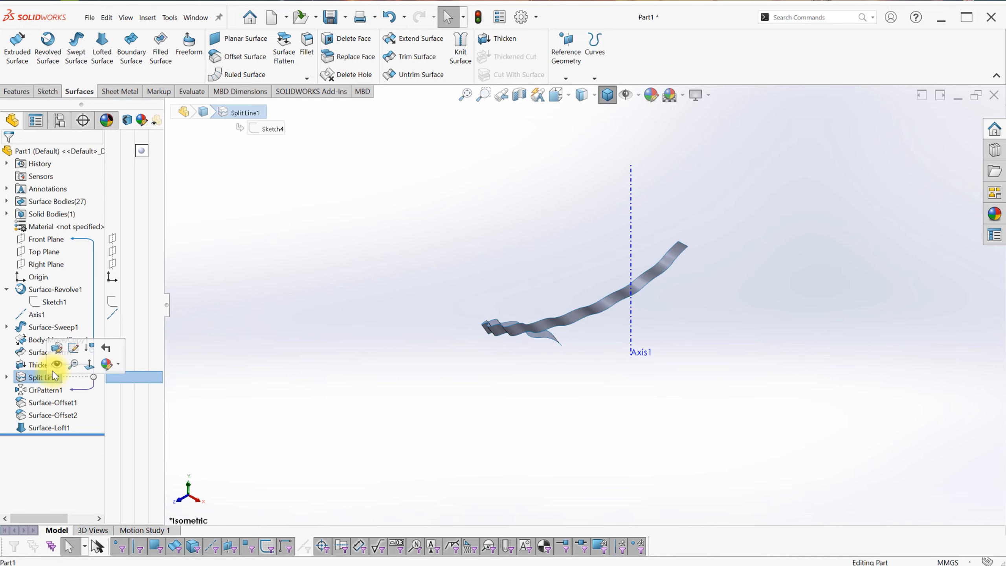
click(56, 364)
middle_drag(393, 357, 560, 286)
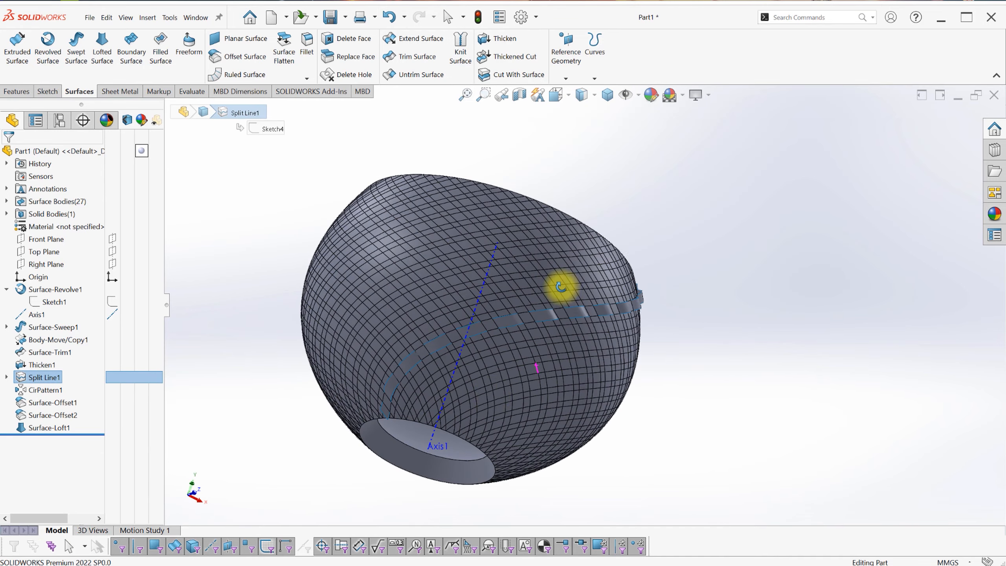
scroll(291, 317, down, 2)
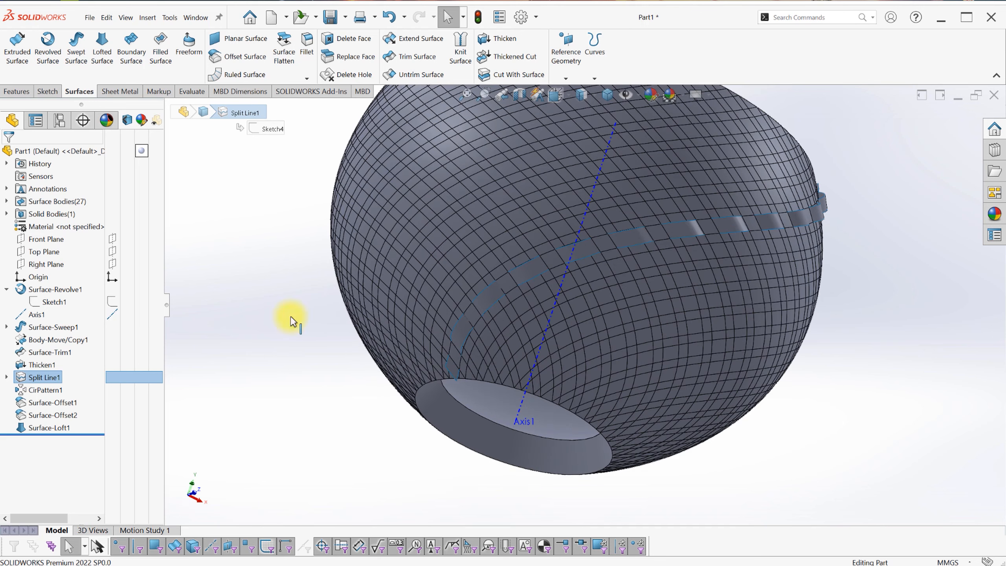
Start an Offset Surface of 1.5 mm and select alternate faces along the diagonal row crossing the strip, beginning near the base.
click(227, 60)
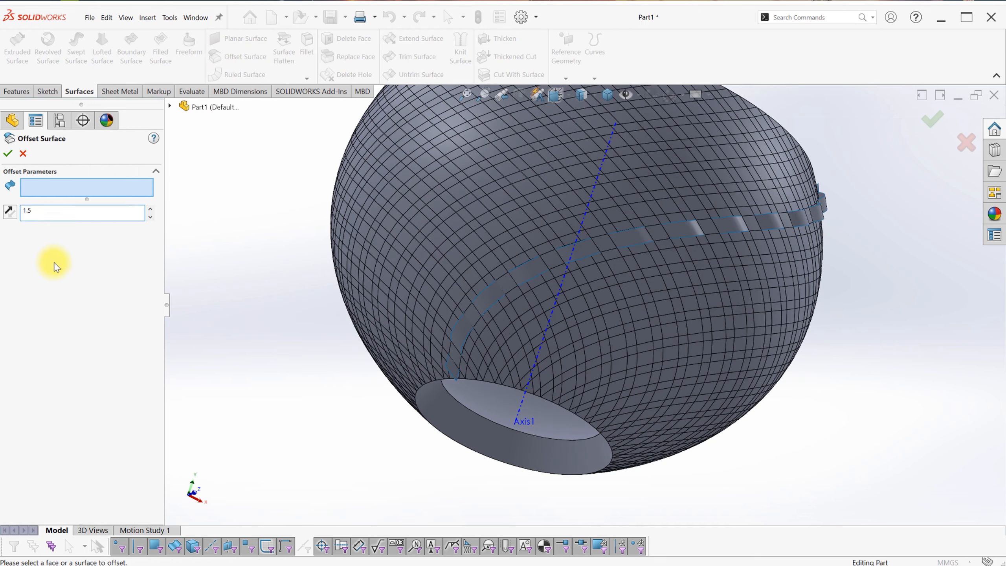
click(533, 326)
click(536, 355)
click(473, 241)
click(437, 205)
click(403, 176)
click(379, 151)
middle_drag(359, 280, 443, 210)
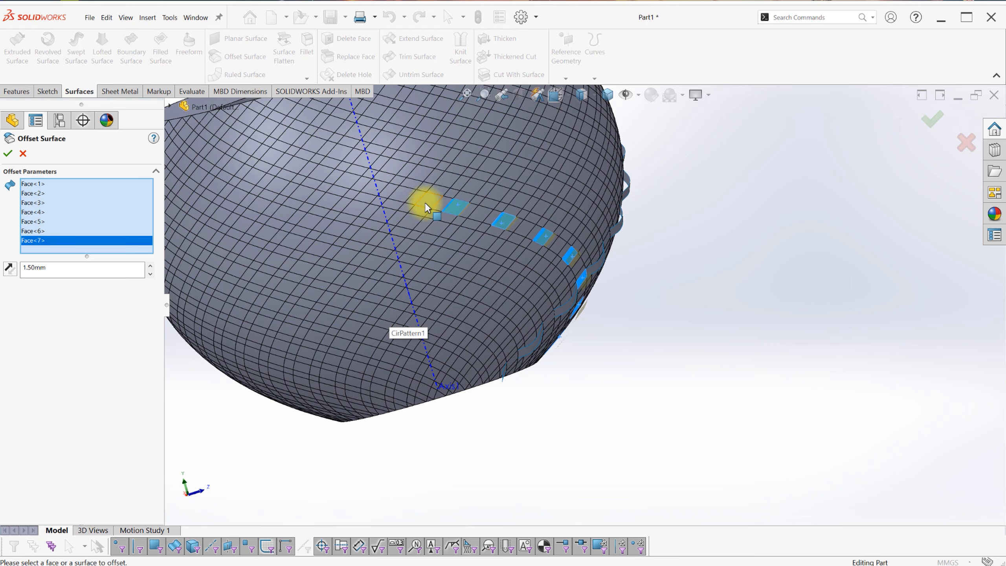
Add the remaining alternate faces of the crossing row up to the rim and create the 1.5 mm offset surfaces.
click(403, 193)
click(350, 186)
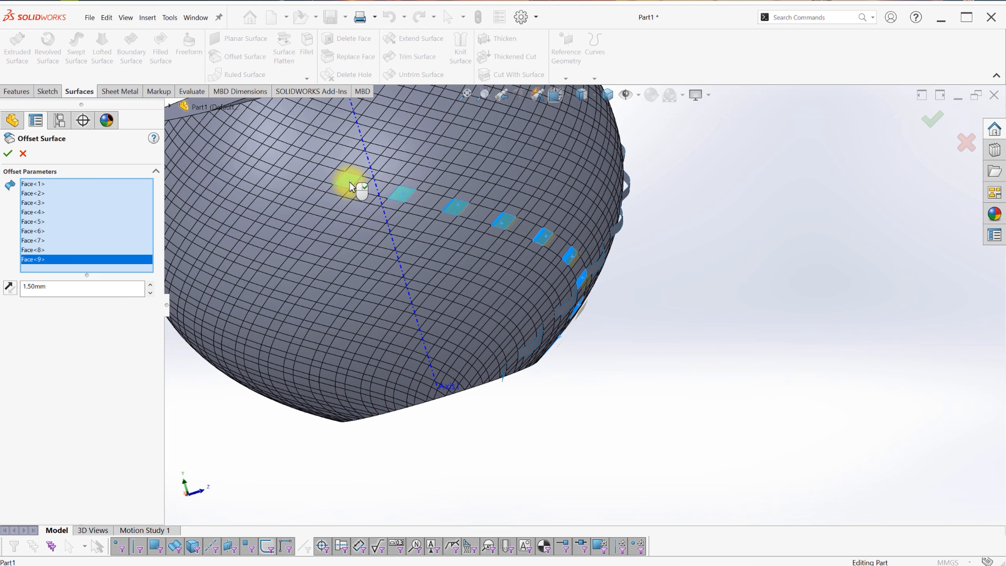
click(294, 167)
click(245, 147)
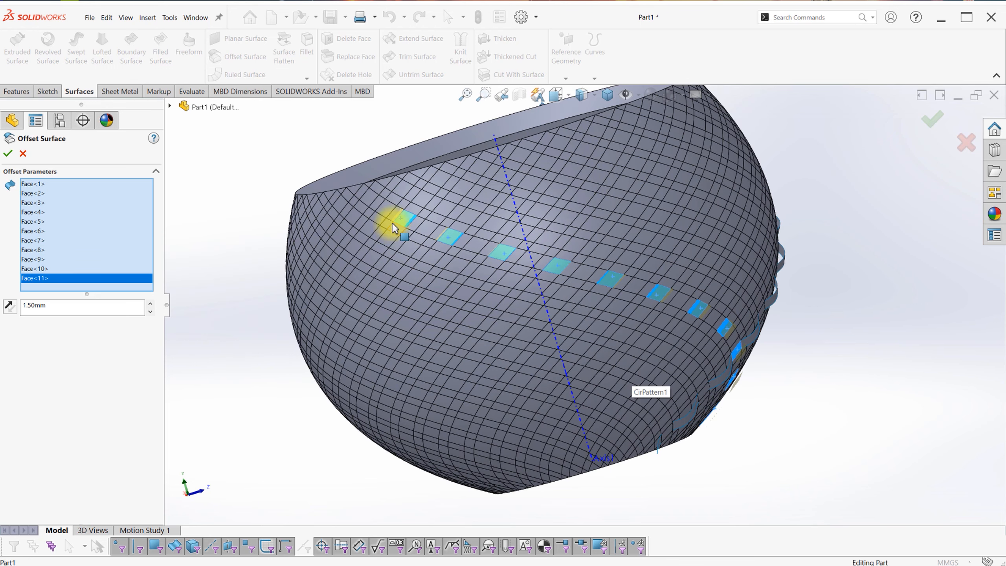
click(373, 197)
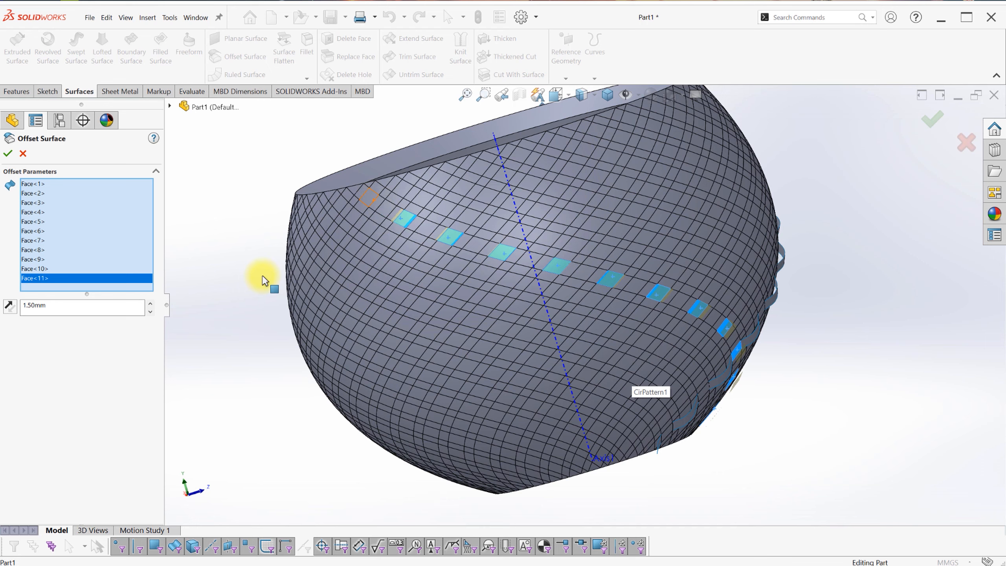
middle_drag(263, 277, 162, 164)
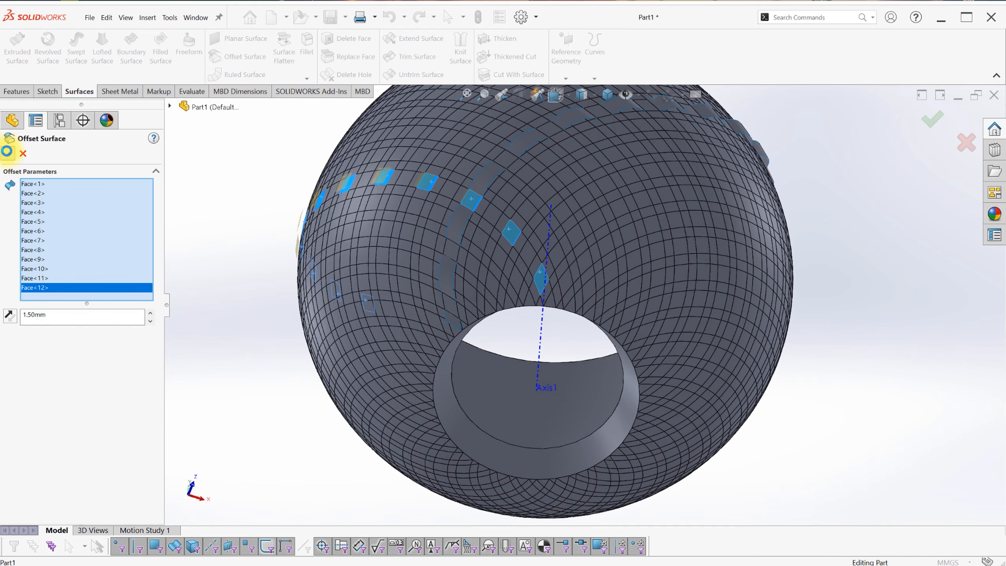
key(Return)
Start another Offset Surface at 0 mm and select the in-between faces of the crossing row from the base to mid-height.
key(Return)
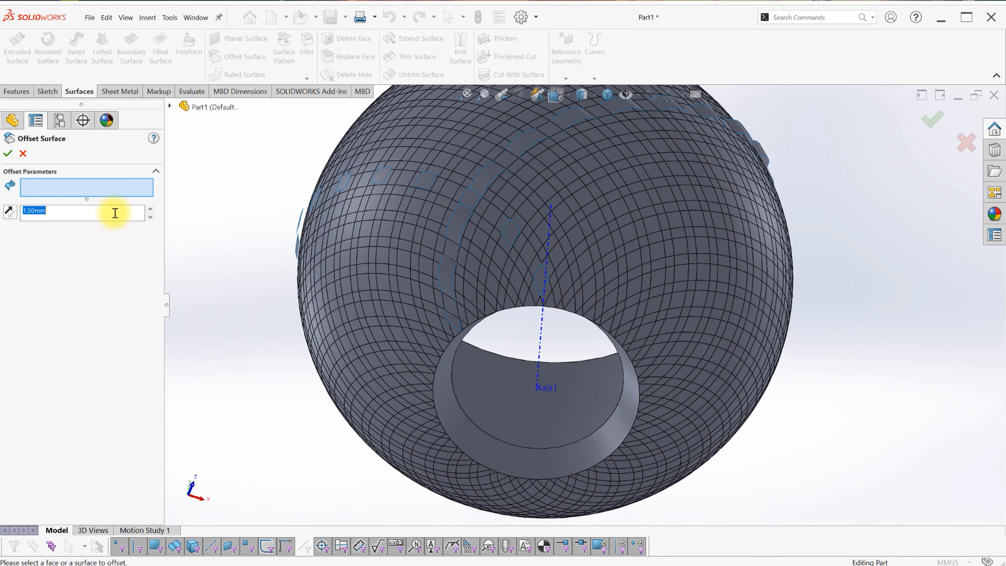
click(528, 254)
click(491, 218)
click(450, 191)
click(406, 181)
click(367, 180)
middle_drag(201, 188, 444, 229)
click(348, 237)
click(336, 237)
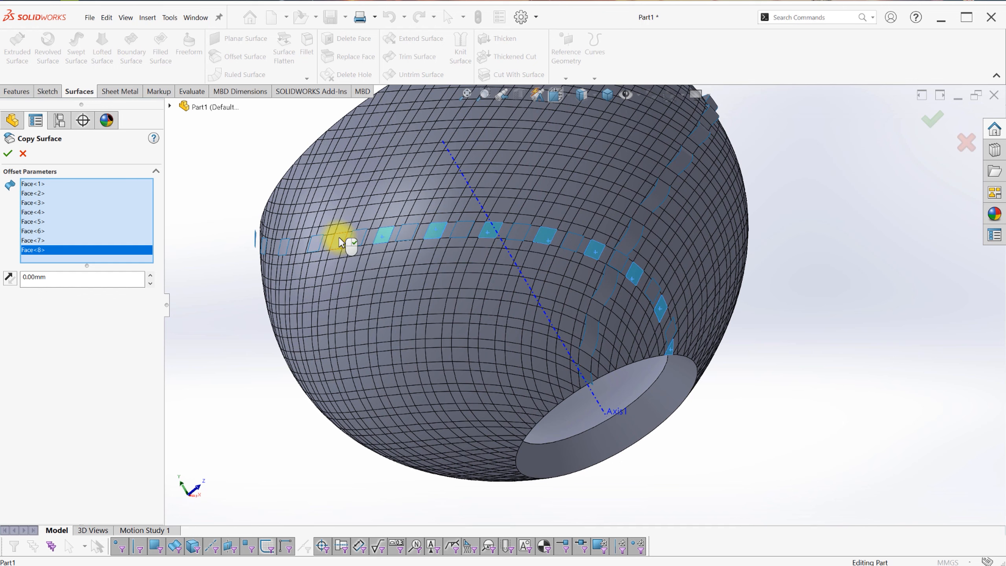
Add the remaining in-between faces up to the rim and create the zero-offset surfaces of the crossing row.
click(313, 243)
click(303, 246)
middle_drag(397, 279, 465, 286)
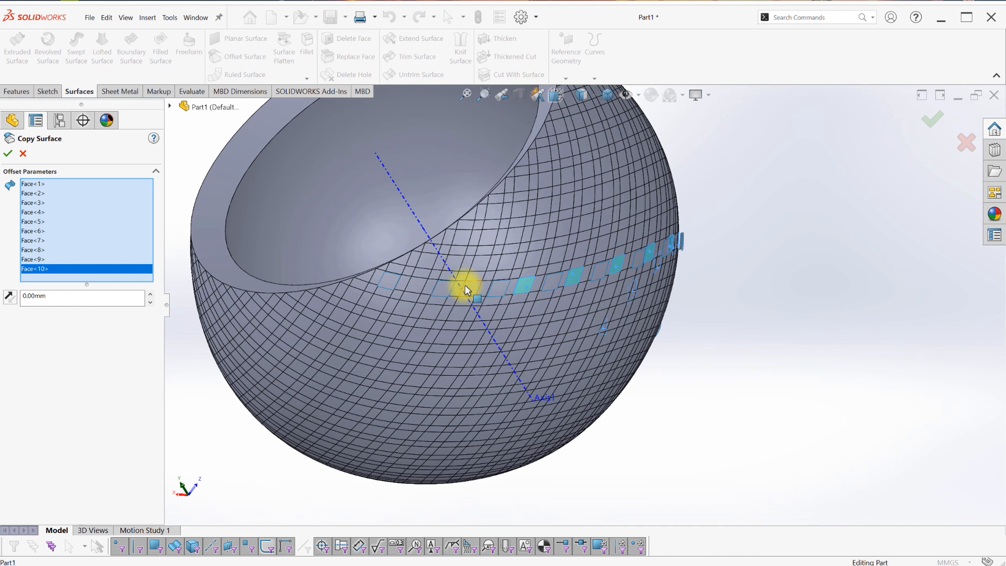
click(465, 286)
click(409, 293)
click(364, 275)
middle_drag(704, 363, 753, 309)
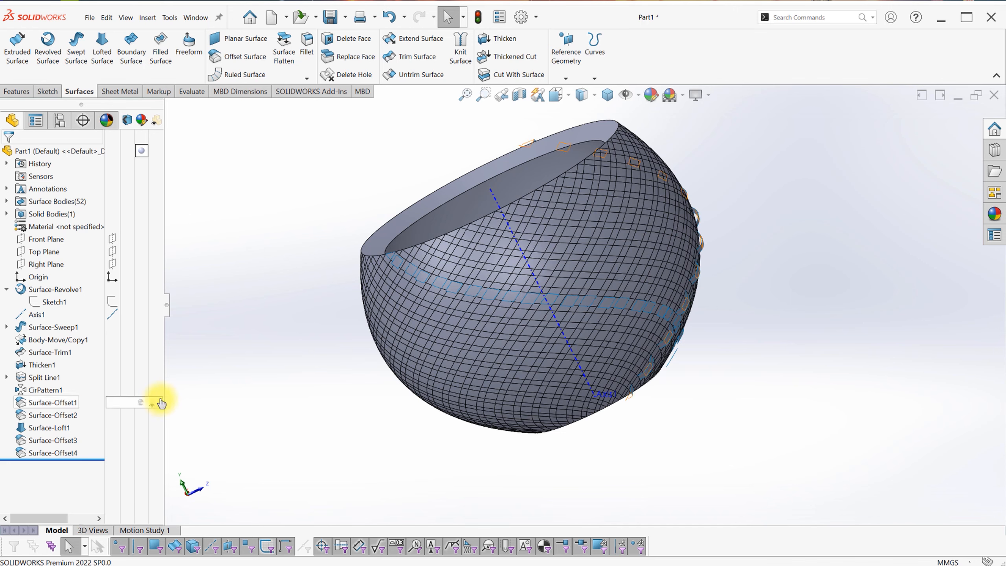
Delete the bowl's solid body with Delete/Keep Body, leaving only the strip and the tile surfaces.
key(s)
click(249, 325)
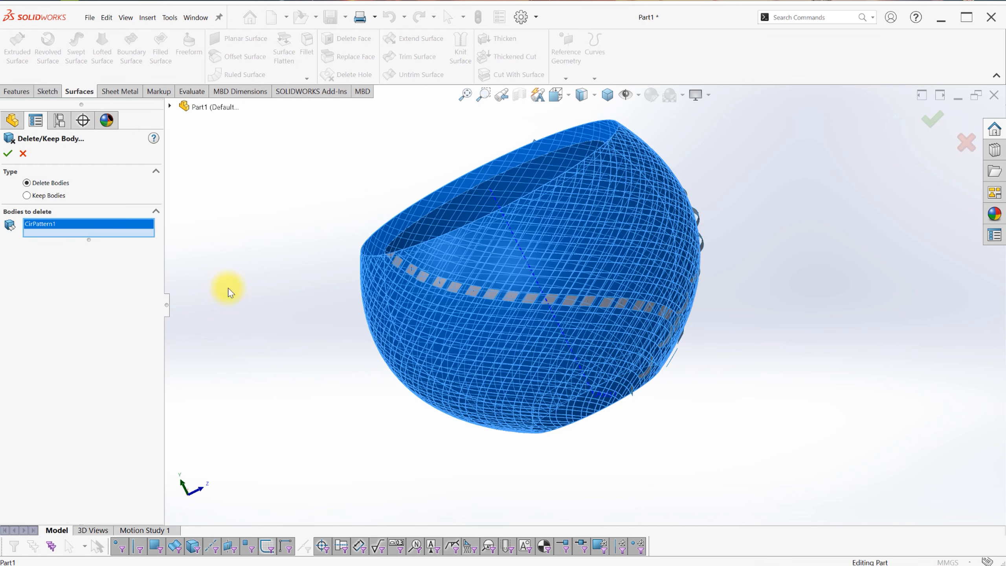
click(8, 155)
Start a Lofted Surface on the crossing row and select the facing edges of its lowest three tiles, from the base triangle.
middle_drag(195, 249, 594, 297)
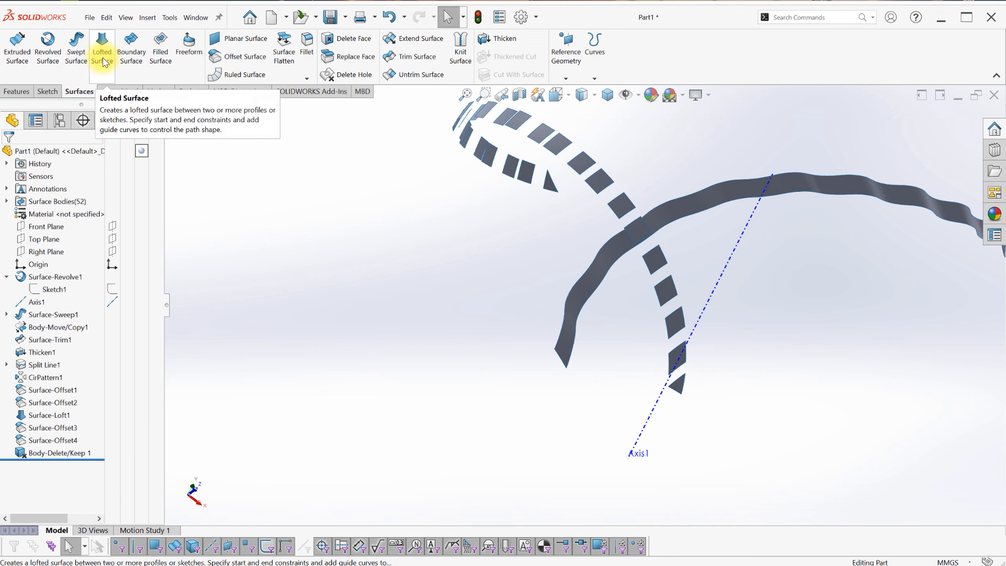
click(102, 55)
click(665, 392)
click(674, 360)
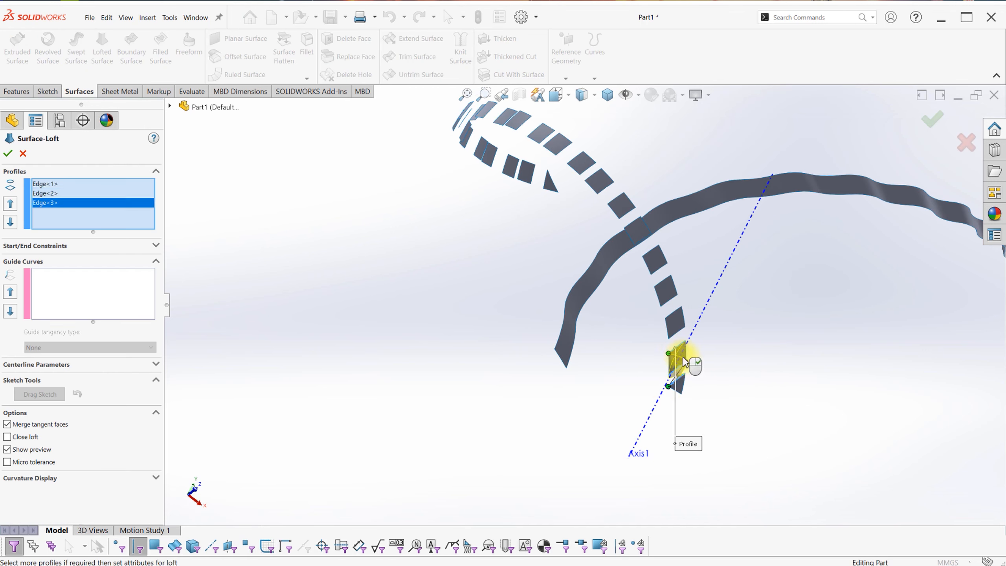
click(676, 356)
scroll(646, 371, down, 2)
click(653, 309)
click(644, 285)
Add the facing edges of the crossing row's fourth through seventh tiles to the loft profiles.
click(646, 265)
click(635, 235)
click(617, 214)
click(615, 211)
click(603, 195)
click(590, 169)
click(580, 157)
click(566, 136)
Extend the crossing row's loft profiles with the facing edges of the eighth through tenth tiles.
ctrl+middle_drag(515, 138, 510, 243)
click(545, 224)
click(531, 204)
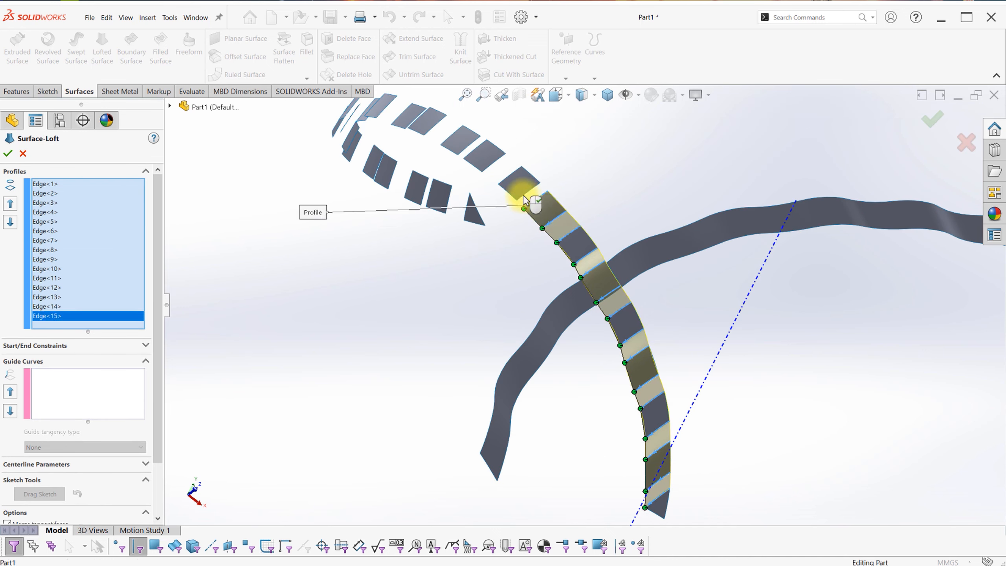
click(520, 197)
click(510, 185)
click(498, 180)
click(464, 163)
Continue the crossing row's loft profiles from the eleventh tile to the near edge of the thirteenth.
middle_drag(464, 163, 574, 236)
click(538, 226)
click(519, 223)
click(496, 219)
click(490, 219)
click(481, 230)
Add the crossing row's tile edges from the far edge of the thirteenth through the fifteenth tile as profiles.
middle_drag(481, 230, 590, 279)
click(590, 278)
click(568, 278)
click(543, 275)
click(533, 268)
click(512, 264)
Extend the crossing row's loft profiles with the facing edges of the sixteenth and seventeenth tiles.
scroll(519, 276, up, 3)
middle_drag(519, 276, 567, 321)
scroll(618, 324, down, 3)
click(670, 321)
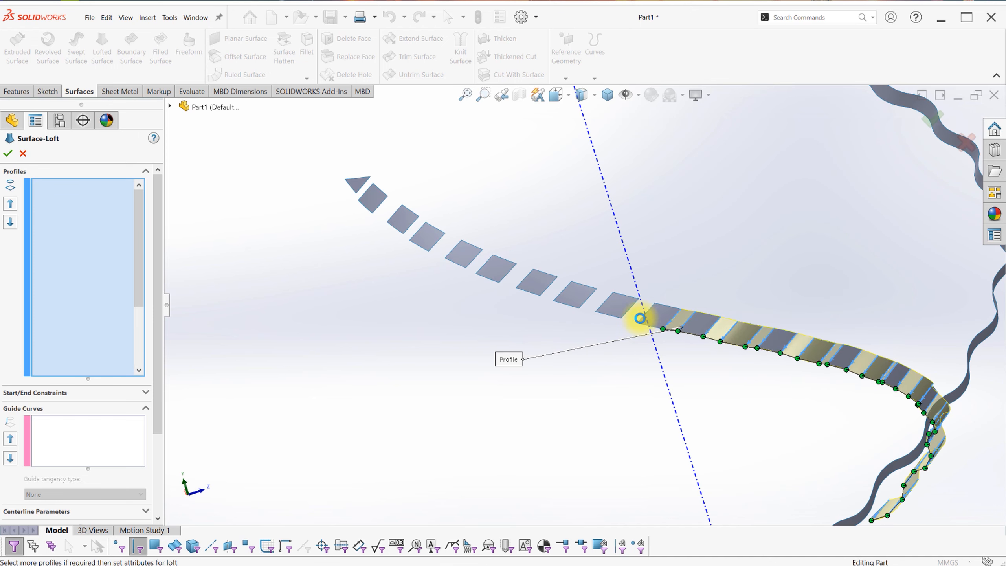
click(597, 310)
click(570, 303)
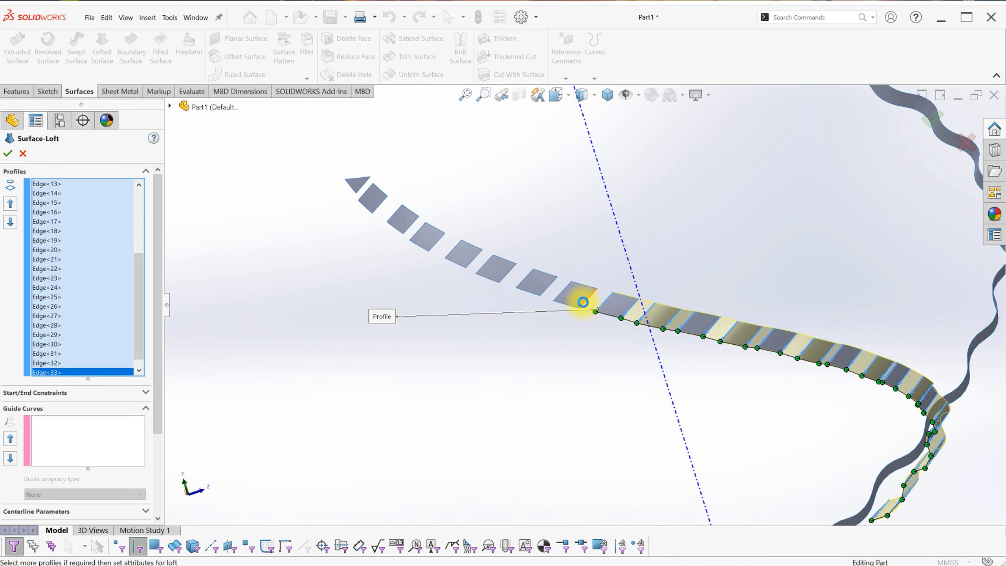
Add the facing edges of the crossing row's eighteenth through twentieth tiles to the loft profiles.
click(552, 296)
click(525, 286)
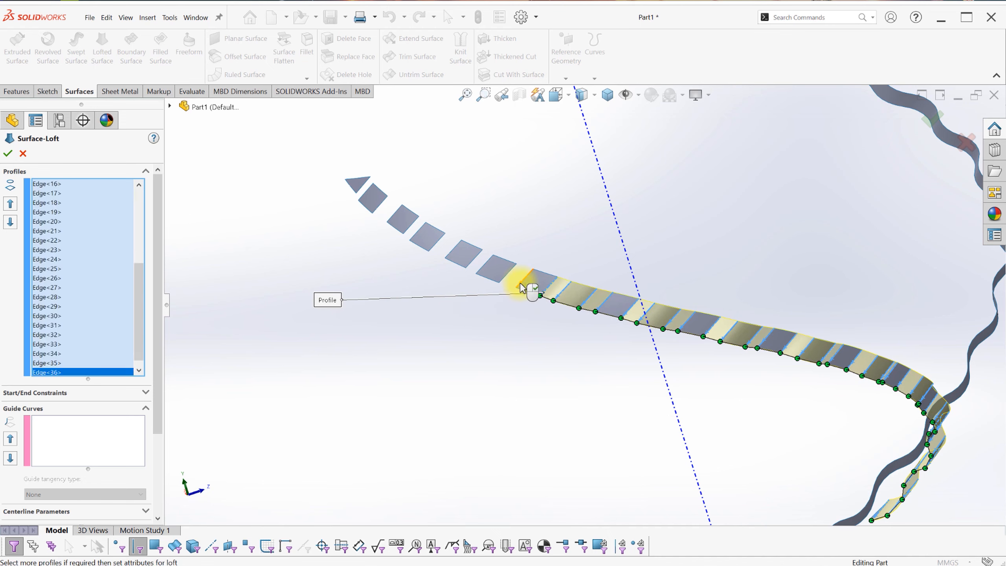
click(479, 270)
click(469, 264)
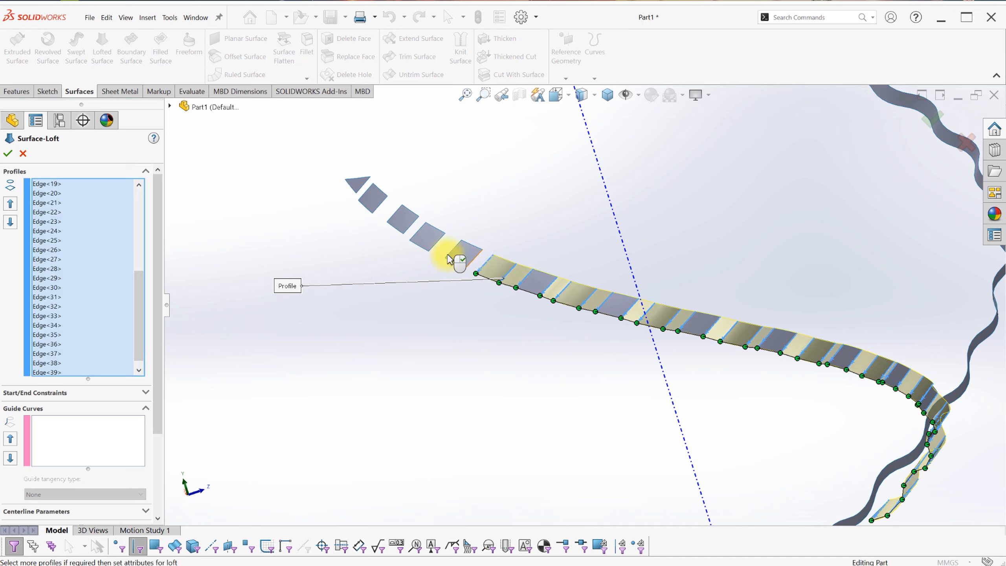
Add the crossing row's remaining tile edges up to the triangular end tile as profiles and complete the surface loft.
ctrl+middle_drag(496, 330, 638, 363)
scroll(574, 265, down, 3)
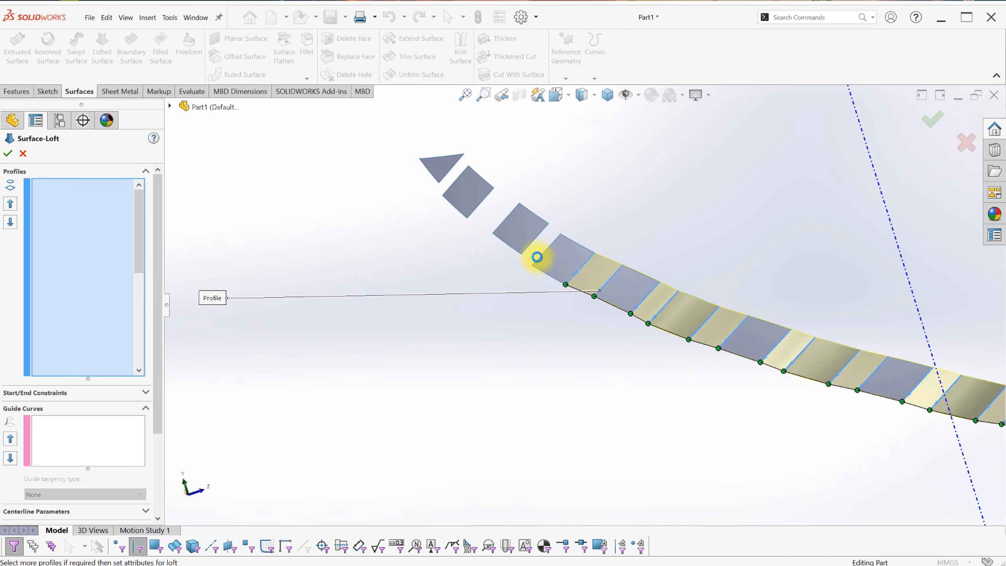
click(536, 257)
click(500, 234)
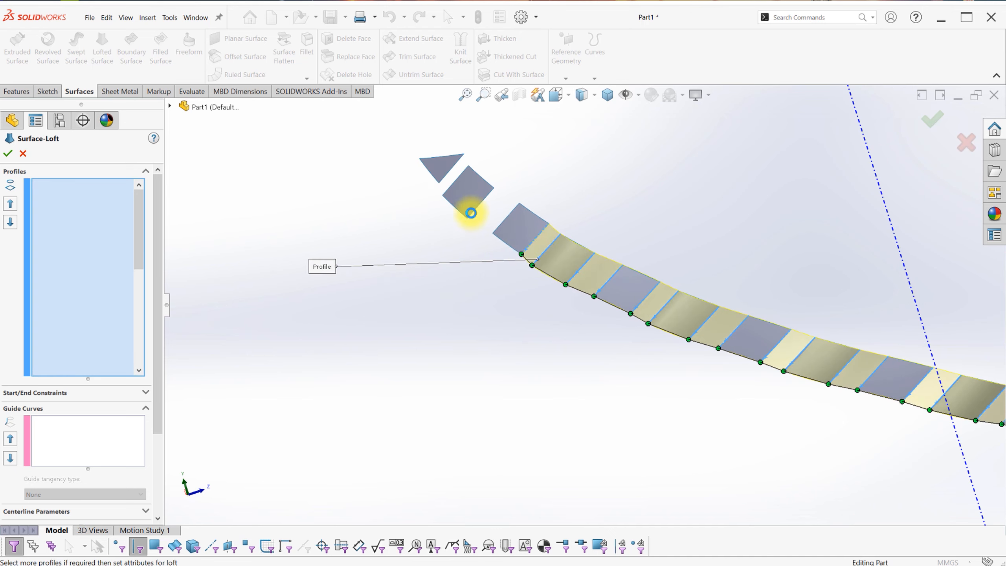
click(447, 190)
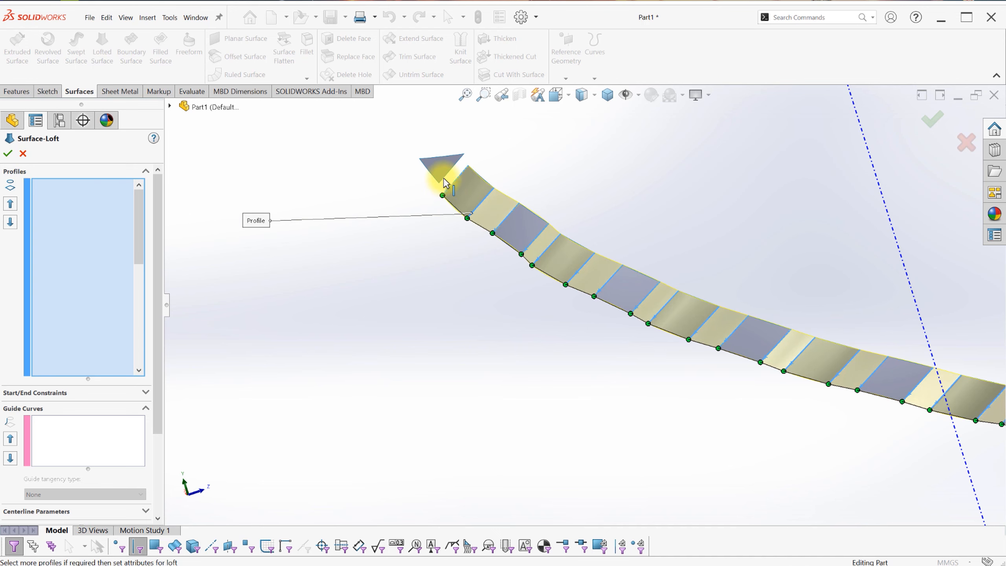
middle_drag(474, 264, 660, 232)
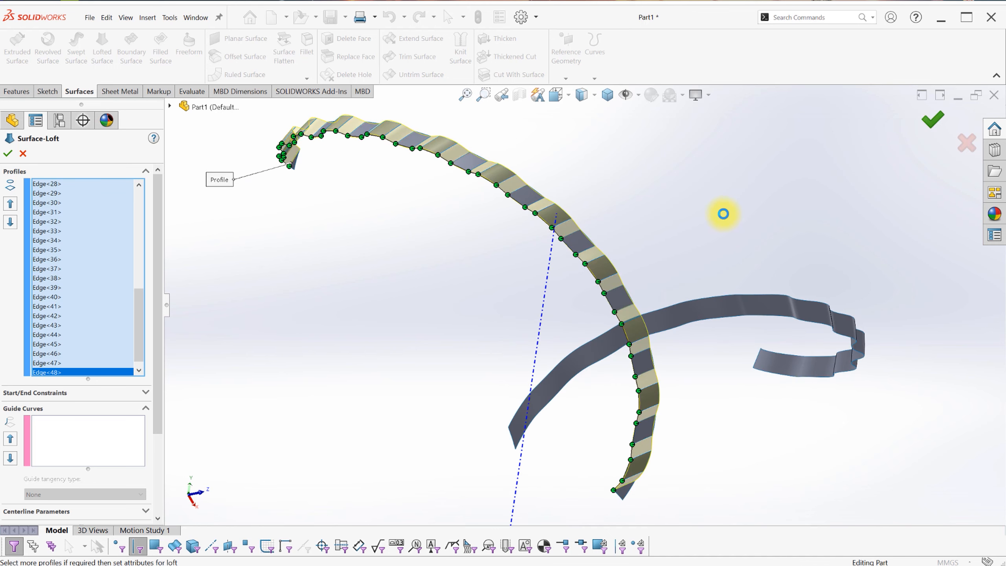
key(e)
scroll(601, 269, up, 4)
key(ctrl+7)
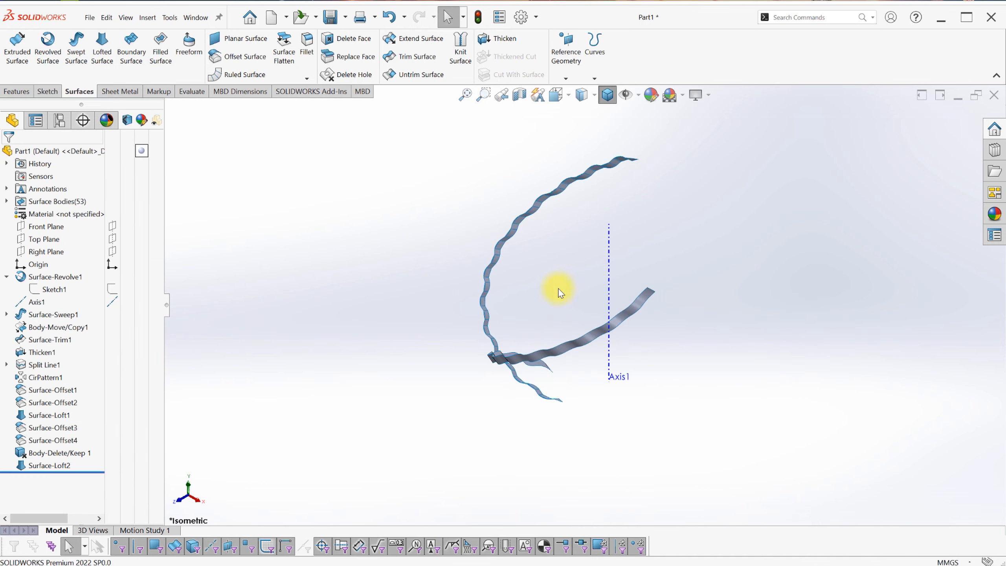
Hide the crossing row's offset tile surfaces and thicken both lofted strips by 0.85 mm to both sides as separate bodies.
click(48, 439)
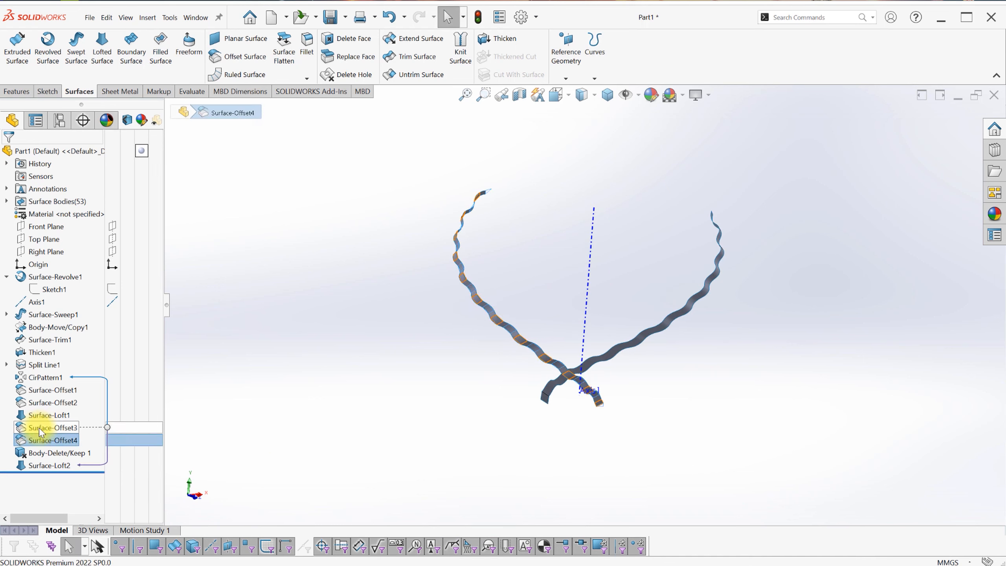
click(500, 38)
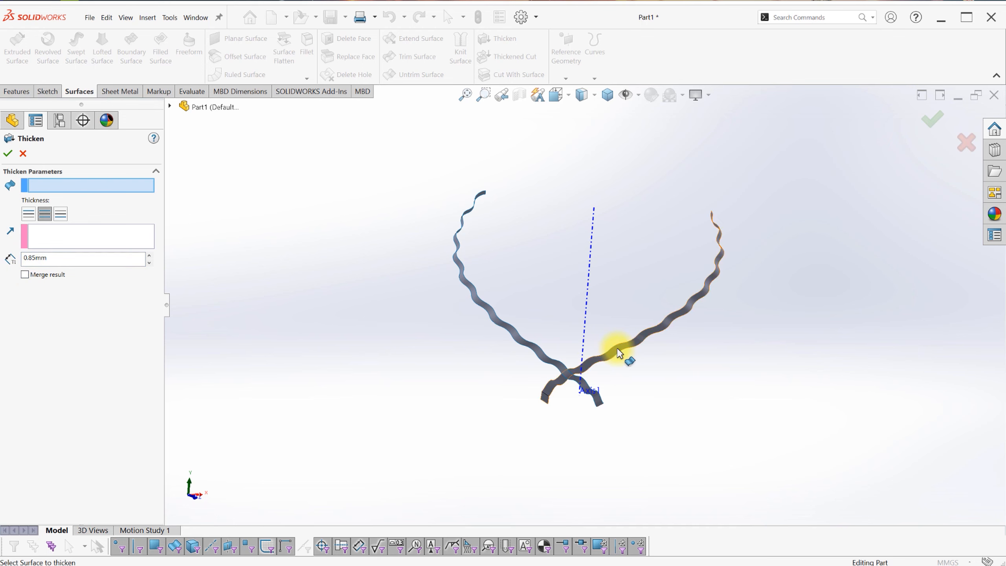
middle_drag(377, 328, 831, 189)
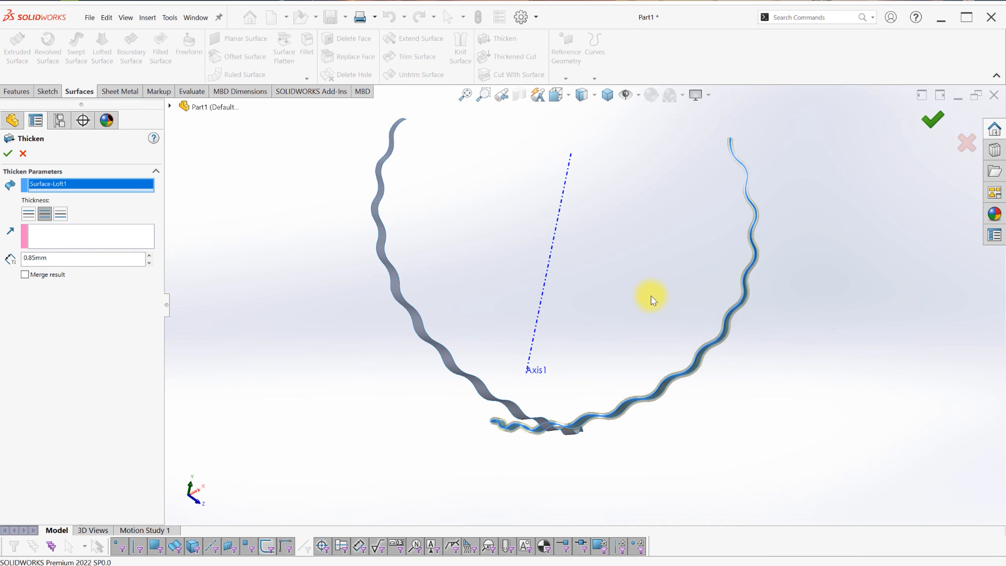
click(497, 40)
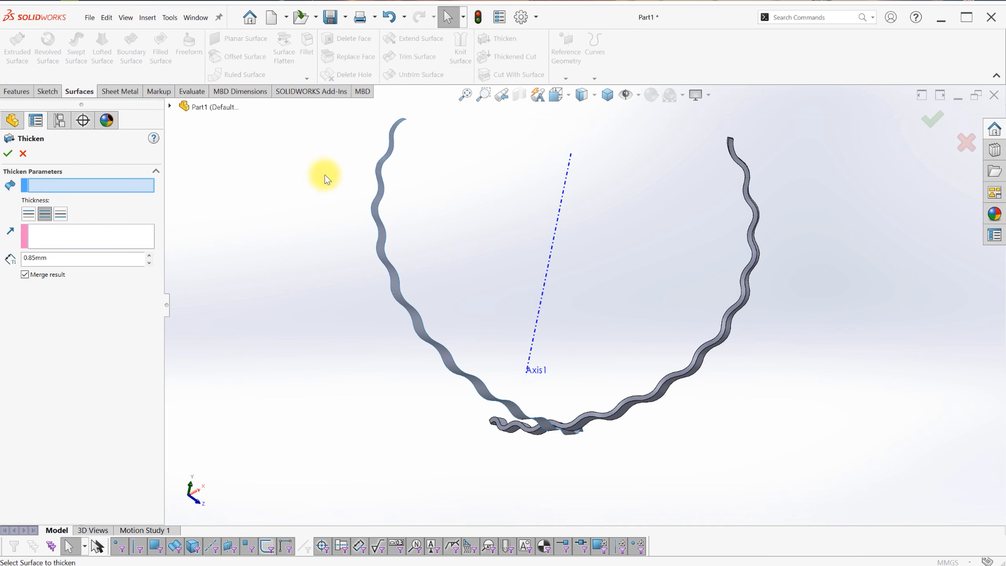
click(418, 319)
key(Return)
Round one thin side of the first thickened strip with a full round fillet between its two wide faces.
middle_drag(530, 460, 482, 381)
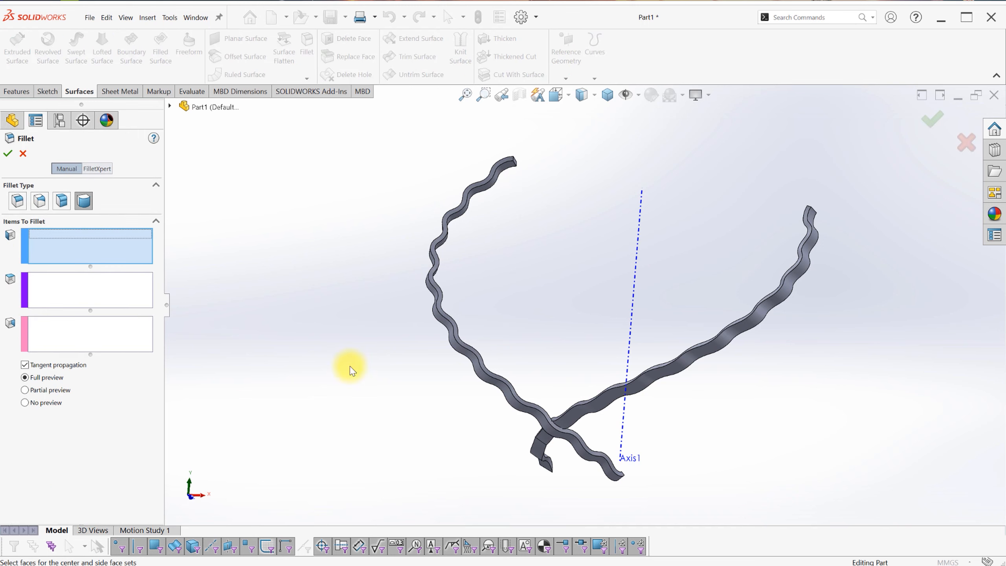
scroll(610, 423, down, 3)
click(611, 421)
click(135, 299)
click(479, 321)
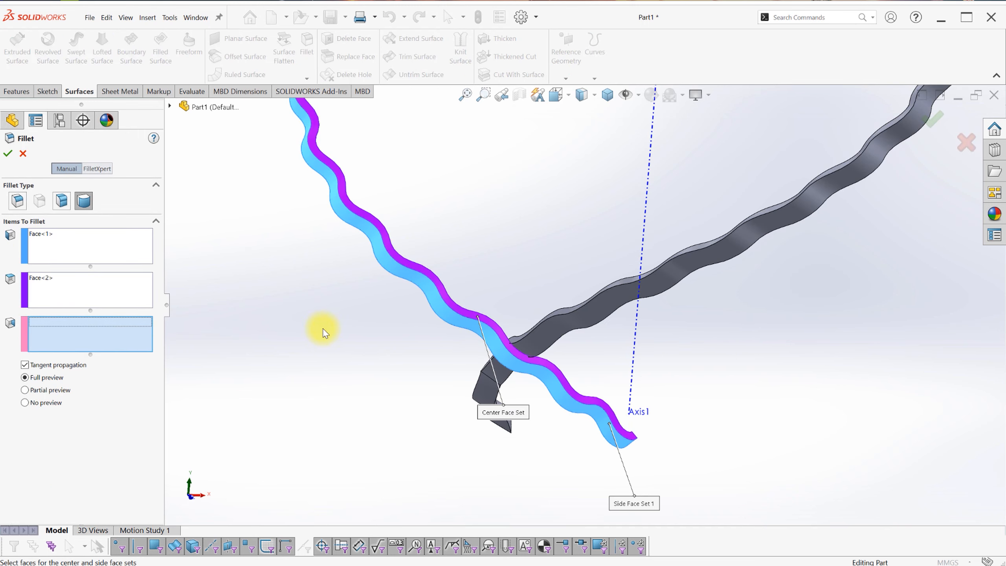
middle_drag(323, 332, 625, 325)
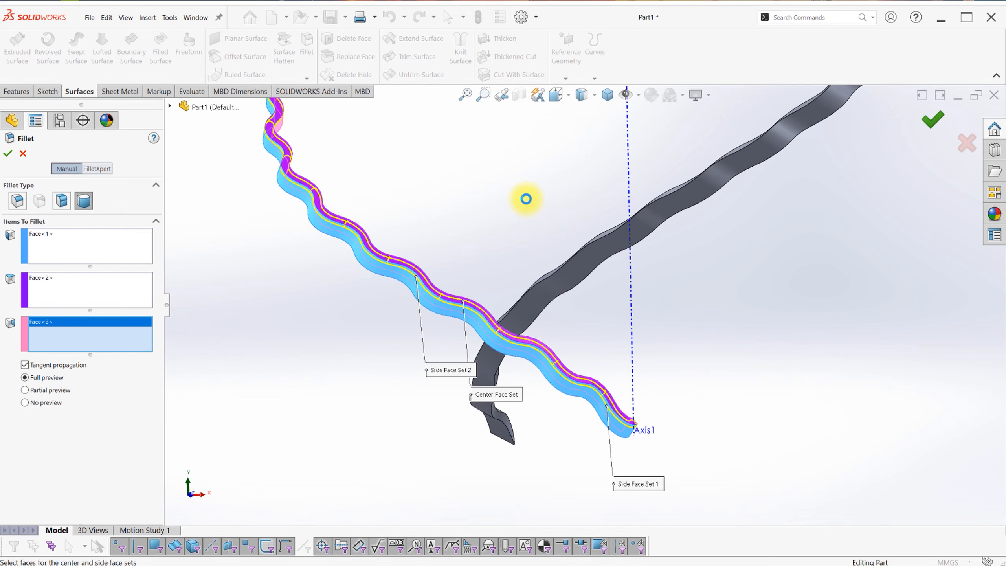
Round the opposite thin side of the first strip with another full round fillet.
click(306, 43)
middle_drag(421, 308, 510, 224)
click(437, 292)
right_click(243, 295)
scroll(293, 277, down, 3)
click(582, 372)
middle_drag(582, 373, 521, 321)
right_click(562, 352)
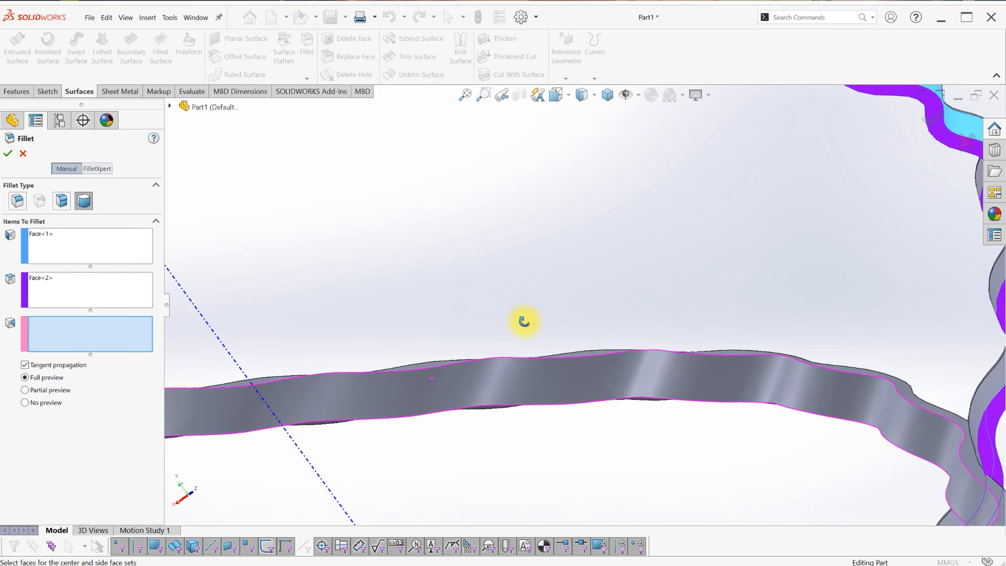
scroll(521, 322, up, 2)
click(694, 327)
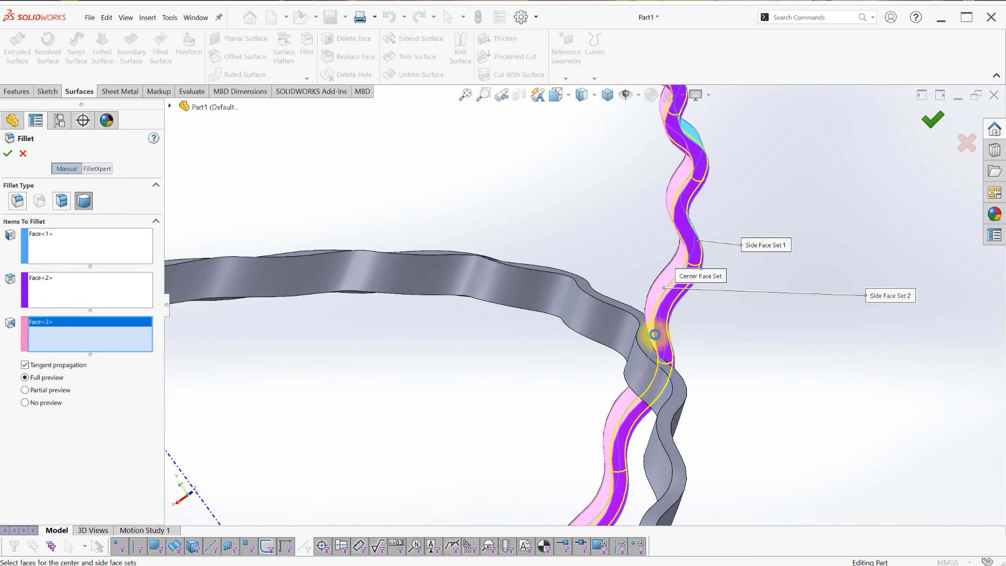
Apply a full round fillet to one thin side of the second, crossing strip.
scroll(554, 348, up, 5)
middle_drag(555, 348, 616, 323)
scroll(638, 335, down, 3)
click(306, 43)
click(658, 377)
scroll(665, 361, up, 3)
click(673, 348)
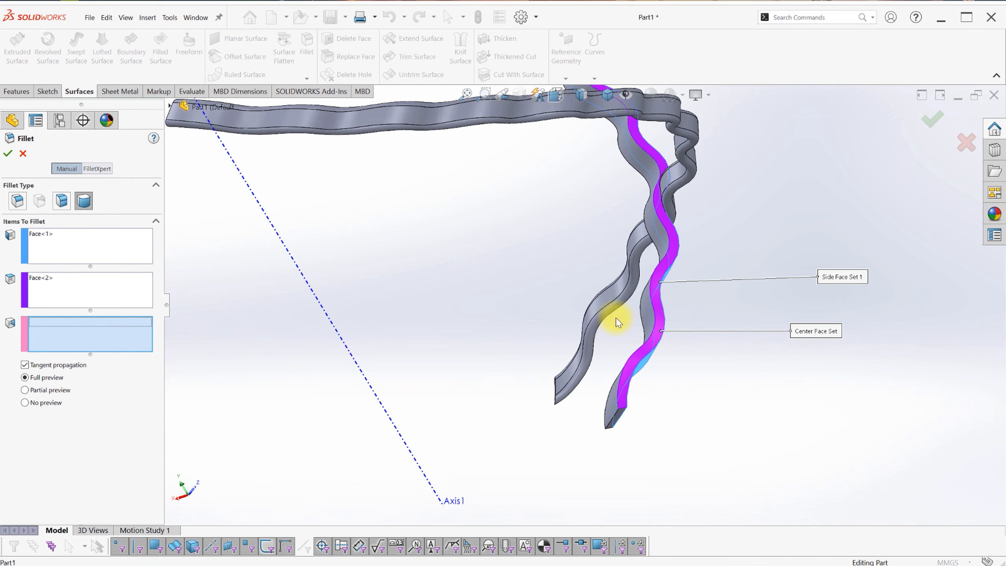
middle_drag(717, 244, 465, 218)
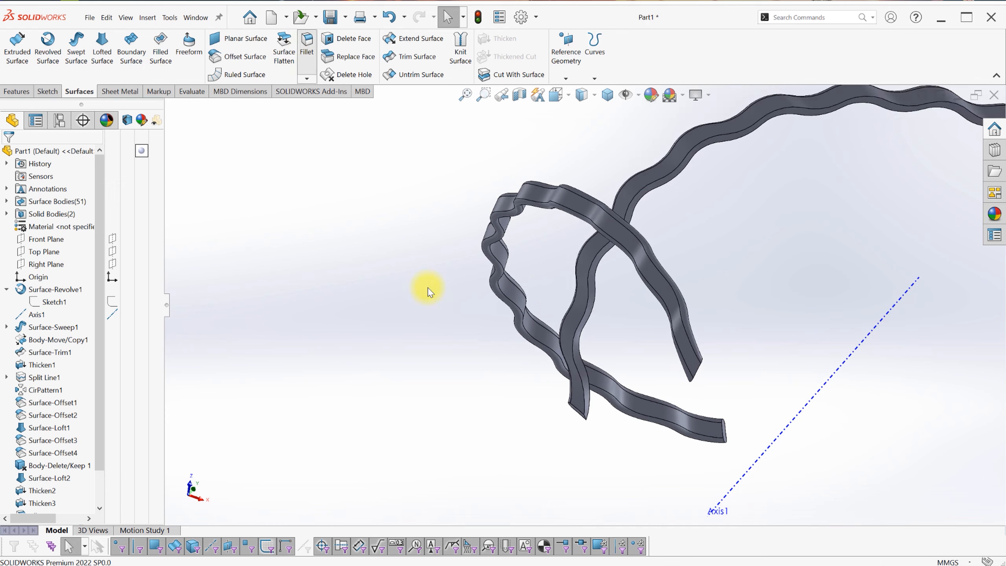
Apply a full round fillet to the crossing strip's remaining thin side.
click(575, 300)
click(72, 294)
click(589, 282)
mouse_move(589, 282)
middle_down()
mouse_move(498, 326)
mouse_move(571, 279)
middle_up()
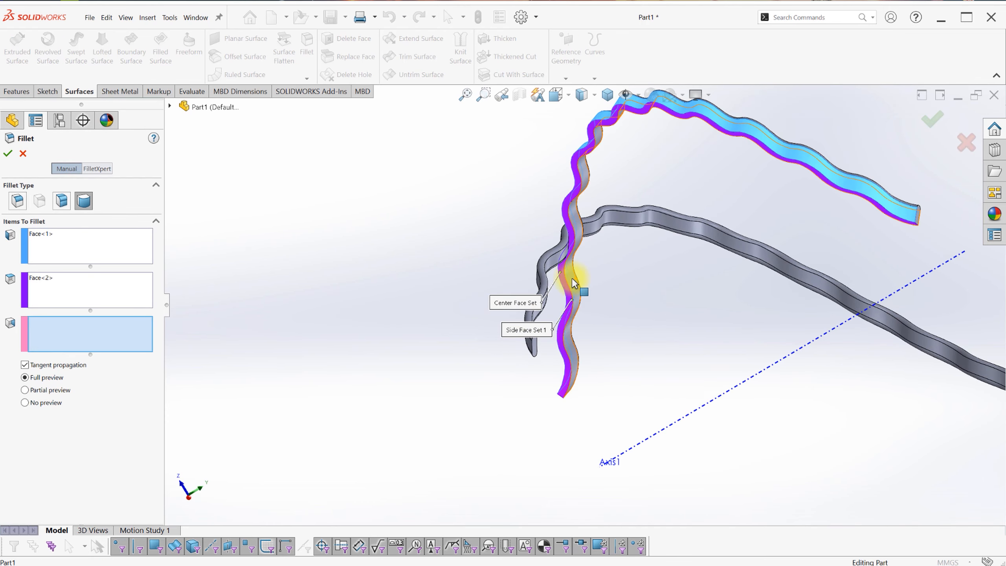
middle_drag(713, 322, 694, 330)
Sketch a 65 mm diameter circle centred on the origin on the Top Plane and close the sketch.
scroll(694, 330, up, 4)
scroll(520, 323, down, 2)
scroll(521, 323, up, 2)
middle_drag(521, 323, 543, 261)
click(48, 256)
right_drag(356, 301, 402, 305)
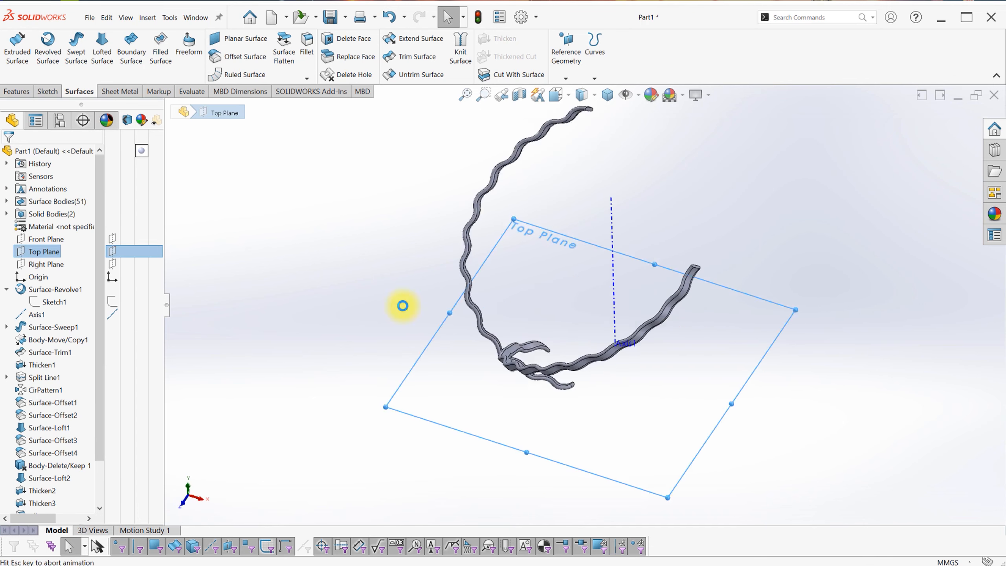
right_drag(639, 293, 696, 299)
drag(602, 278, 599, 333)
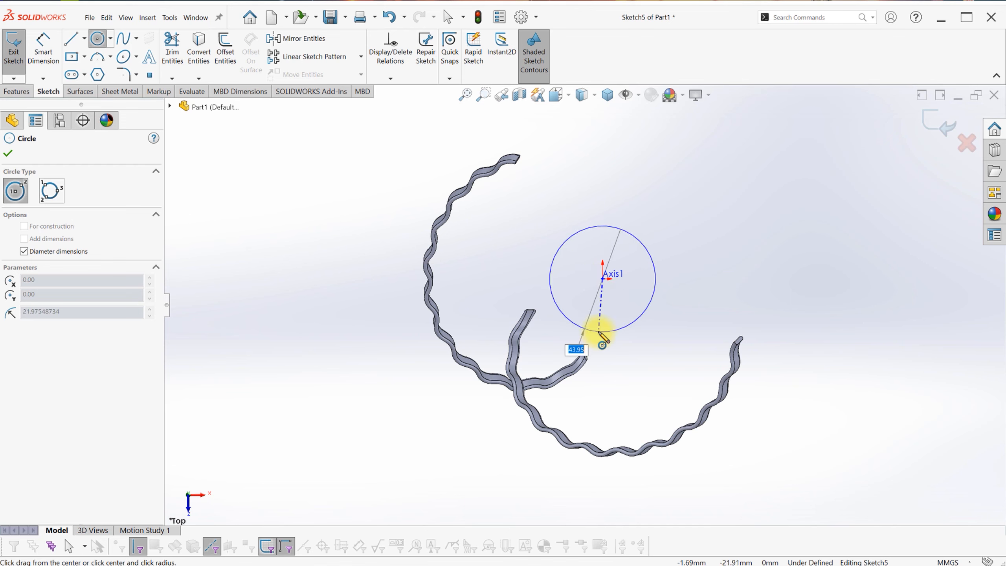
key(Escape)
click(936, 122)
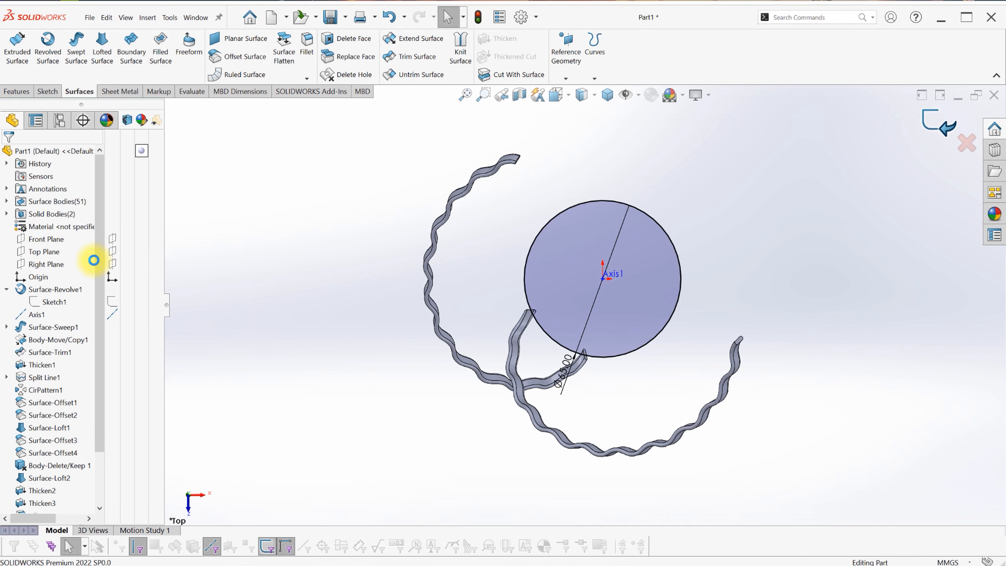
On the Right Plane, sketch a hexagon beside the bowl axis above the circle's edge and make its lower side horizontal.
click(42, 265)
click(59, 238)
scroll(671, 465, down, 2)
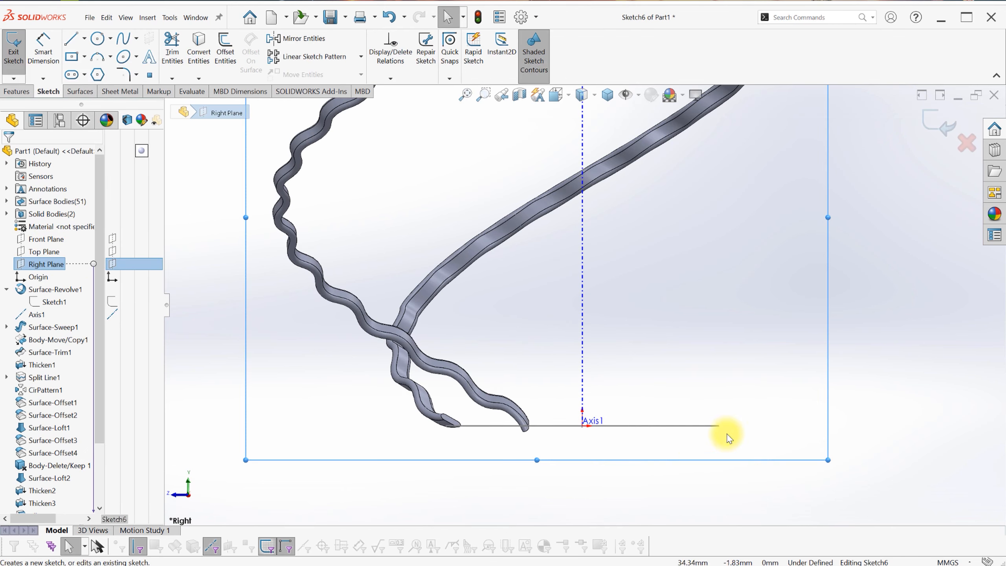
click(103, 77)
click(697, 330)
click(708, 353)
key(Escape)
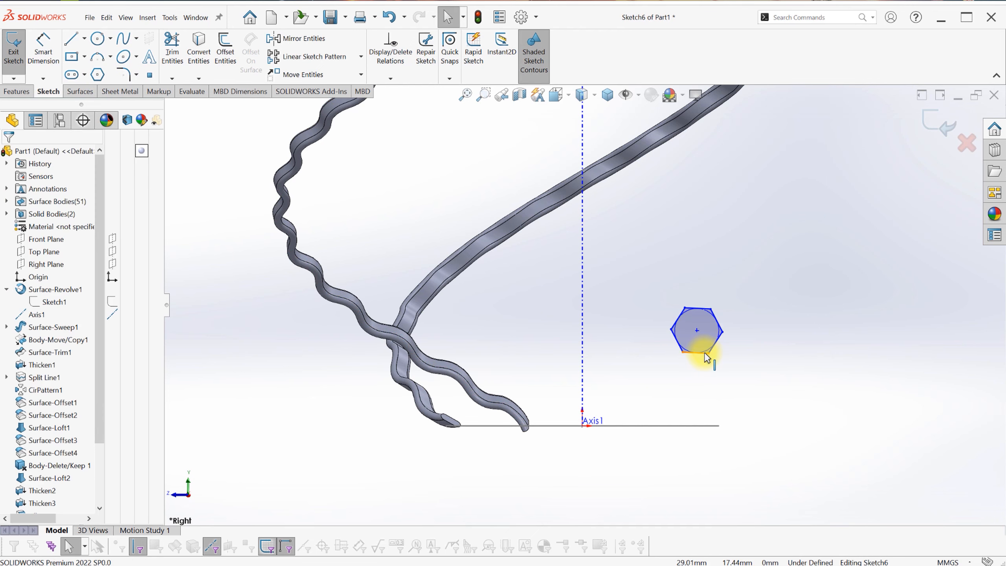
click(698, 352)
click(735, 317)
click(728, 377)
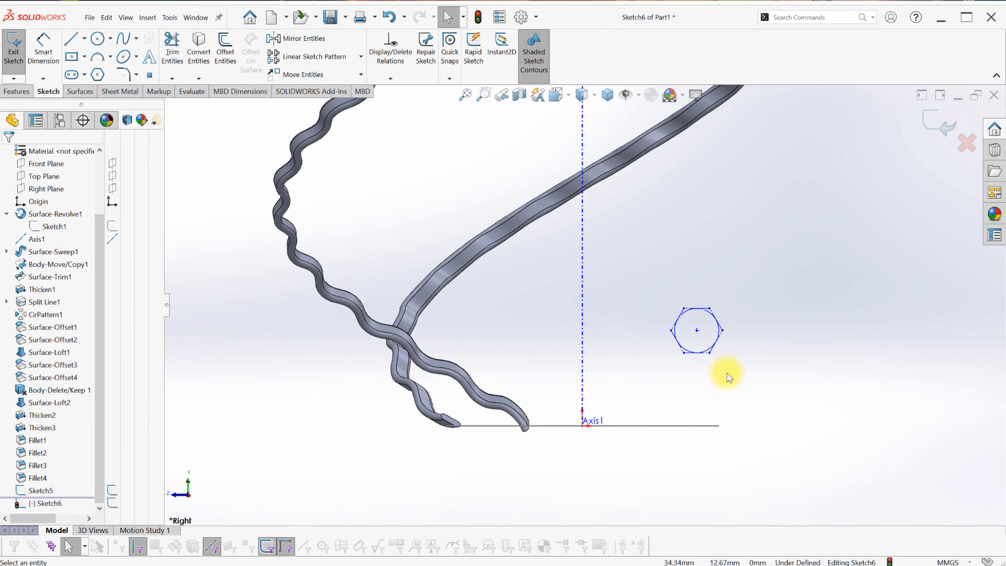
Constrain the hexagon's centre to the point where the base circle pierces the Right Plane.
click(697, 330)
ctrl+click(675, 425)
click(737, 379)
click(660, 454)
Dimension the hexagon's inscribed circle to a diameter of 5 mm.
scroll(724, 440, down, 4)
ctrl+middle_drag(652, 371, 536, 306)
key(s)
click(601, 319)
click(475, 283)
text(5)
key(Return)
Draw a circle on one upper corner of the hexagon and constrain it to pass through the top side's midpoint.
key(s)
click(588, 359)
click(550, 285)
click(565, 296)
key(Escape)
click(574, 292)
drag(564, 298, 563, 297)
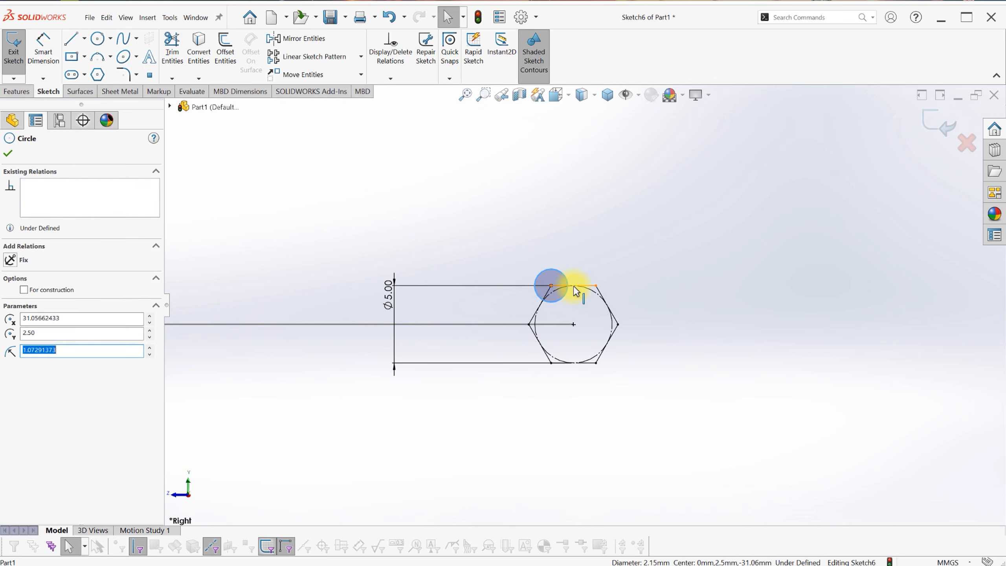
ctrl+click(572, 285)
click(614, 242)
Draw a circle centred on each of the hexagon's other five corners.
key(s)
click(621, 315)
click(595, 285)
click(602, 297)
click(618, 324)
click(606, 337)
click(596, 363)
click(617, 376)
click(551, 363)
click(558, 372)
click(529, 324)
click(546, 326)
key(Escape)
Make all six corner circles equal in size.
click(543, 333)
ctrl+click(557, 354)
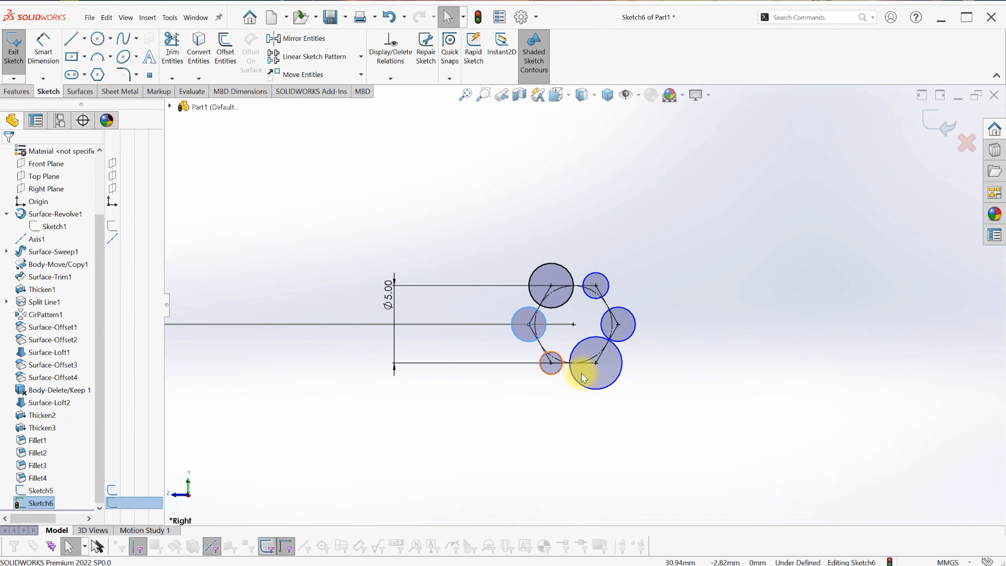
ctrl+click(580, 371)
ctrl+click(621, 340)
ctrl+click(606, 286)
ctrl+click(558, 274)
click(617, 234)
Trim the inner arcs of the six circles to leave one petal-shaped outline, and close the sketch.
key(s)
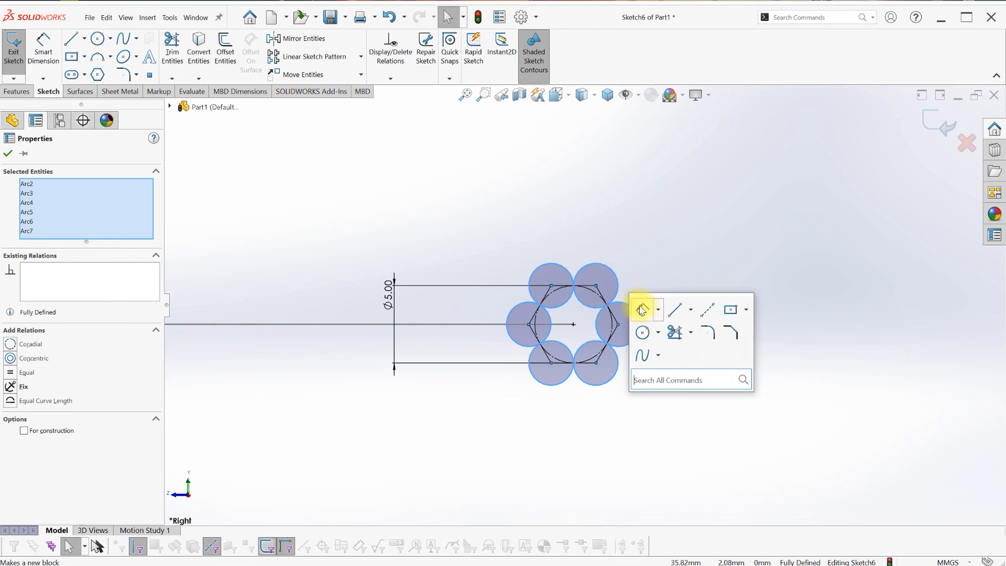
click(675, 332)
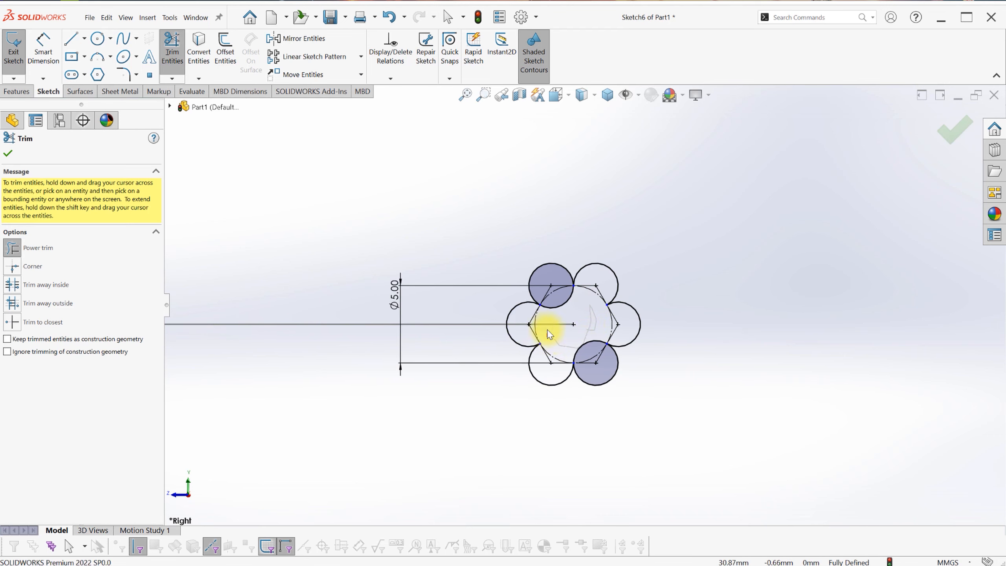
drag(556, 301, 580, 298)
click(946, 134)
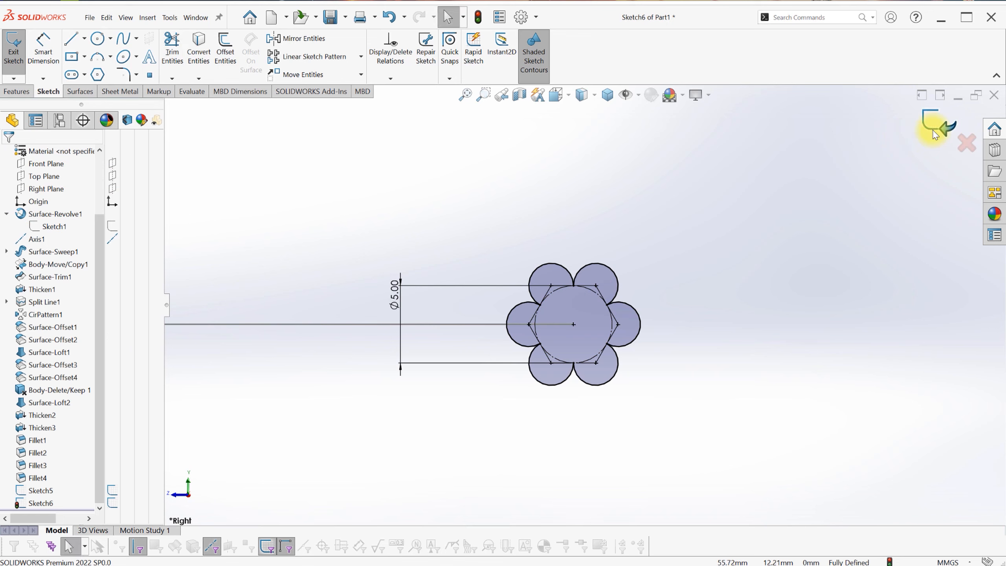
click(934, 134)
Sweep the petal-shaped profile along the base circle, following the path with a 5-revolution twist and without merging the result.
key(ctrl+7)
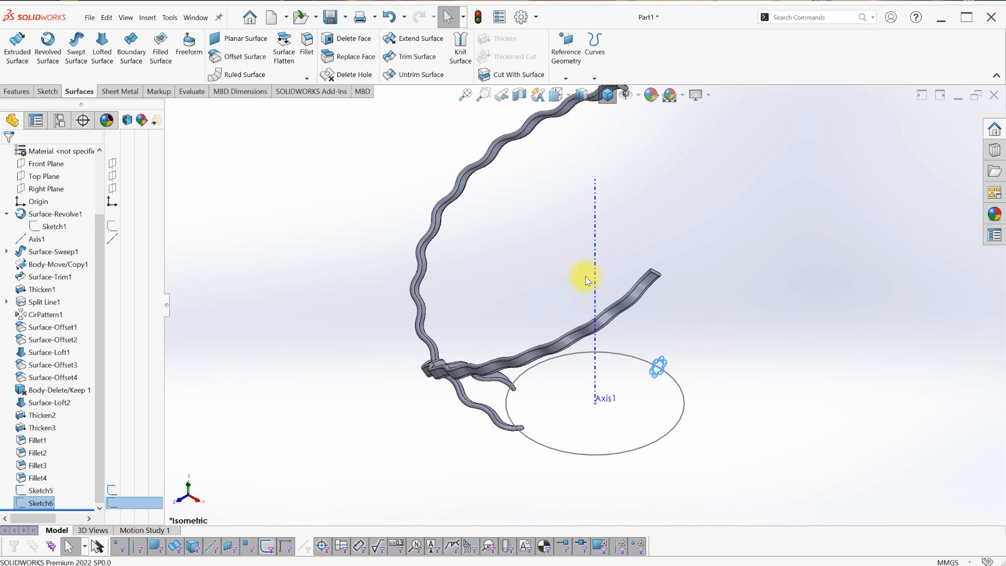
click(16, 91)
click(107, 38)
click(663, 461)
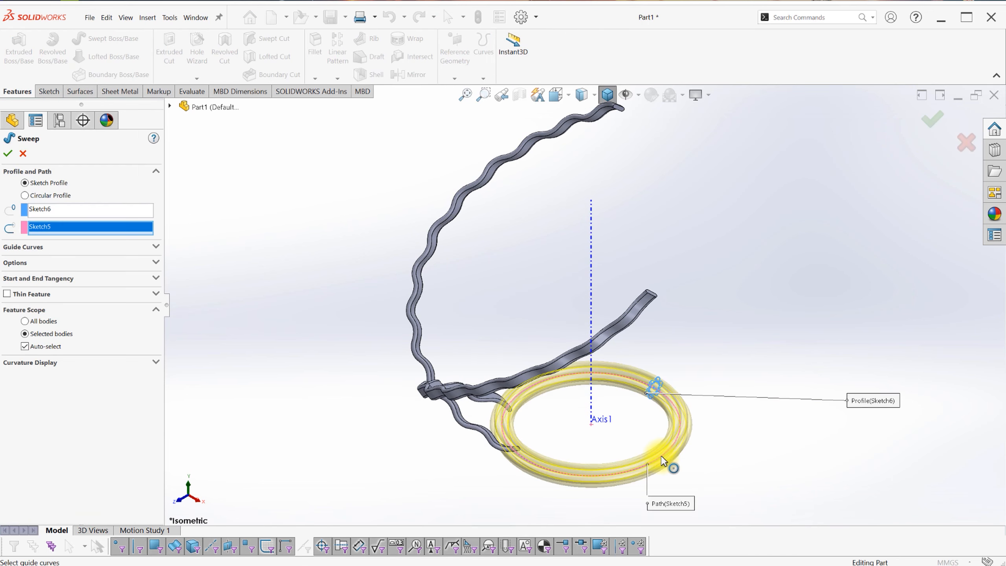
click(130, 261)
click(101, 292)
click(80, 312)
click(48, 340)
click(23, 380)
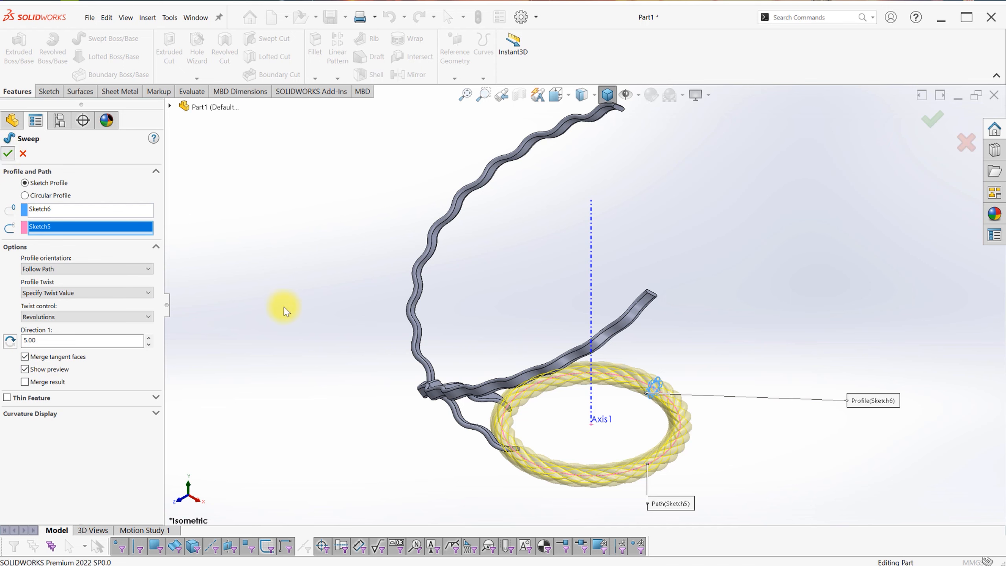
key(Return)
Create a reference plane offset upward from the Top Plane, near the upper ends of the strips.
scroll(606, 276, up, 3)
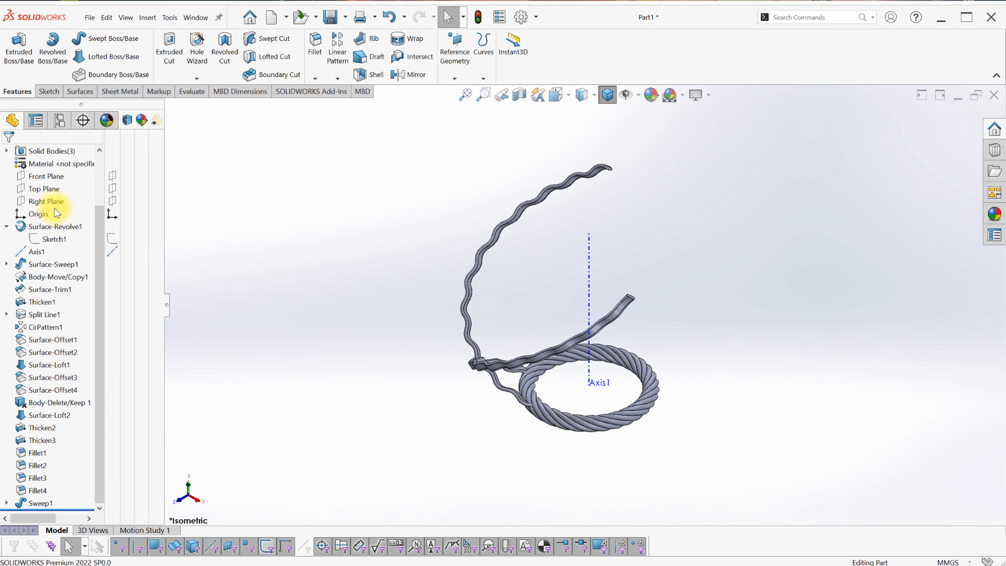
click(44, 188)
click(454, 55)
click(453, 93)
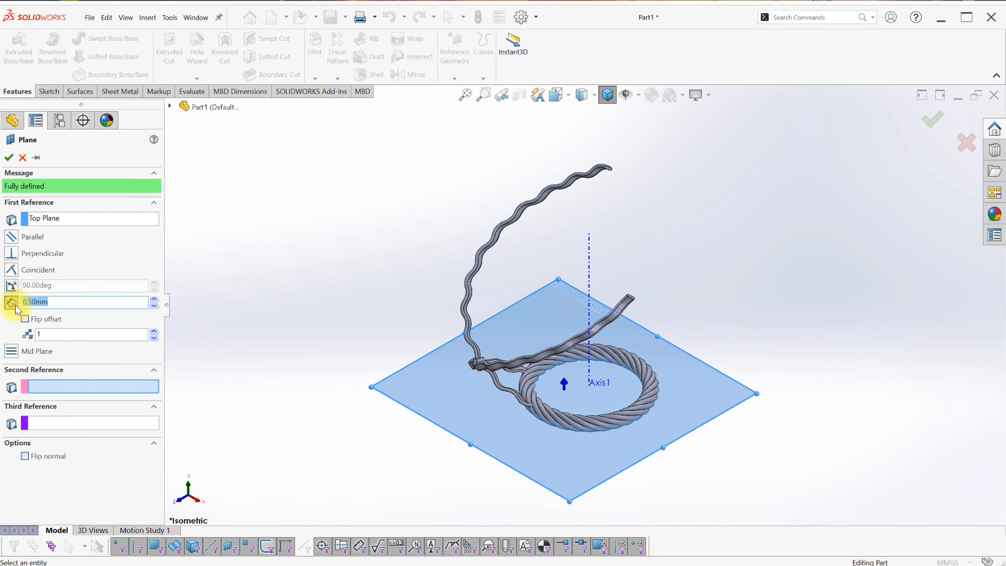
click(8, 157)
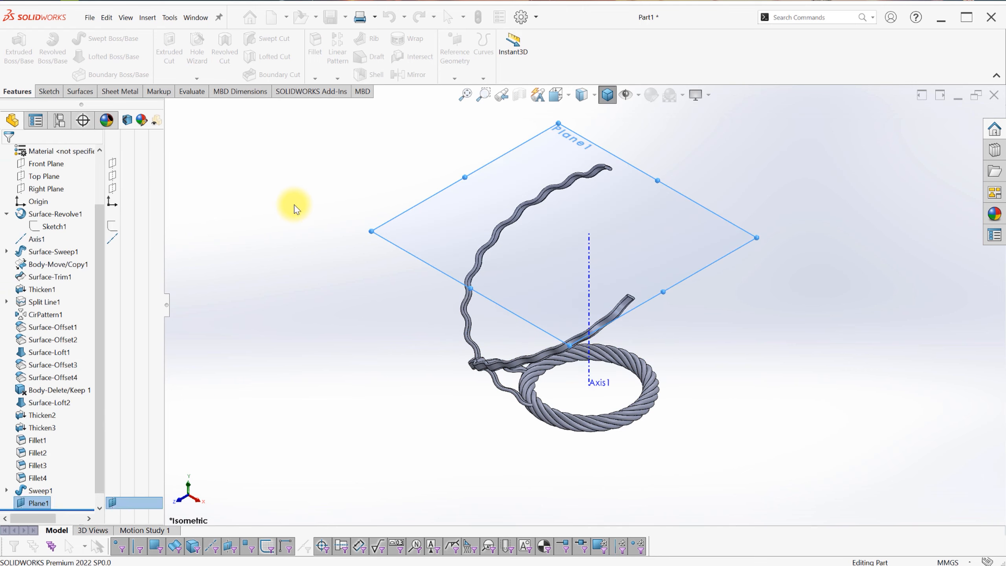
Sketch a 125 mm diameter circle centred on the origin on the upper offset plane, and close the sketch.
click(39, 504)
click(59, 473)
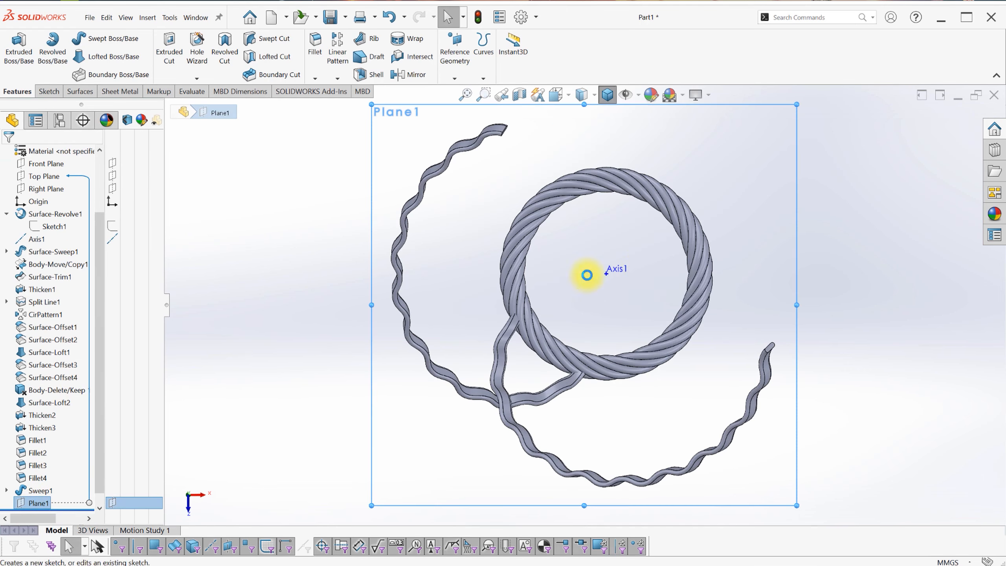
key(s)
click(660, 306)
click(606, 273)
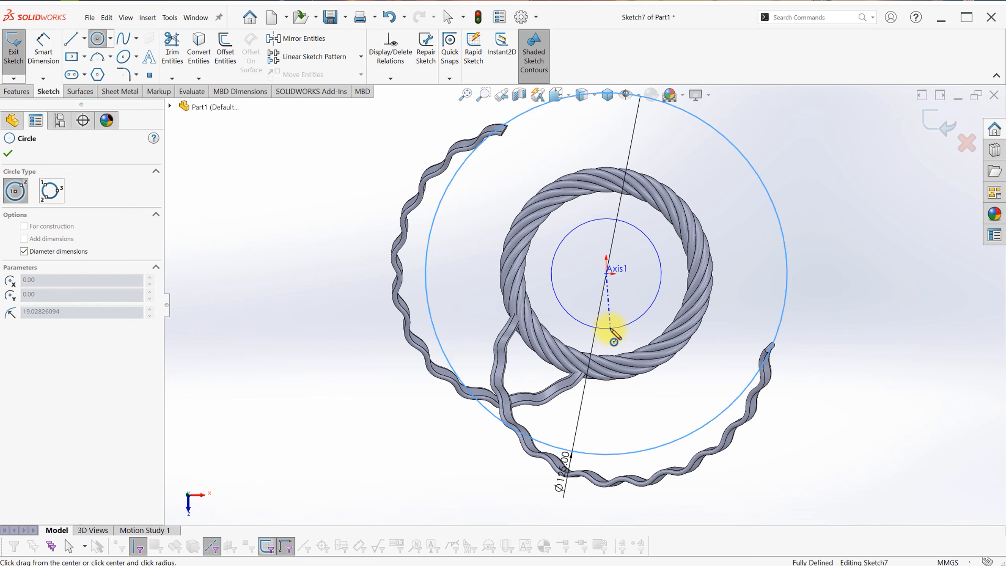
key(Return)
click(936, 124)
Start a sketch on the Right Plane and draw a hexagon near the strip's upper end, beside the rim circle.
click(47, 189)
click(68, 161)
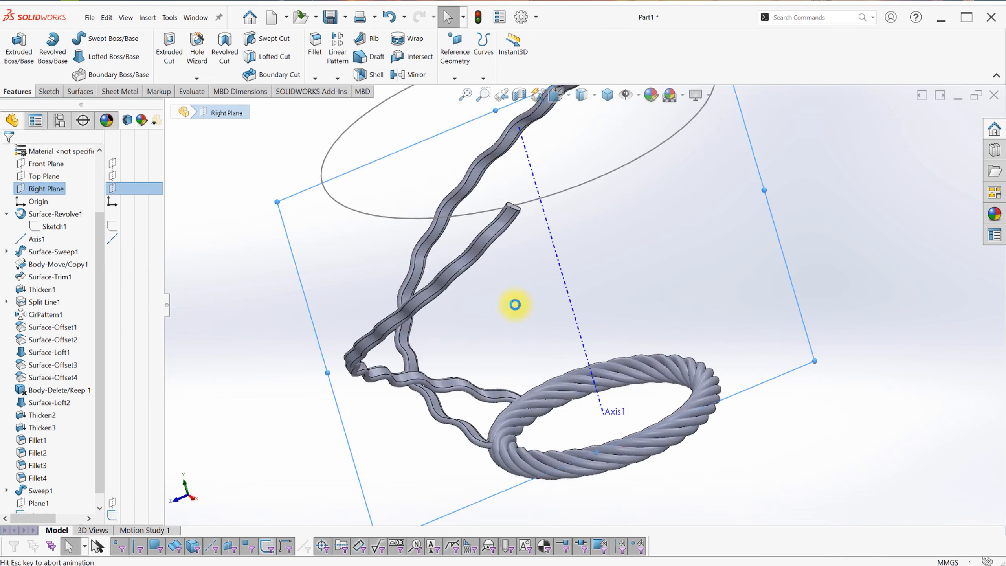
scroll(696, 191, down, 5)
key(s)
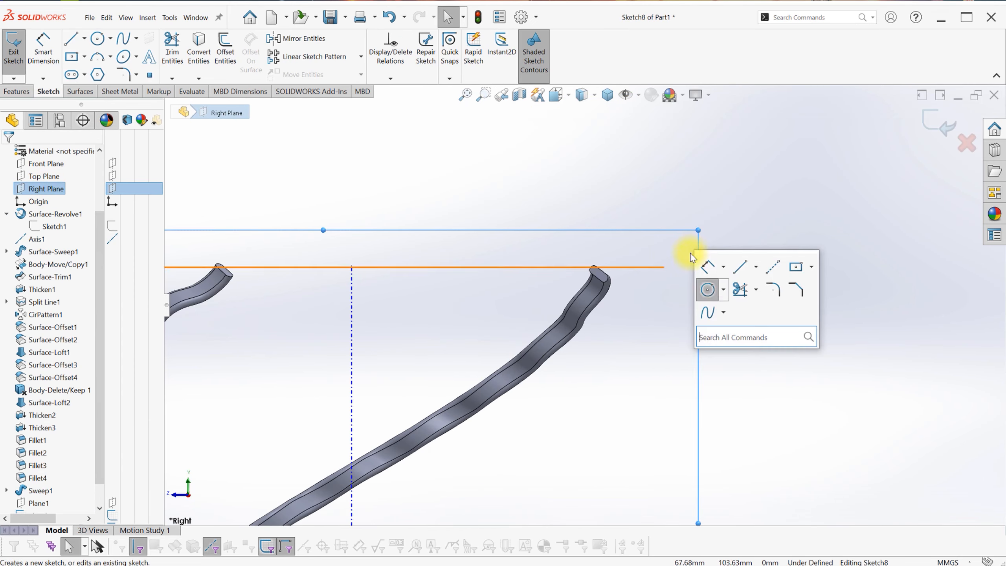
click(96, 75)
click(687, 189)
click(673, 227)
key(Escape)
click(673, 227)
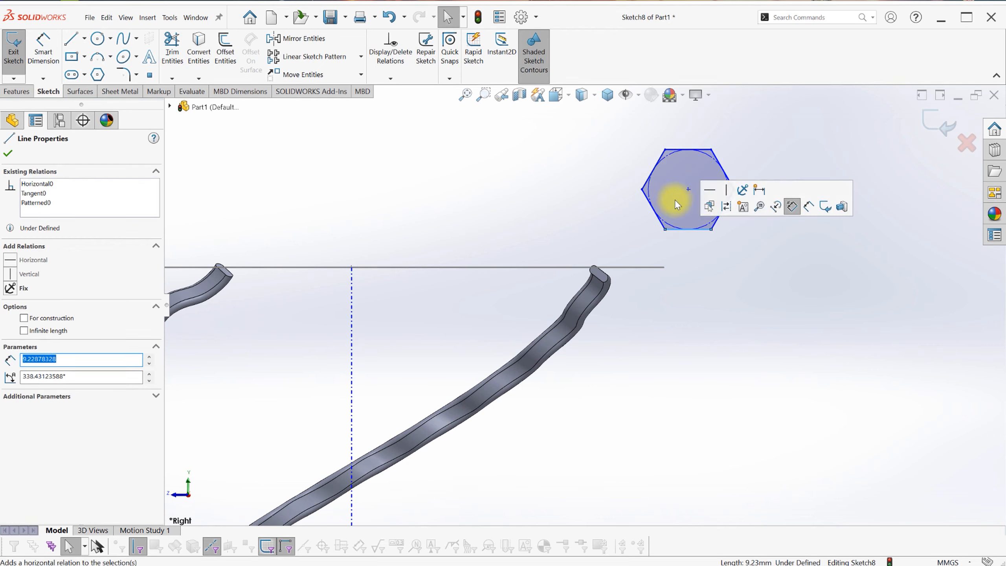
Constrain the hexagon's centre onto the rim circle and convert its six sides to construction geometry.
click(687, 189)
ctrl+click(653, 267)
click(714, 226)
click(679, 286)
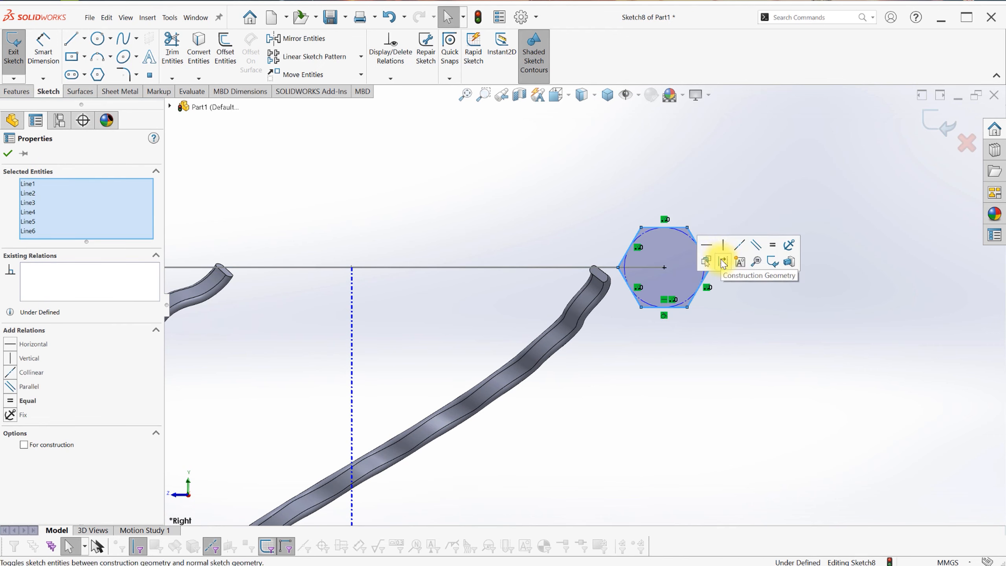
click(721, 262)
Dimension the hexagon's inscribed circle to a diameter of 5 mm.
key(s)
click(724, 310)
click(692, 295)
click(674, 333)
text(5)
key(Return)
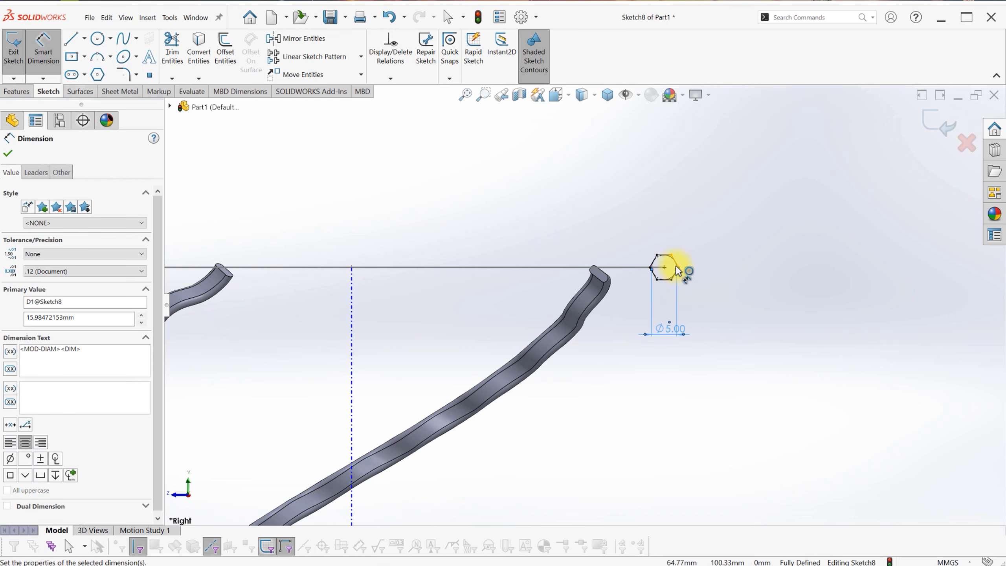
key(Escape)
Sketch a circle centred on the hexagon's upper-left corner and constrain it to pass through the midpoint of the top side.
scroll(673, 273, down, 5)
key(s)
click(711, 341)
click(585, 245)
click(595, 262)
key(Escape)
right_click(609, 245)
click(646, 224)
click(659, 222)
Sketch circles centred on the remaining five corners of the rim hexagon.
key(s)
click(707, 323)
click(638, 246)
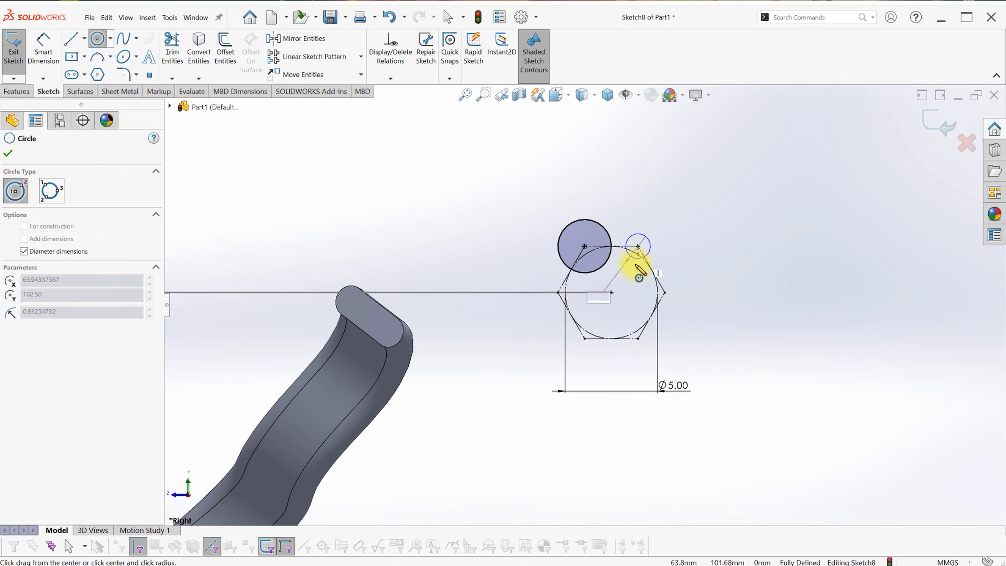
click(650, 262)
click(664, 292)
click(653, 313)
click(584, 338)
click(576, 327)
click(557, 293)
click(584, 300)
key(Escape)
Apply an equal relation to the six corner circles of the rim profile.
ctrl+click(620, 349)
ctrl+click(646, 305)
ctrl+click(654, 241)
ctrl+click(608, 234)
click(658, 194)
Trim the inner arcs of the rim profile's circles to leave a single petal-shaped outline, and close the sketch.
key(s)
click(665, 330)
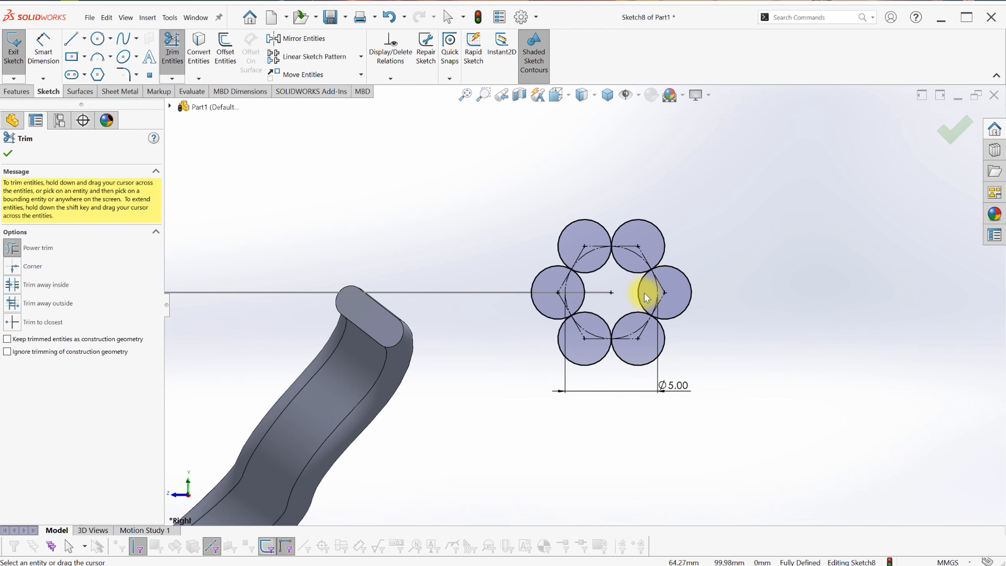
drag(593, 278, 586, 261)
click(924, 133)
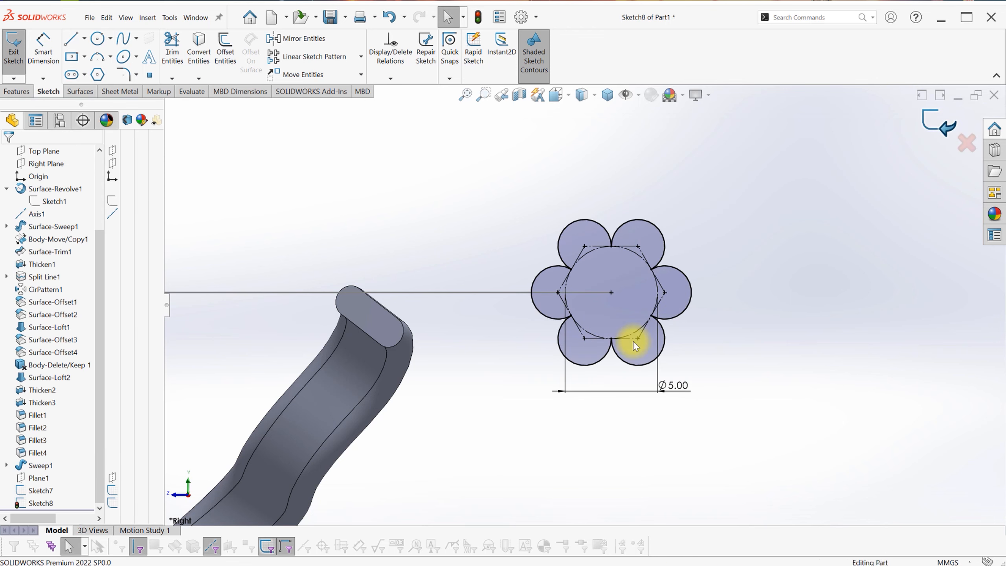
Sweep the petal-shaped rim profile along the 125 mm circle with a 5-revolution twist, following the path without merging the result.
key(ctrl+q)
scroll(633, 341, up, 6)
key(ctrl+7)
click(108, 47)
click(483, 228)
click(124, 262)
click(67, 292)
click(60, 311)
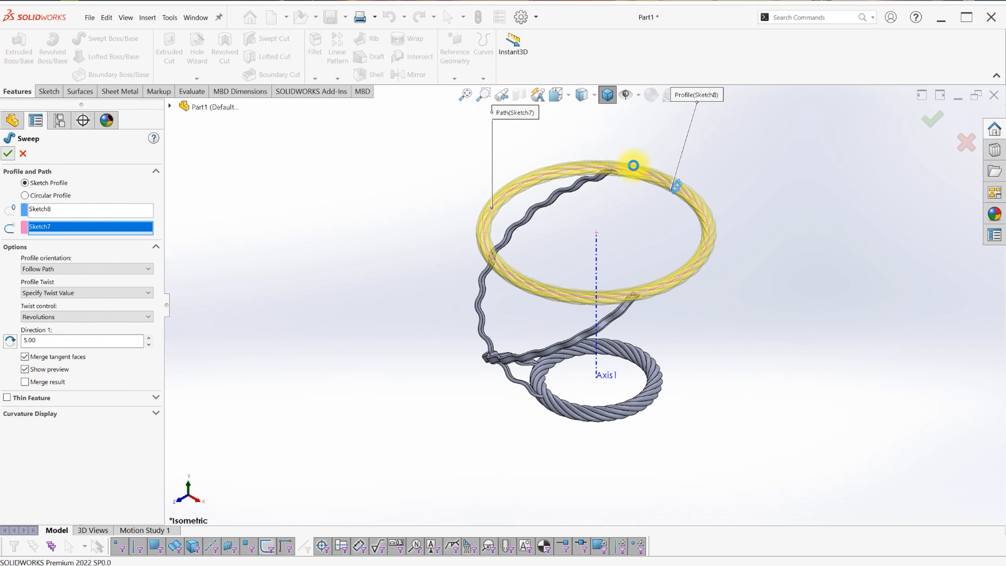
key(Return)
middle_drag(619, 218, 578, 277)
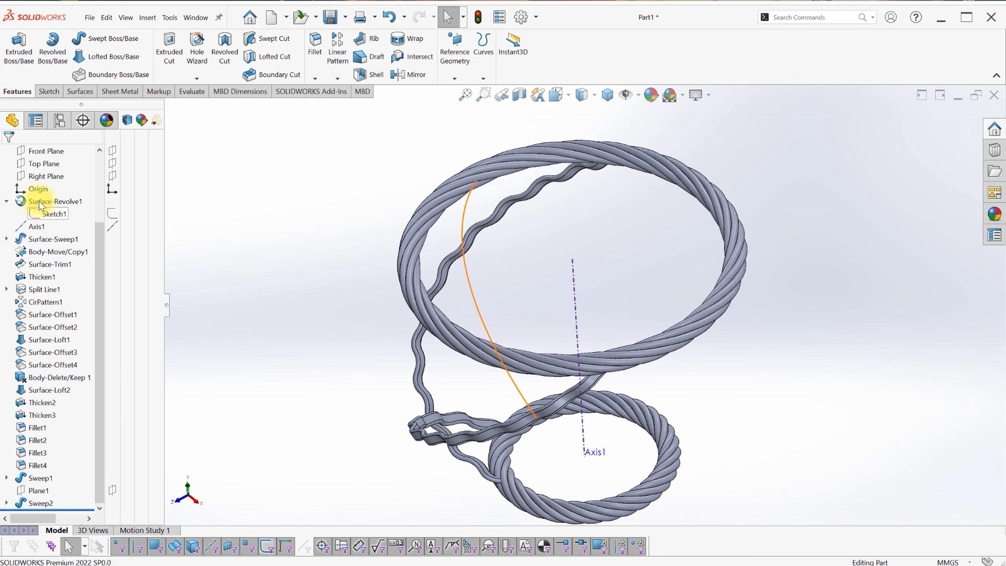
Start a sketch on the Front Plane and draw a 200 mm vertical construction line upward from the origin.
click(39, 151)
click(56, 131)
scroll(598, 178, down, 3)
key(s)
click(649, 226)
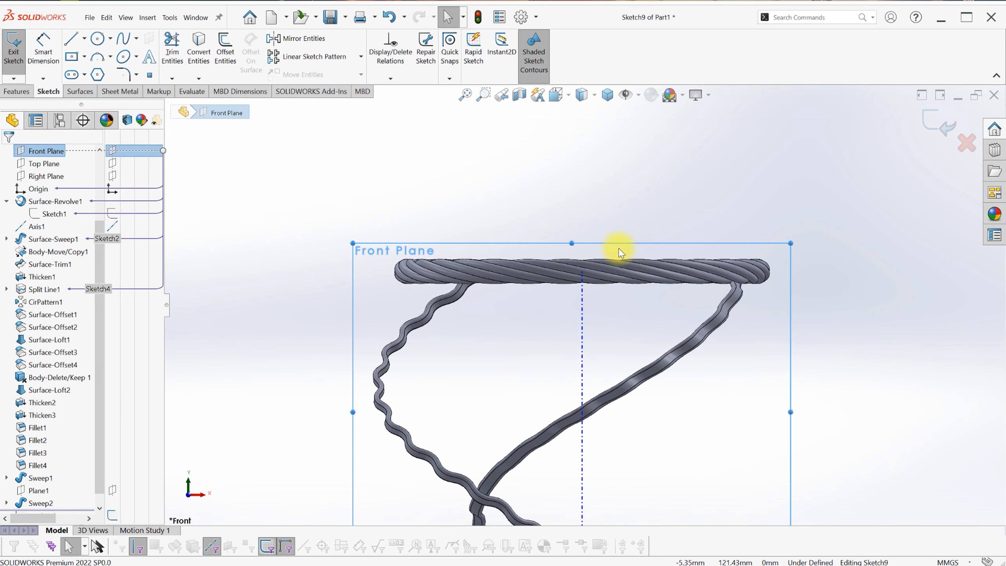
click(583, 279)
scroll(582, 303, down, 2)
click(583, 473)
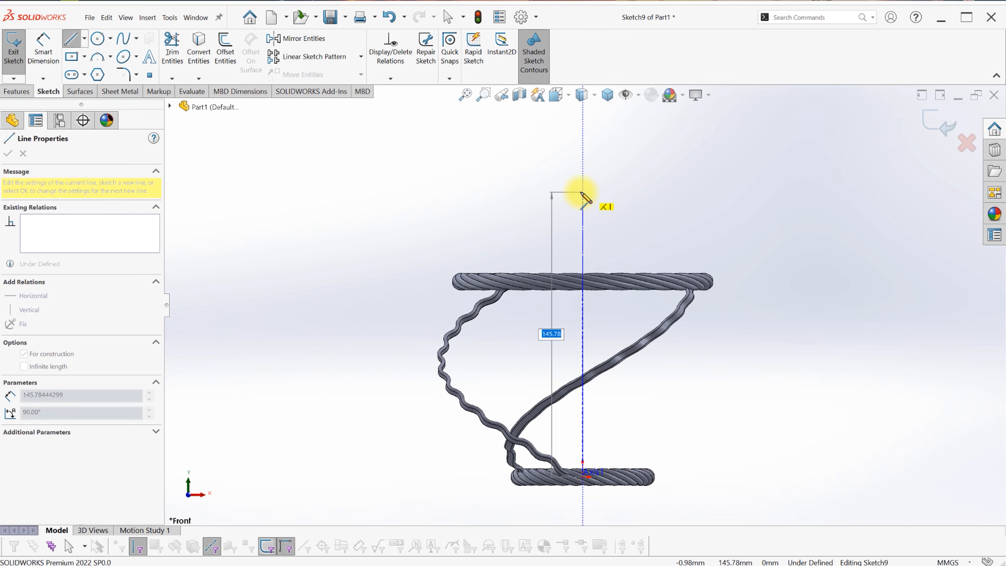
key(Return)
key(Escape)
Draw a two-point spline from the top of the construction line to the left side of the rim rope.
scroll(582, 297, up, 1)
scroll(599, 254, up, 3)
scroll(581, 194, down, 4)
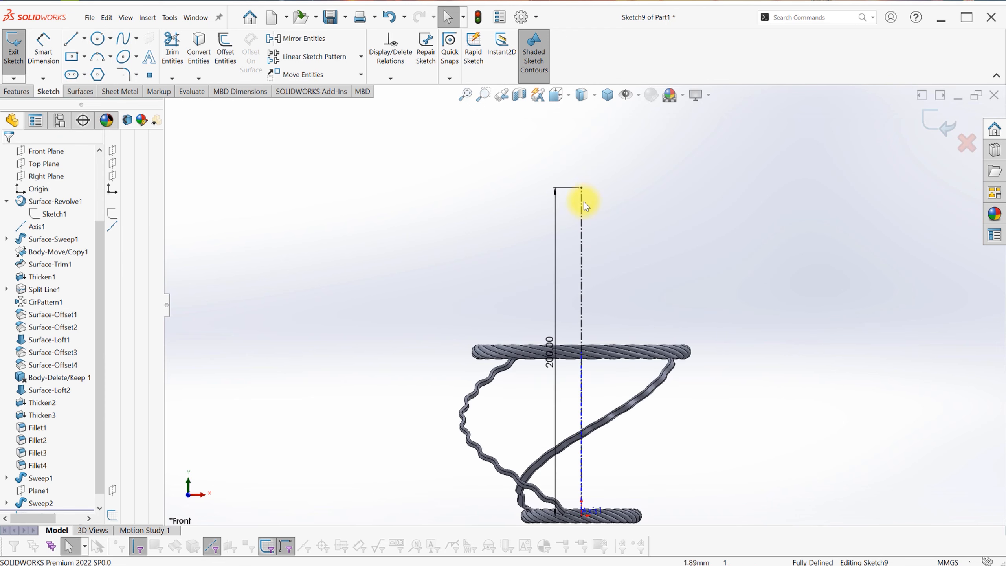
scroll(582, 198, down, 1)
scroll(590, 250, up, 1)
key(s)
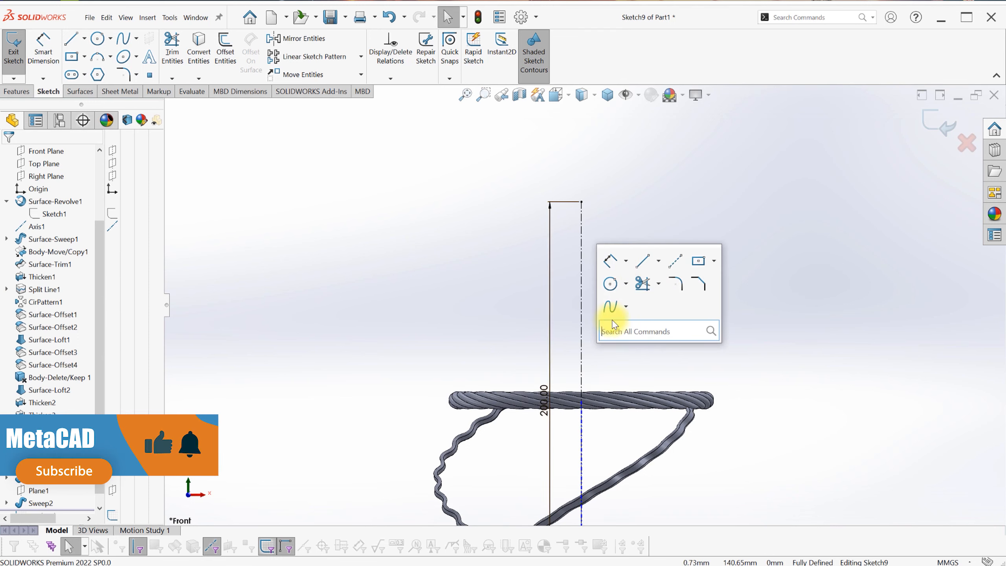
click(610, 305)
click(581, 202)
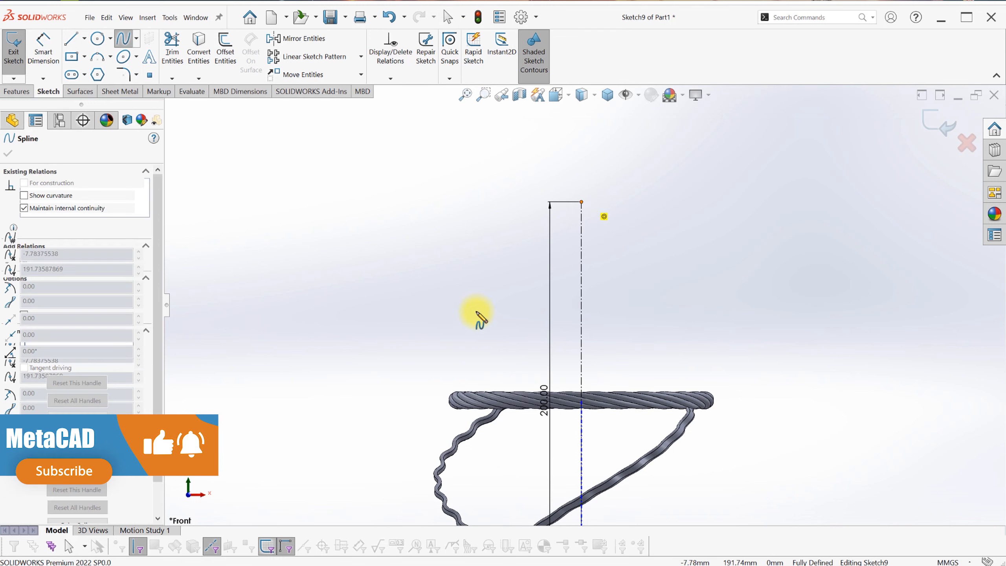
double_click(459, 400)
key(Escape)
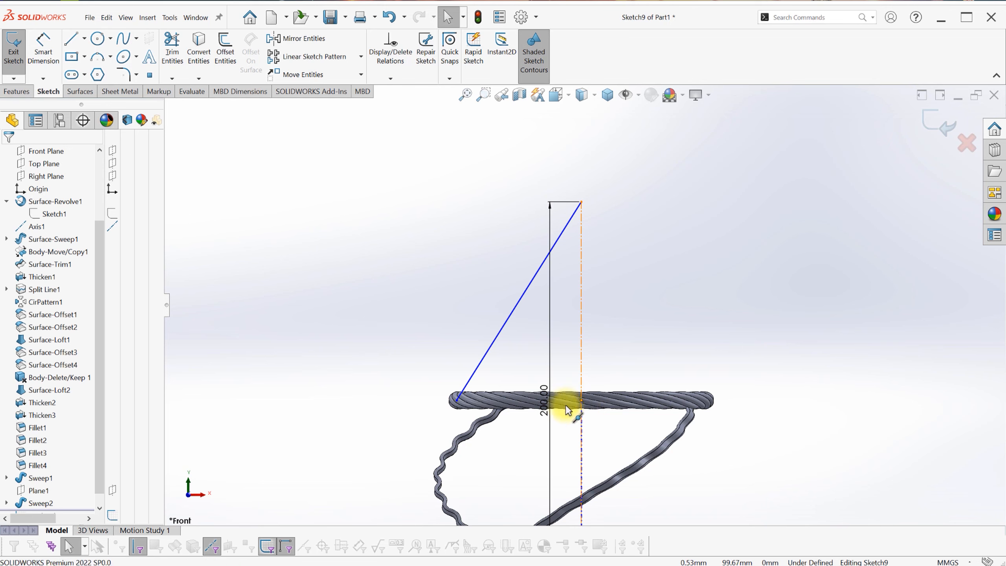
Dimension the spline's lower endpoint 62.5 mm from the vertical construction line.
click(459, 400)
key(s)
click(464, 342)
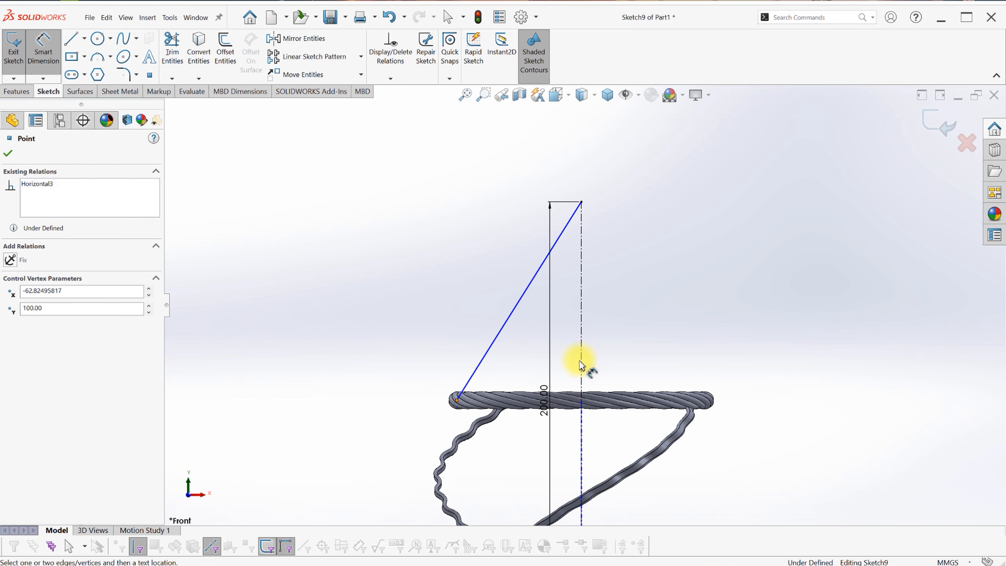
click(581, 365)
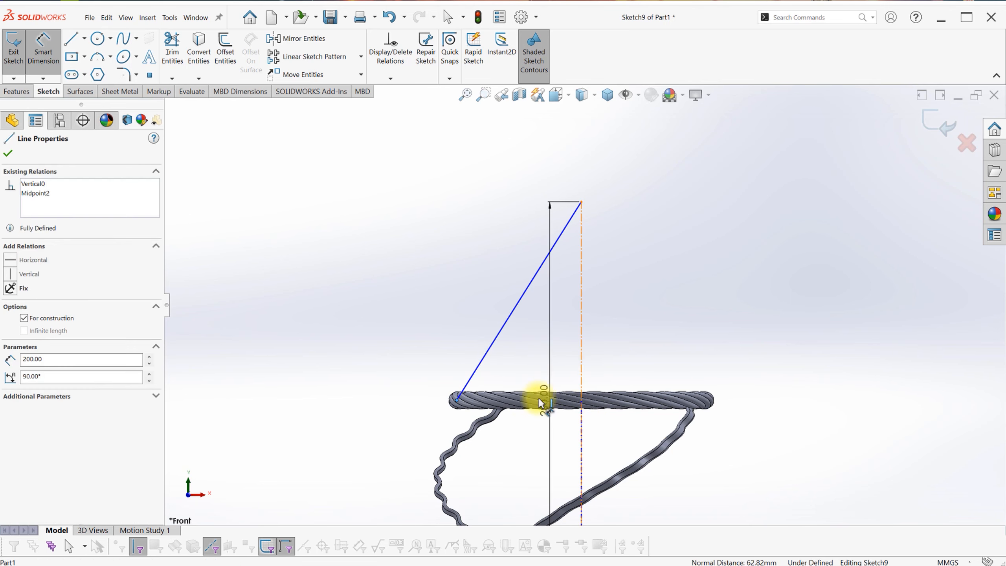
click(524, 432)
text(62.5)
key(Return)
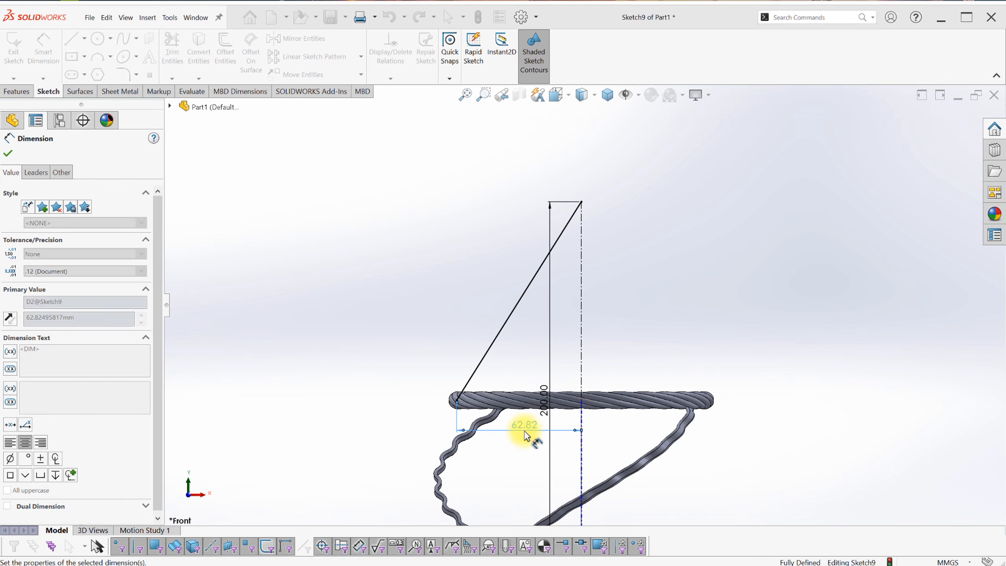
scroll(531, 370, down, 1)
key(Escape)
Bow the spline outward using its end tangent handles and make the upper handle horizontal.
click(483, 337)
drag(483, 337, 405, 337)
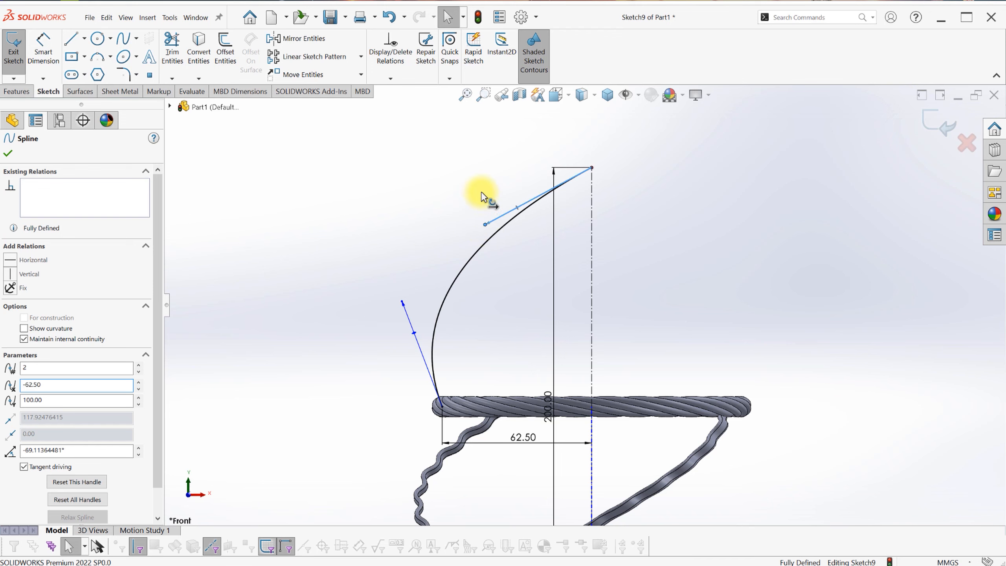
drag(482, 197, 477, 168)
click(11, 260)
Dimension the spline's tangent handles, setting the upper one to 140 and the lower one to 85.
key(s)
click(456, 205)
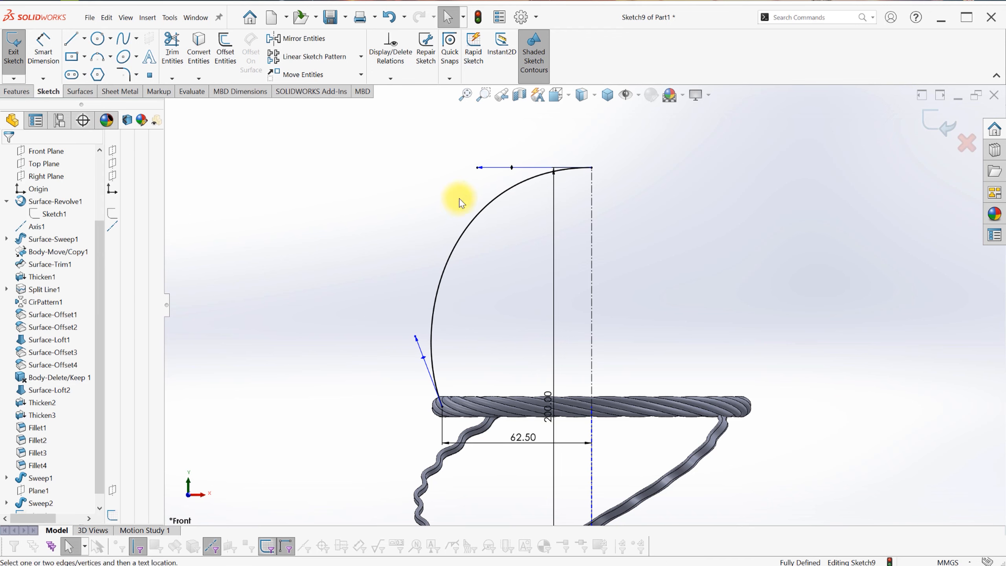
click(477, 168)
click(432, 184)
text(140)
key(Return)
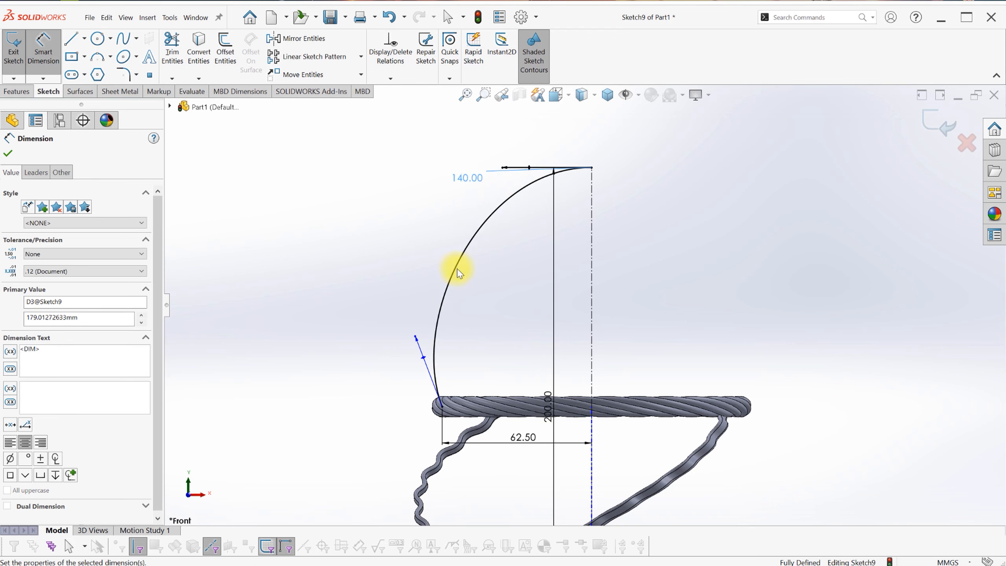
click(422, 356)
click(373, 317)
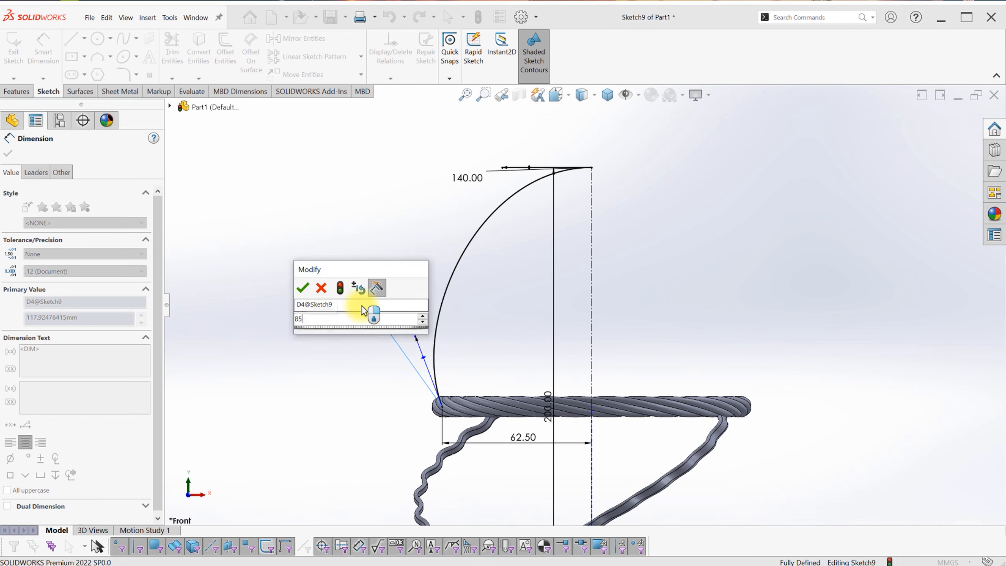
text(85)
key(Return)
Set the angle between the spline's lower tangent handle and the vertical construction line to 25°.
click(423, 359)
click(592, 358)
click(520, 340)
text(25)
key(Return)
key(Escape)
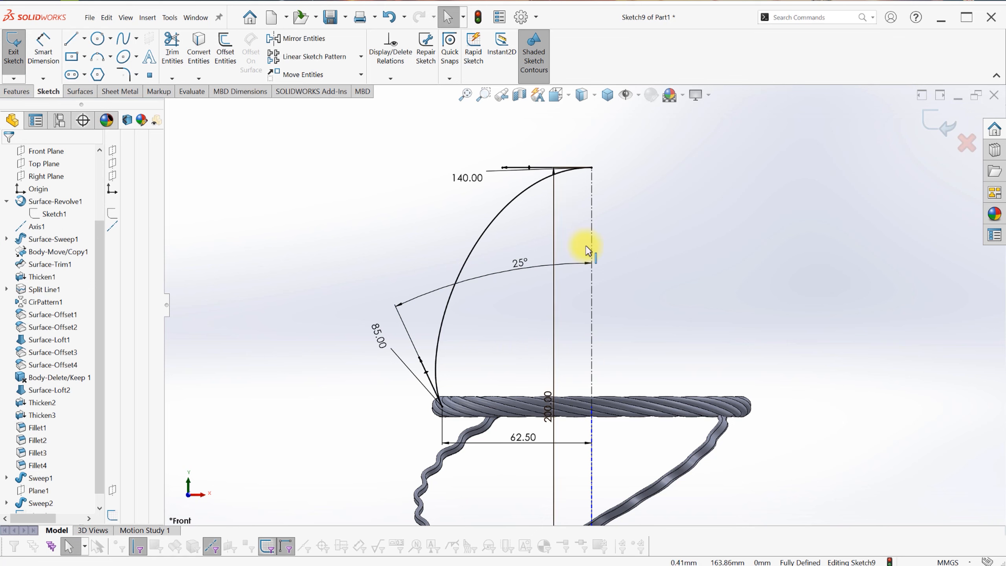
Mirror the spline about the vertical construction line to complete the handle arch, and close the sketch.
click(492, 218)
click(304, 38)
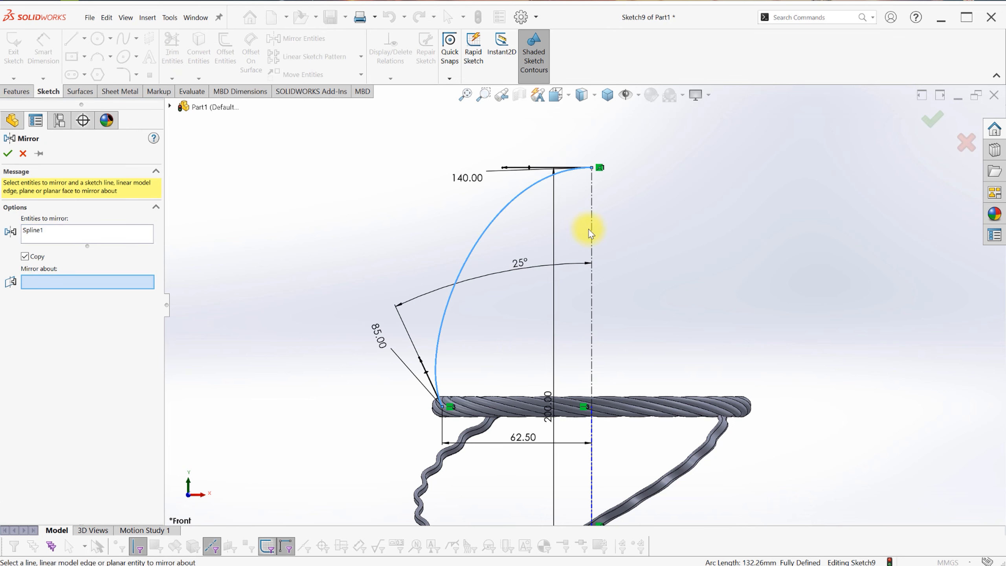
click(945, 114)
key(ctrl+7)
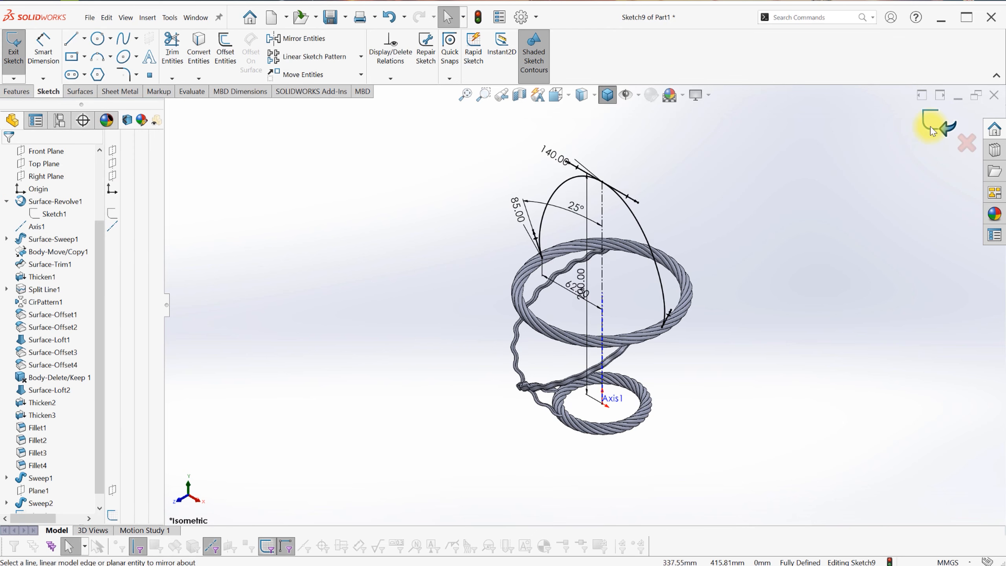
click(930, 122)
Start a sketch on the Right Plane and draw a hexagon beside the top of the arch.
mouse_move(630, 202)
middle_down()
mouse_move(631, 226)
mouse_move(605, 222)
middle_up()
click(59, 177)
click(75, 153)
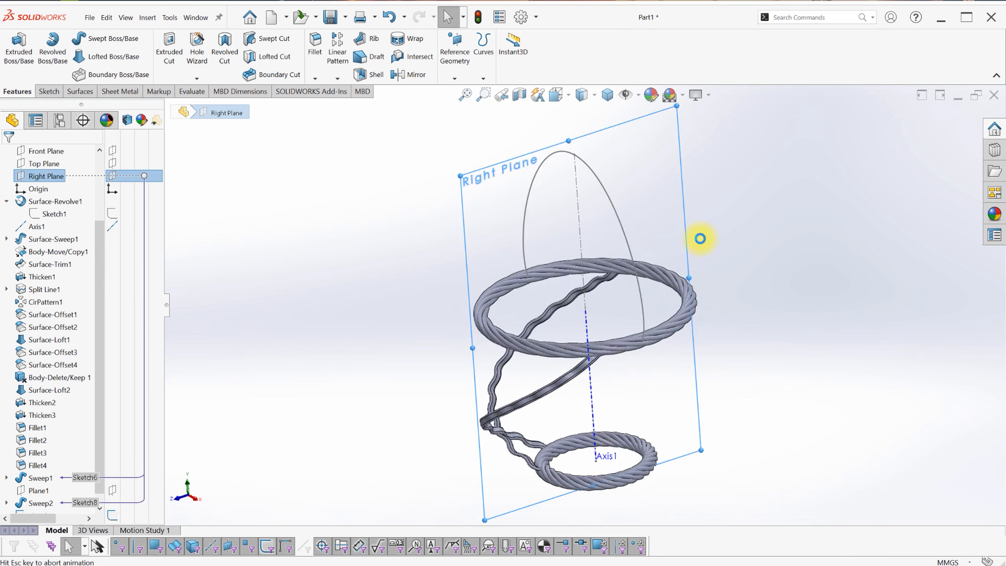
scroll(593, 178, down, 3)
click(97, 74)
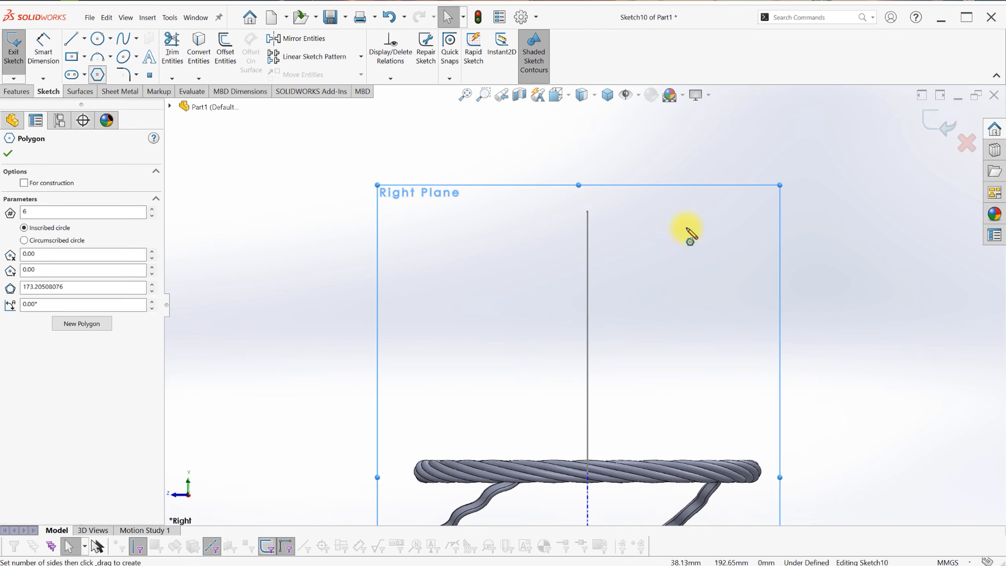
click(685, 224)
click(672, 245)
key(Escape)
Convert the hexagon's sides to construction geometry and set its inscribed circle's diameter to 4 mm.
click(687, 245)
click(712, 208)
click(703, 225)
click(734, 210)
key(ctrl+7)
key(ctrl+8)
scroll(673, 135, down, 6)
key(s)
click(662, 229)
click(663, 186)
click(697, 178)
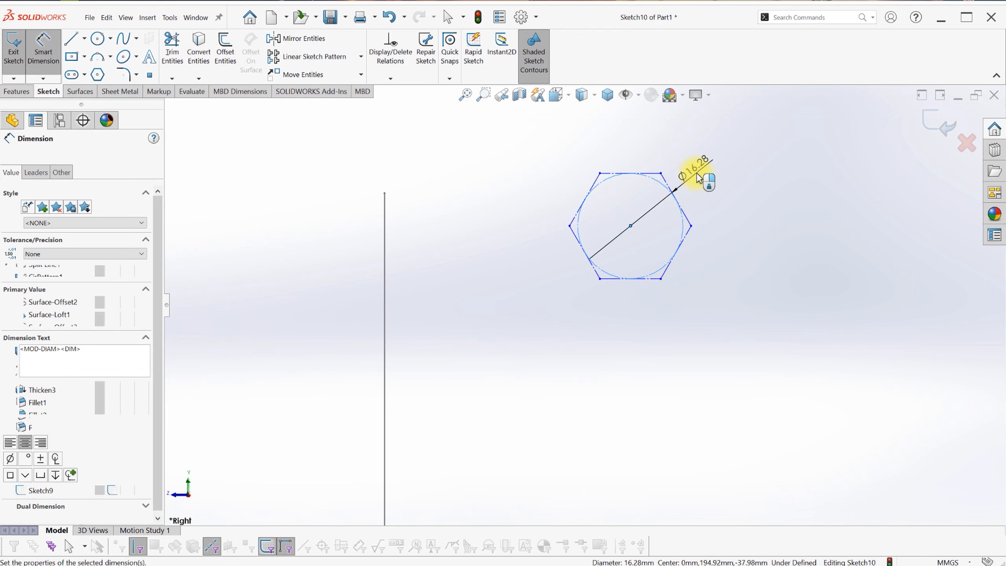
text(4)
key(Return)
key(Escape)
Make the hexagon's centre coincident with the top point of the arch.
scroll(645, 252, down, 2)
click(624, 271)
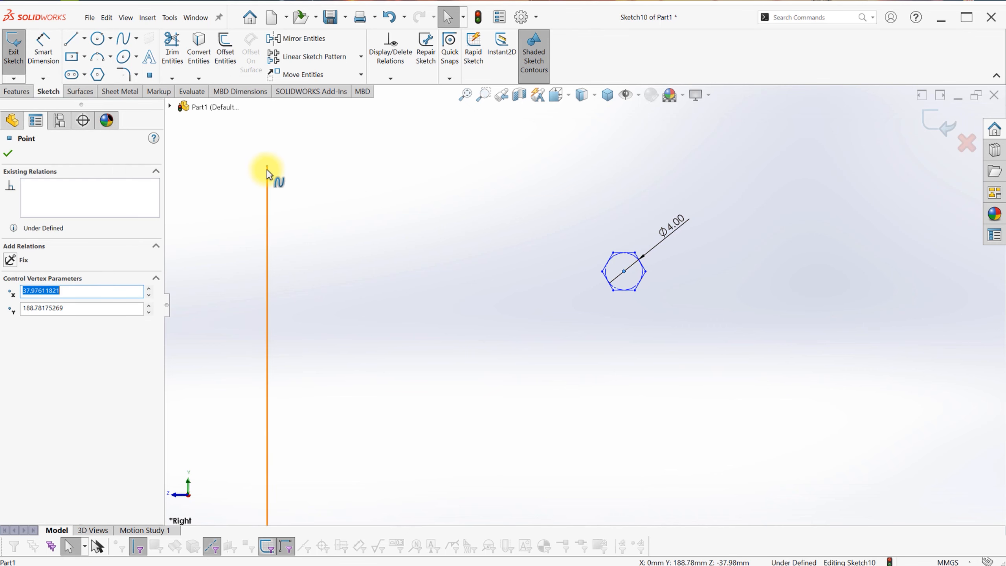
key(ctrl+7)
ctrl+click(325, 195)
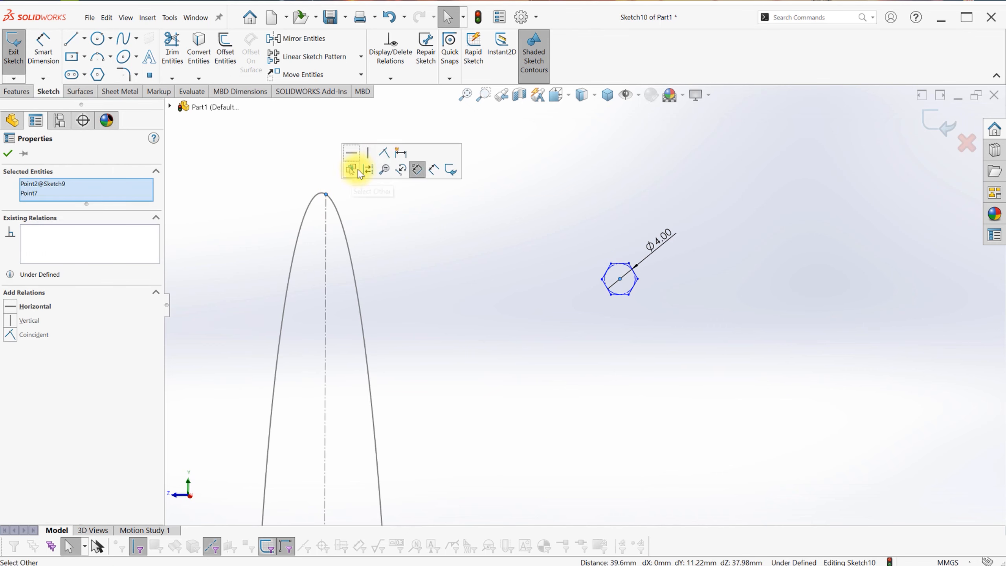
click(384, 153)
click(407, 234)
Sketch a circle centred on the upper-left corner of the hexagon at the top of the arch.
key(ctrl+8)
scroll(590, 160, down, 5)
scroll(624, 190, down, 3)
key(s)
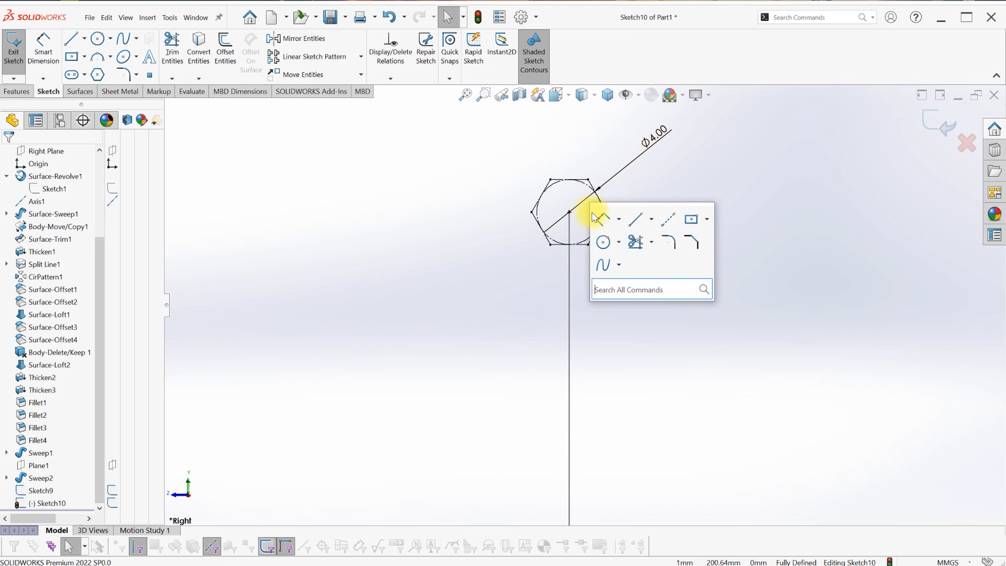
click(603, 240)
click(549, 179)
click(555, 191)
key(Escape)
scroll(565, 189, down, 3)
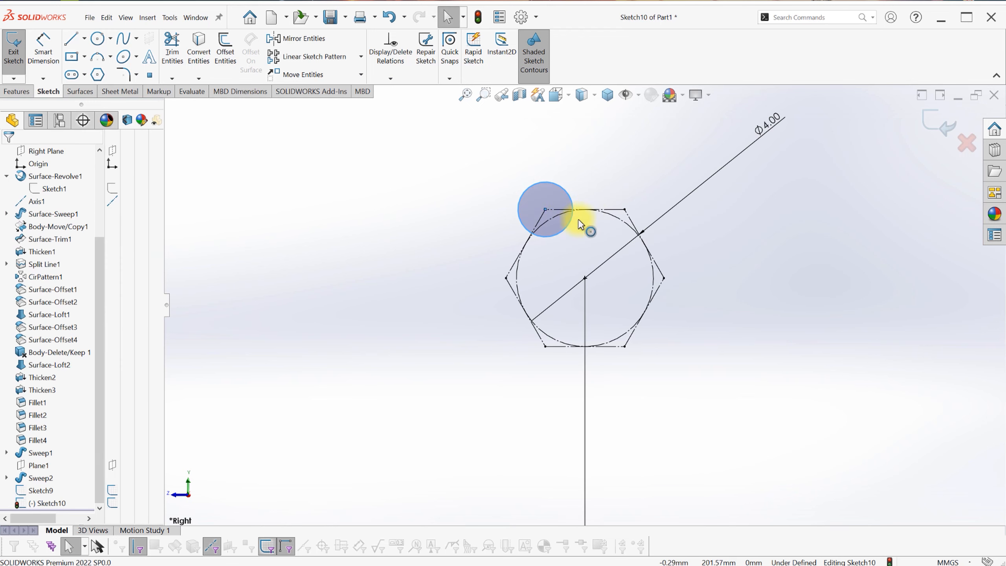
Make the circle coincident with the midpoint of the hexagon's top side and sketch another circle centred on the upper-right corner.
ctrl+click(585, 208)
click(626, 167)
key(s)
click(646, 244)
click(625, 209)
click(681, 314)
key(Escape)
Sketch circles centred on the four remaining corners of the hexagon.
key(s)
click(682, 319)
click(663, 278)
click(654, 296)
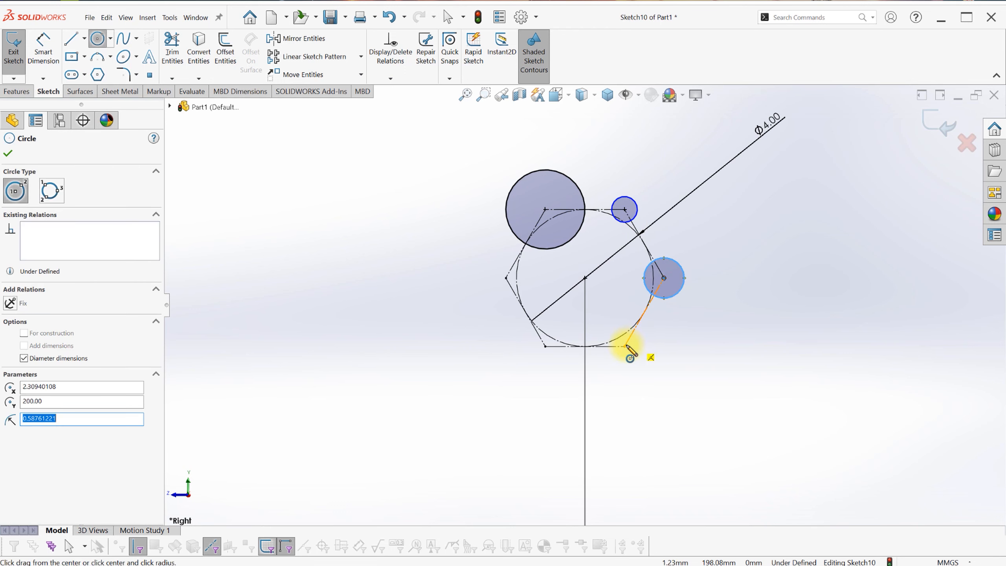
click(545, 347)
click(536, 333)
click(506, 278)
click(497, 298)
key(Escape)
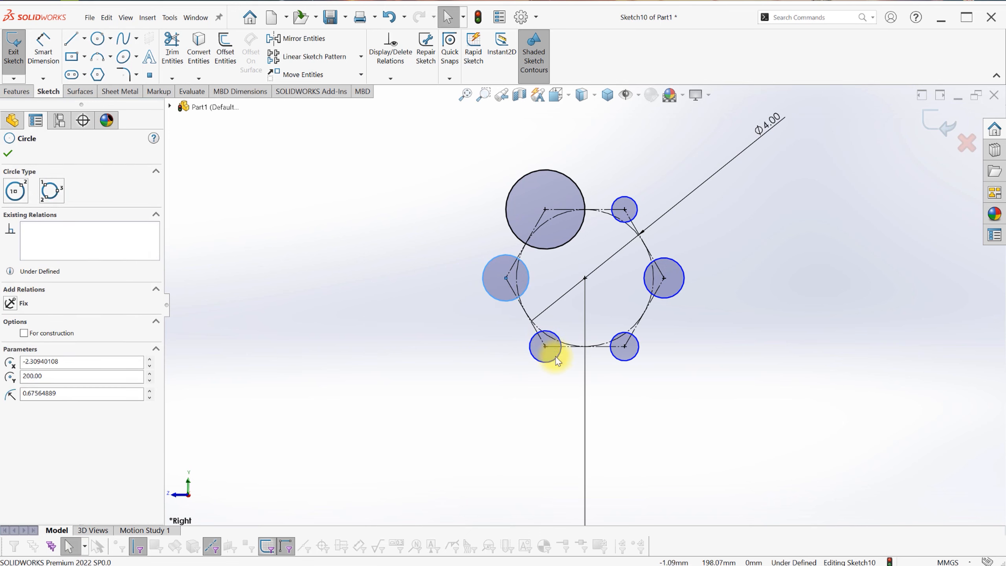
Make all six circles around the hexagon equal in size.
ctrl+click(559, 351)
ctrl+click(636, 354)
ctrl+click(682, 284)
ctrl+click(612, 208)
ctrl+click(584, 201)
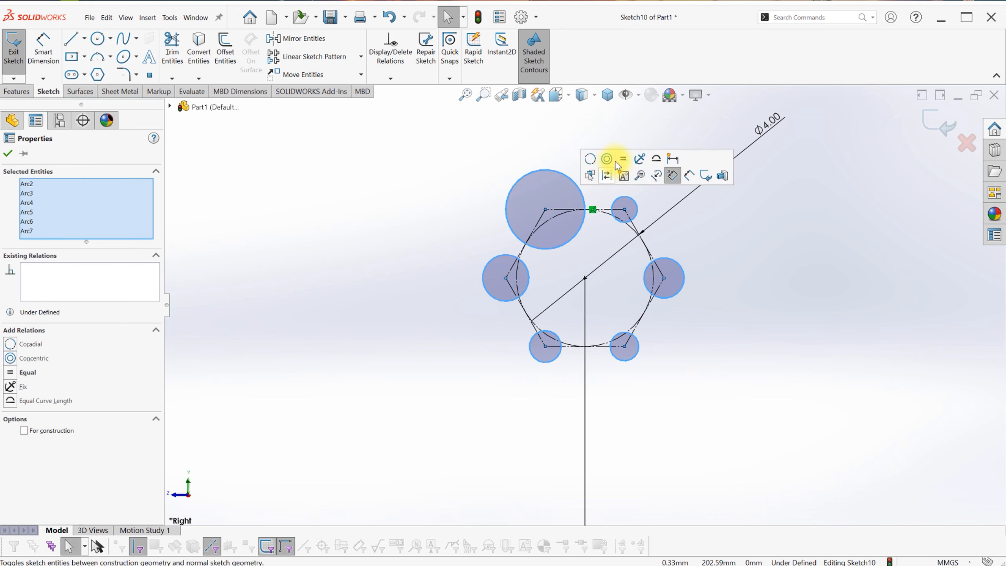
click(623, 161)
Trim away the inner arcs of all six circles to leave a flower-shaped outline, and close the sketch.
key(s)
click(638, 337)
mouse_move(610, 287)
mouse_down()
mouse_move(610, 249)
mouse_move(565, 246)
mouse_up()
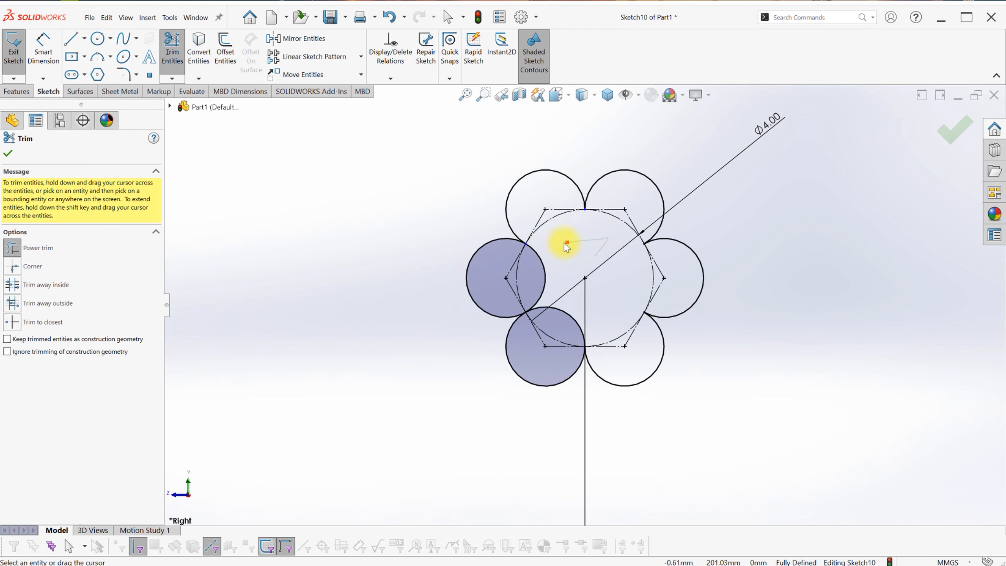
click(938, 136)
Sweep the flower-shaped profile along the arch in both directions with a twist of 2.5 revolutions each way, reversing the second direction's twist.
key(ctrl+7)
scroll(614, 200, down, 3)
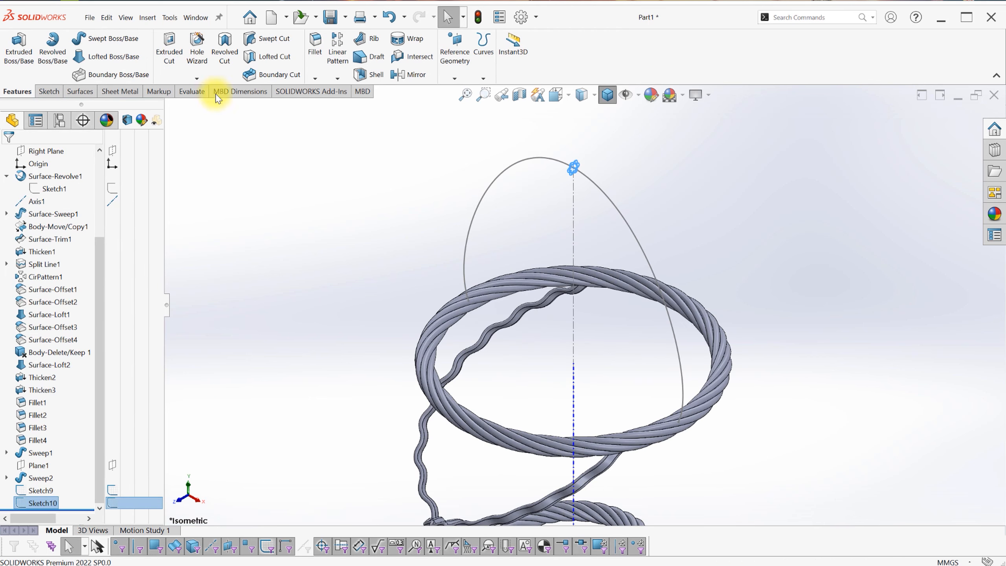
click(570, 170)
click(55, 245)
click(55, 264)
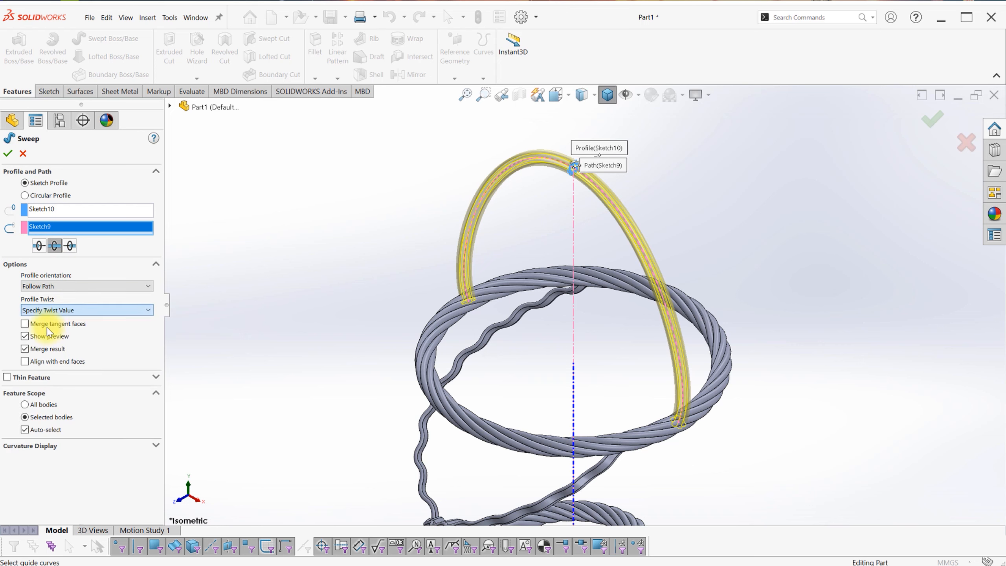
click(48, 334)
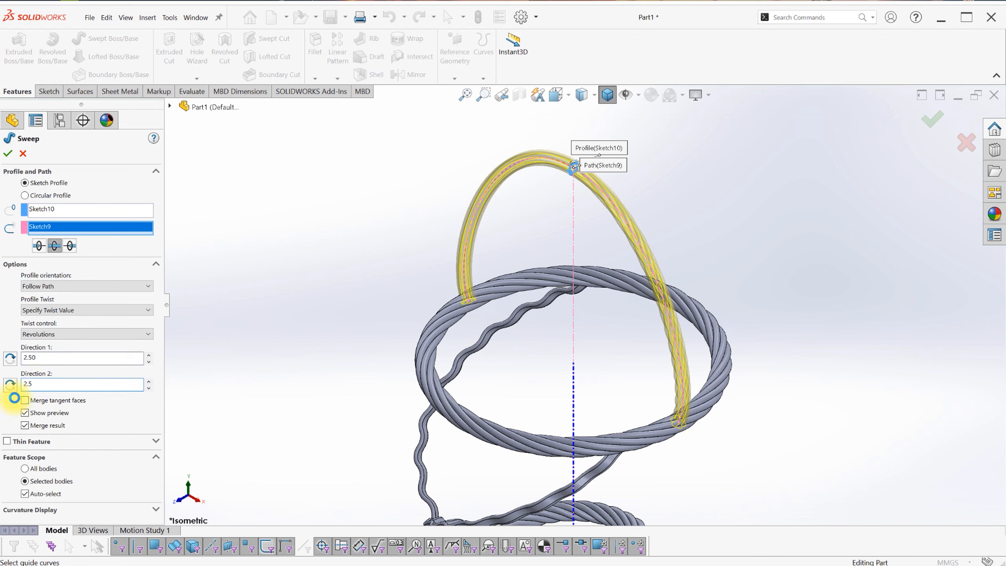
middle_drag(537, 217, 554, 226)
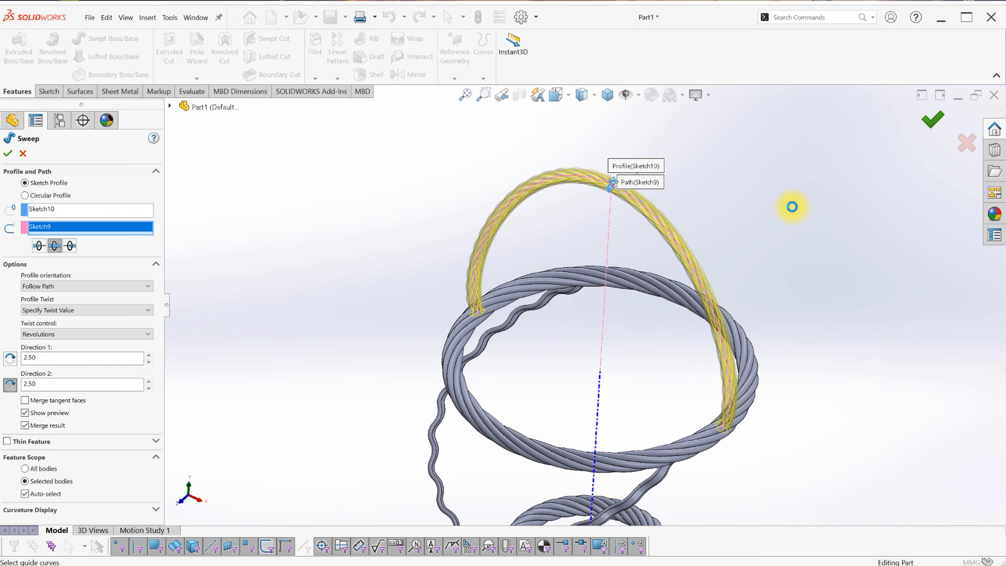
scroll(590, 309, up, 3)
scroll(596, 313, down, 2)
middle_drag(605, 369, 614, 329)
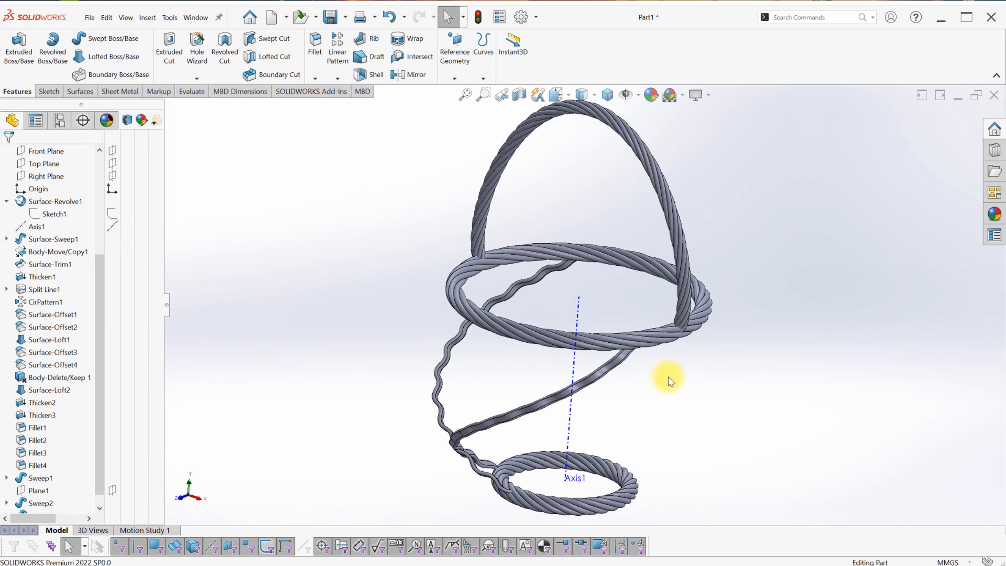
Apply the varnished yellow birch wood appearance to the whole part.
click(889, 131)
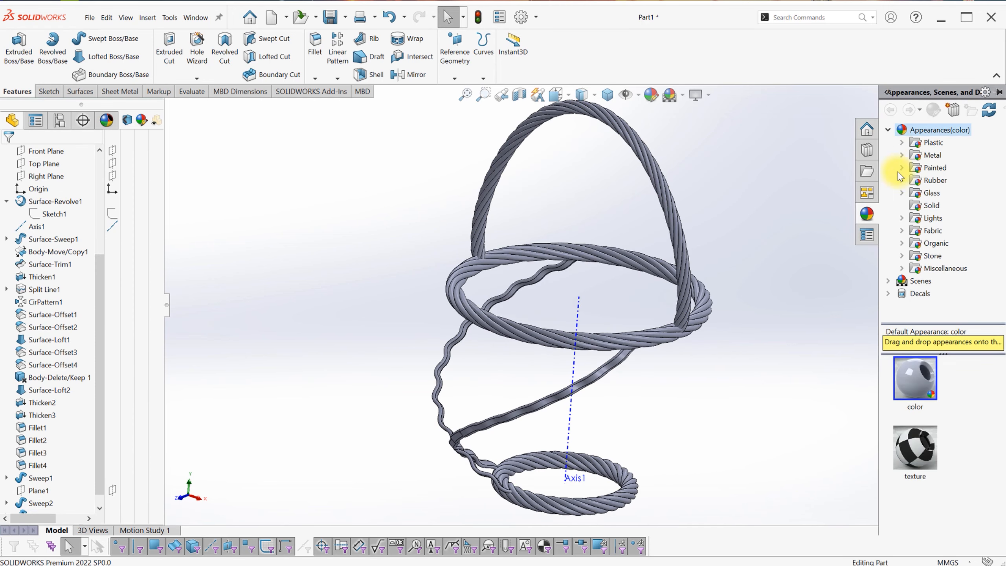
click(901, 243)
click(915, 242)
scroll(922, 392, down, 3)
click(914, 493)
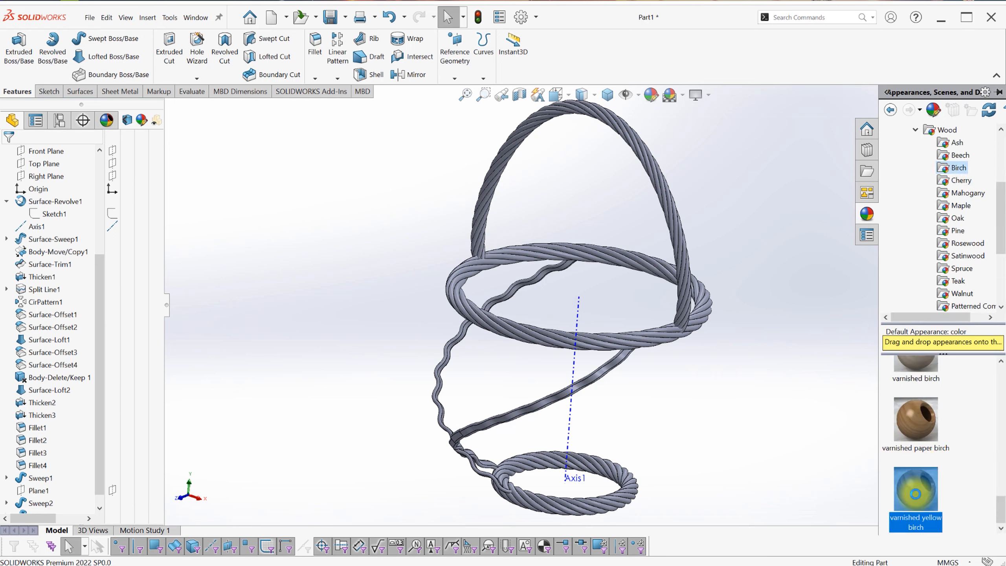
Apply the polished ash 2d appearance to the body of the wavy strip running from the front of the rim.
click(601, 378)
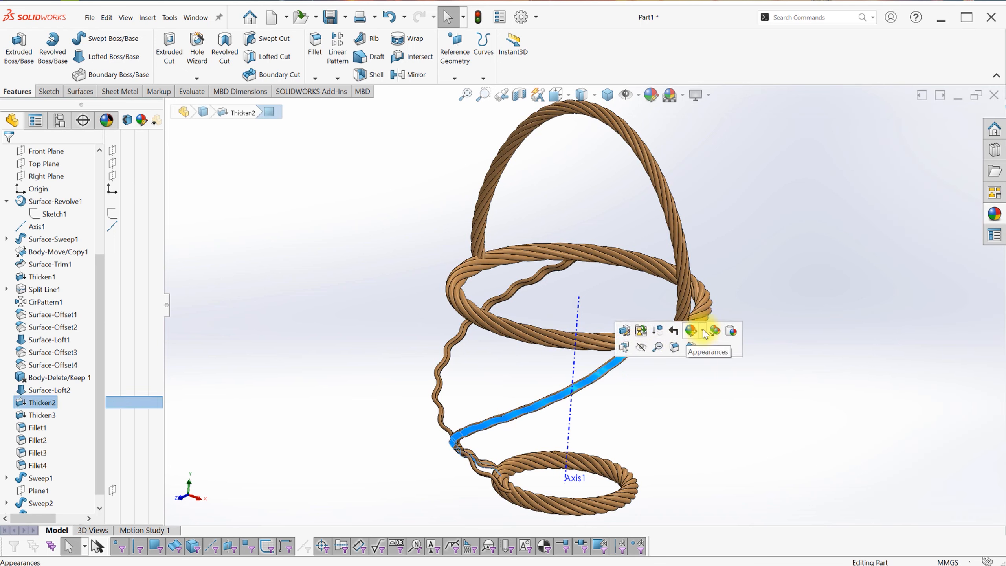
click(698, 328)
click(702, 390)
click(956, 268)
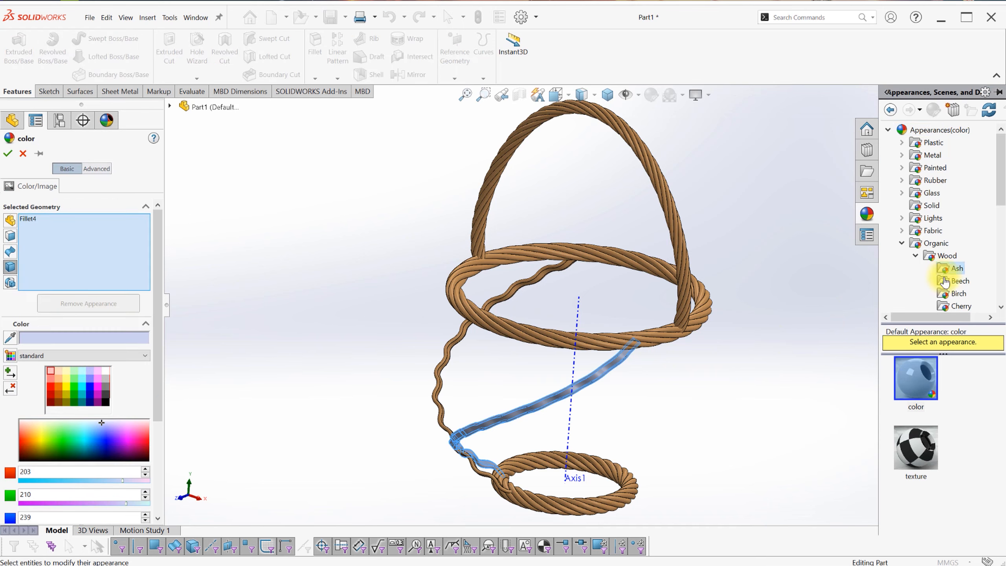
click(914, 370)
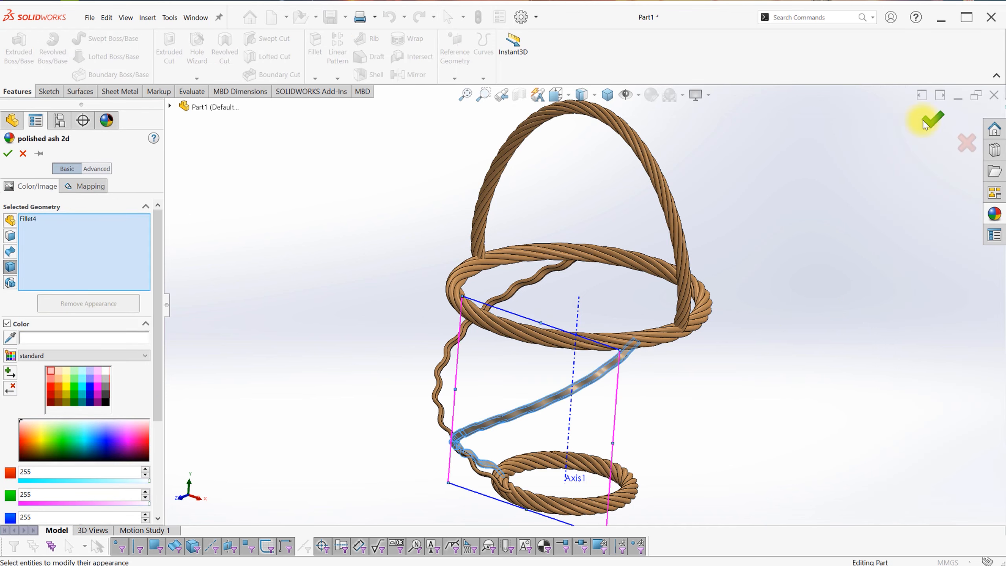
click(922, 119)
Sketch a 65 mm diameter circle centred on the origin on the Top Plane.
middle_drag(666, 401, 592, 399)
scroll(592, 399, down, 1)
scroll(32, 256, up, 1)
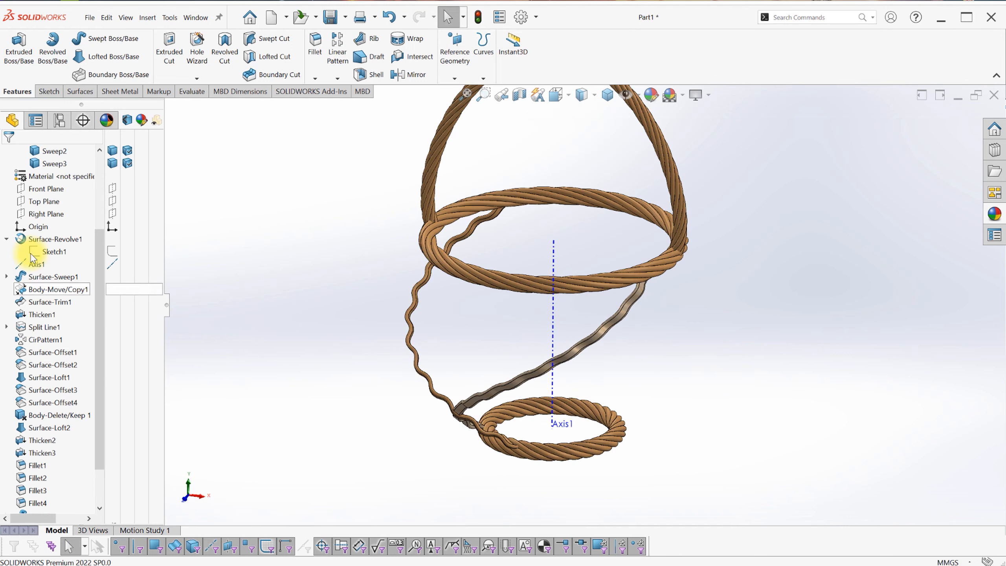
click(50, 200)
click(60, 189)
key(s)
click(594, 358)
drag(593, 303, 590, 327)
key(Escape)
key(Escape)
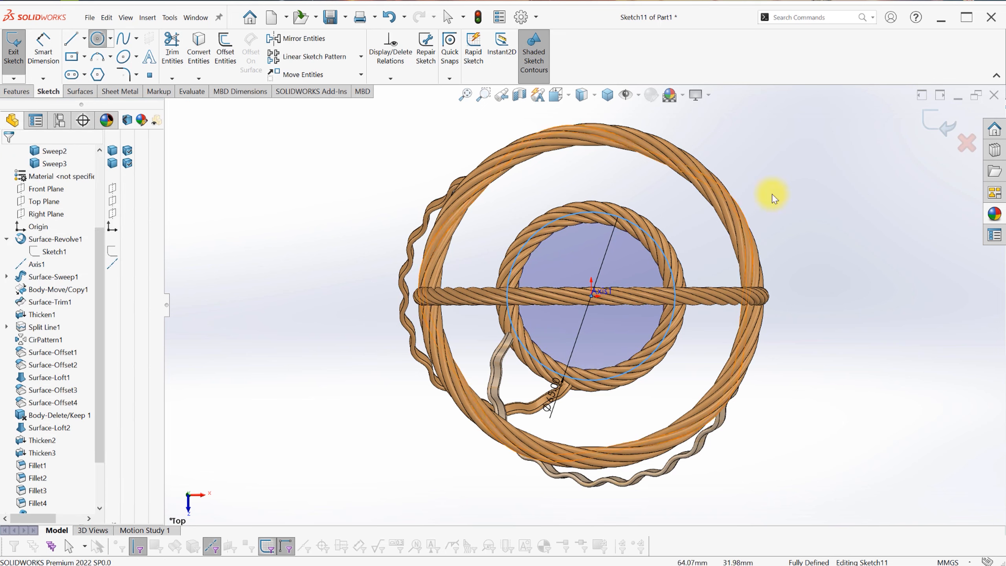
Extrude the circle 2 mm from its mid plane as a separate body to form the basket's floor.
click(16, 91)
click(24, 51)
middle_drag(519, 362, 525, 268)
scroll(605, 214, up, 2)
middle_drag(566, 426, 529, 320)
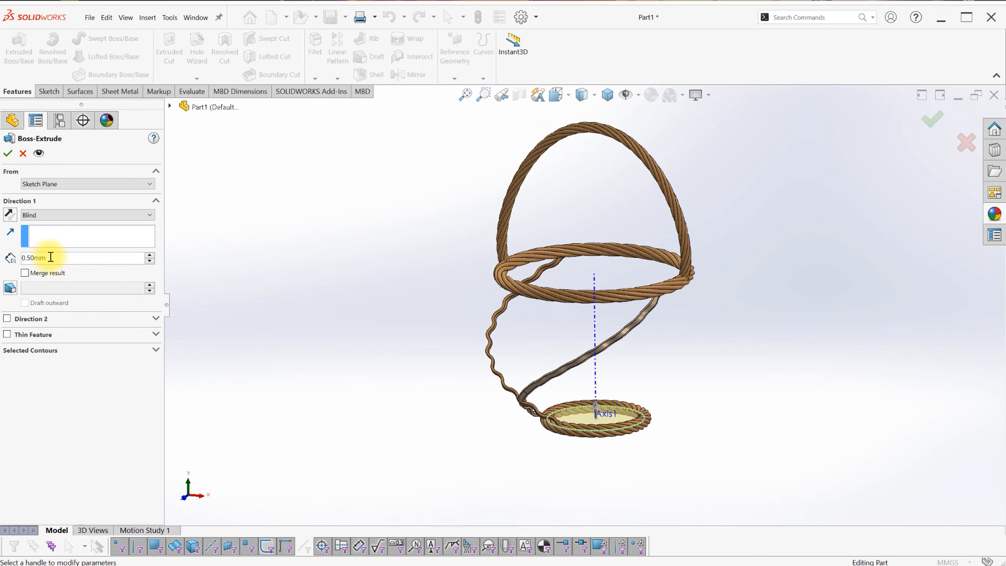
click(52, 214)
click(36, 281)
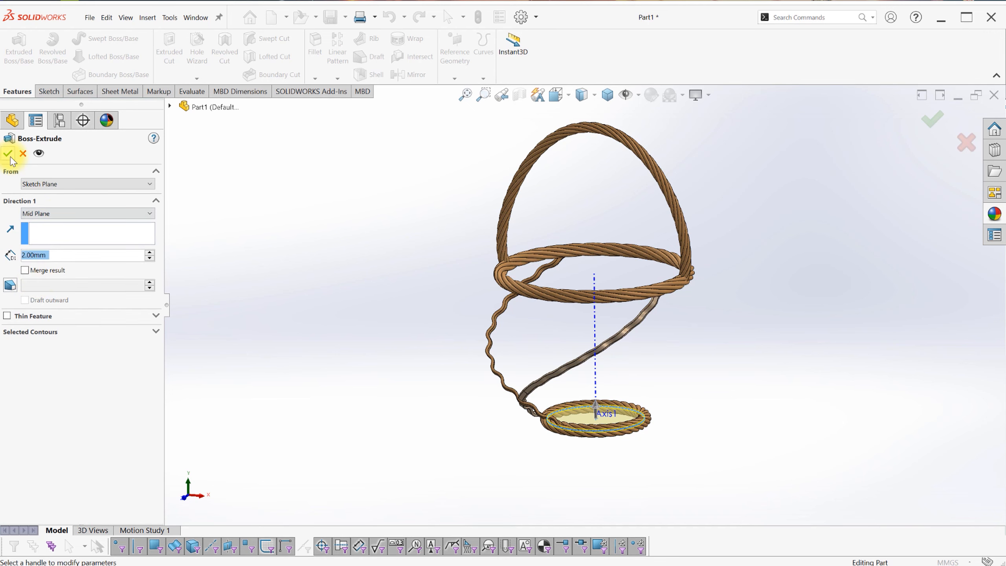
click(8, 153)
Copy the ash appearance from the wavy strip and paste it onto alternating strands of the base ring.
scroll(651, 378, down, 3)
click(594, 301)
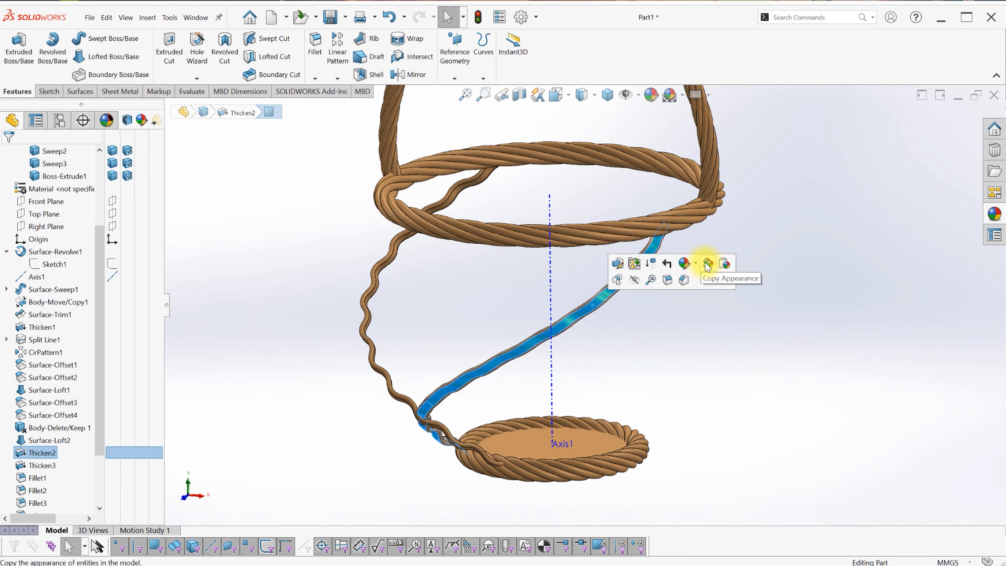
scroll(556, 444, up, 5)
click(575, 437)
ctrl+click(484, 455)
ctrl+click(507, 446)
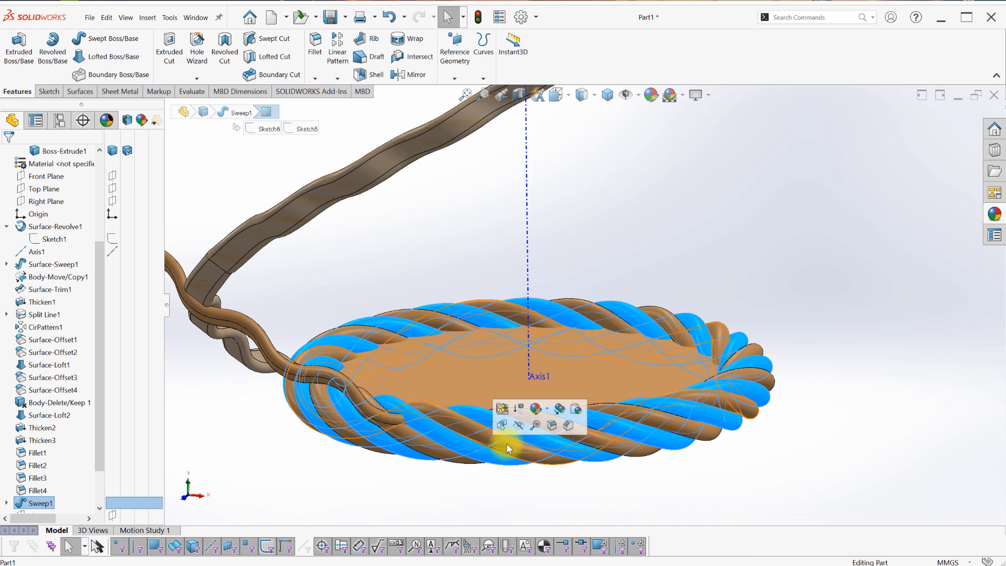
key(ctrl+shift+v)
Paste the copied ash appearance onto alternating strands of the rim ring.
scroll(583, 305, up, 4)
scroll(598, 361, up, 4)
scroll(600, 232, down, 6)
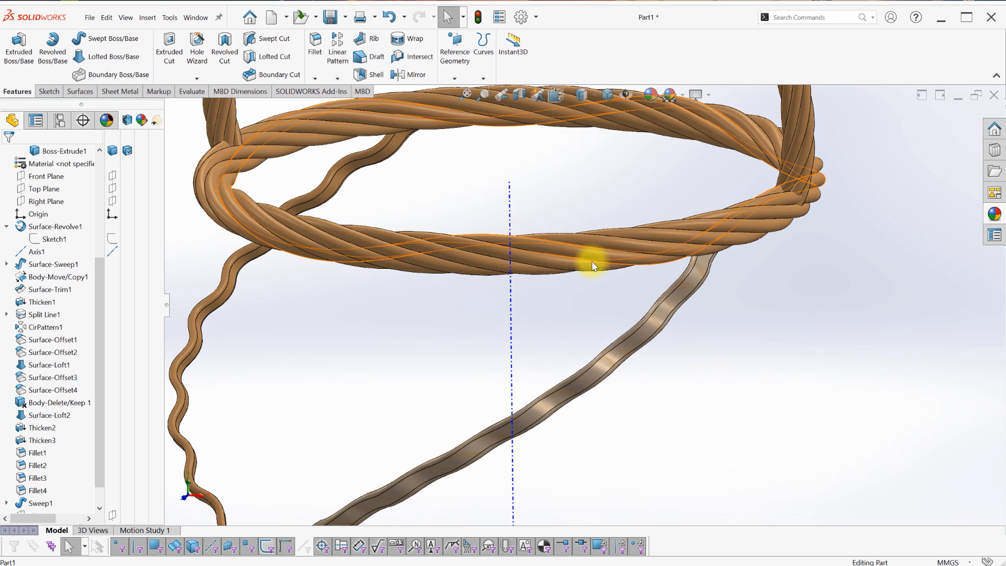
click(597, 256)
ctrl+click(518, 268)
ctrl+click(410, 266)
click(508, 225)
Paste the copied ash appearance onto alternating strands of the rope handle.
scroll(556, 324, up, 3)
click(542, 324)
click(584, 299)
scroll(631, 272, down, 5)
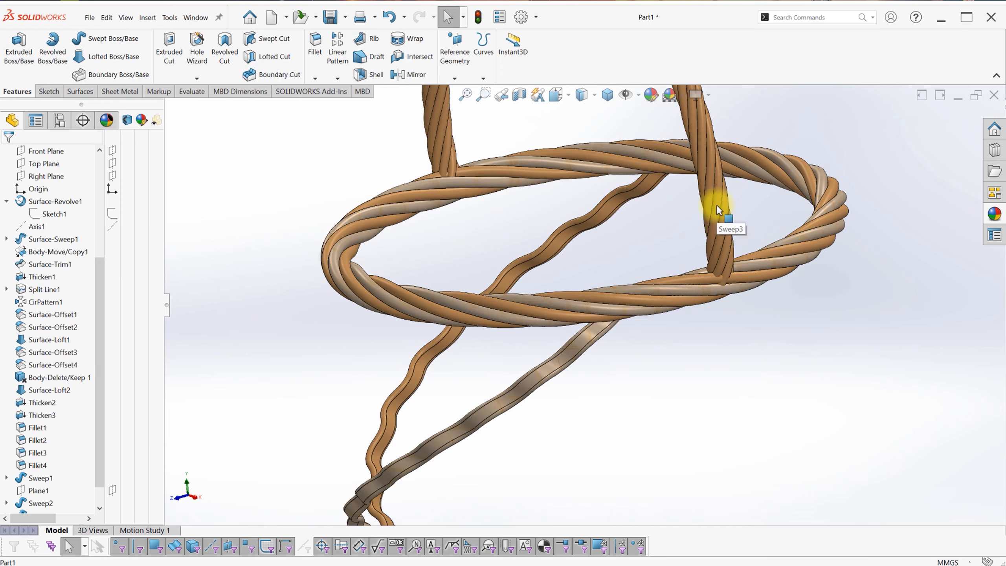
click(719, 210)
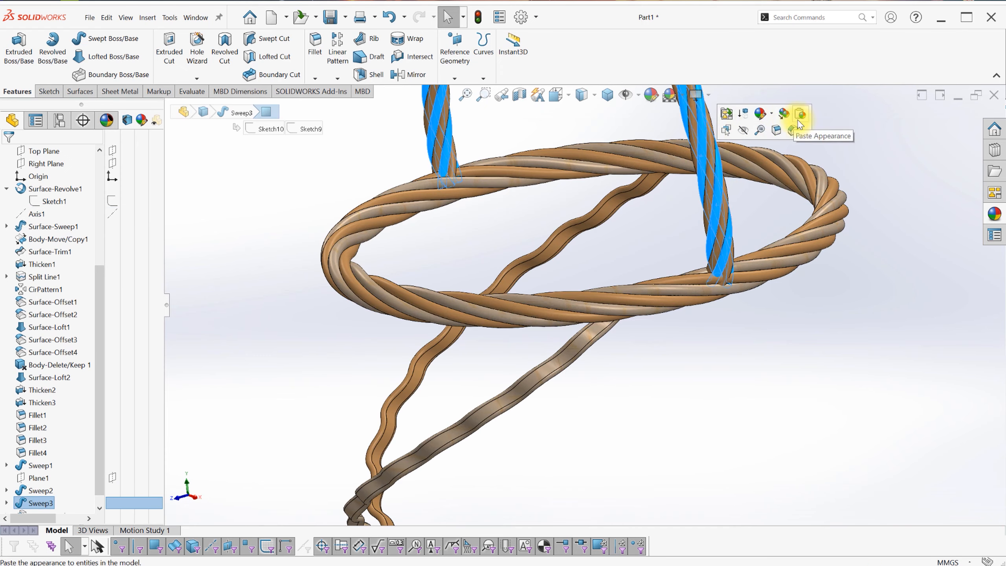
click(793, 120)
Circular-pattern the two wavy strip bodies around the vertical axis with 32 equally spaced instances over 360 degrees, propagating their visual properties.
scroll(721, 323, up, 2)
scroll(720, 323, up, 5)
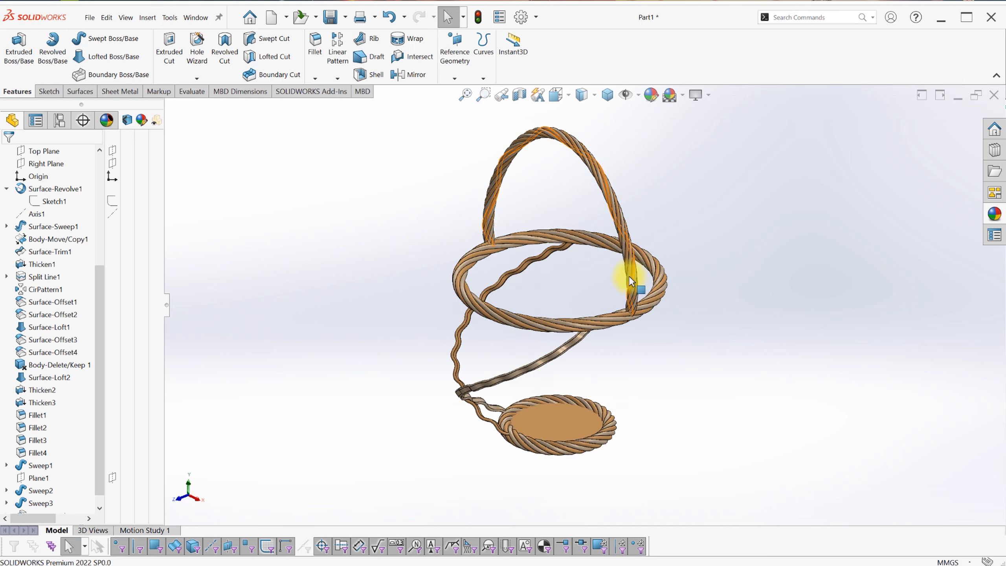
click(337, 78)
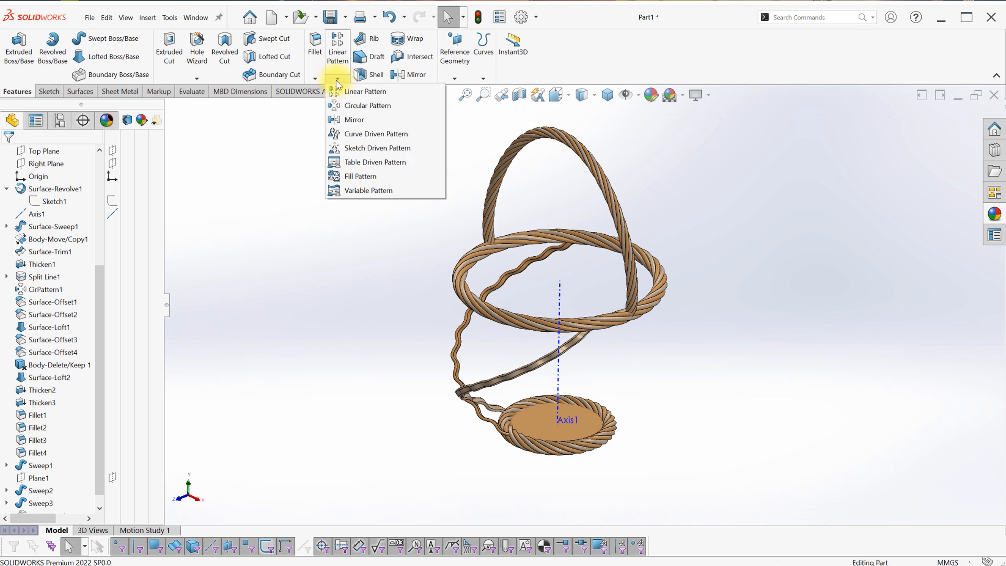
click(348, 112)
click(7, 281)
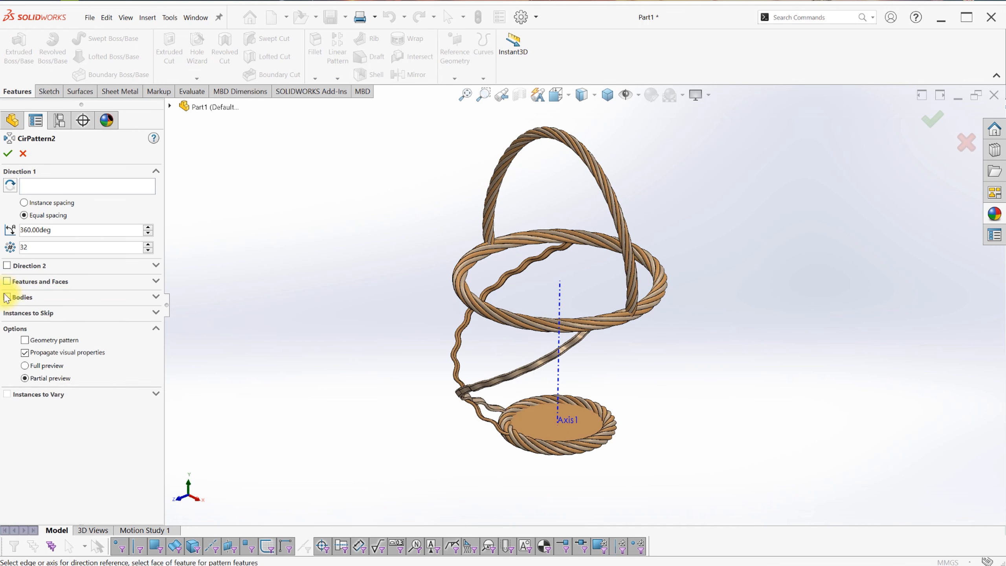
click(7, 296)
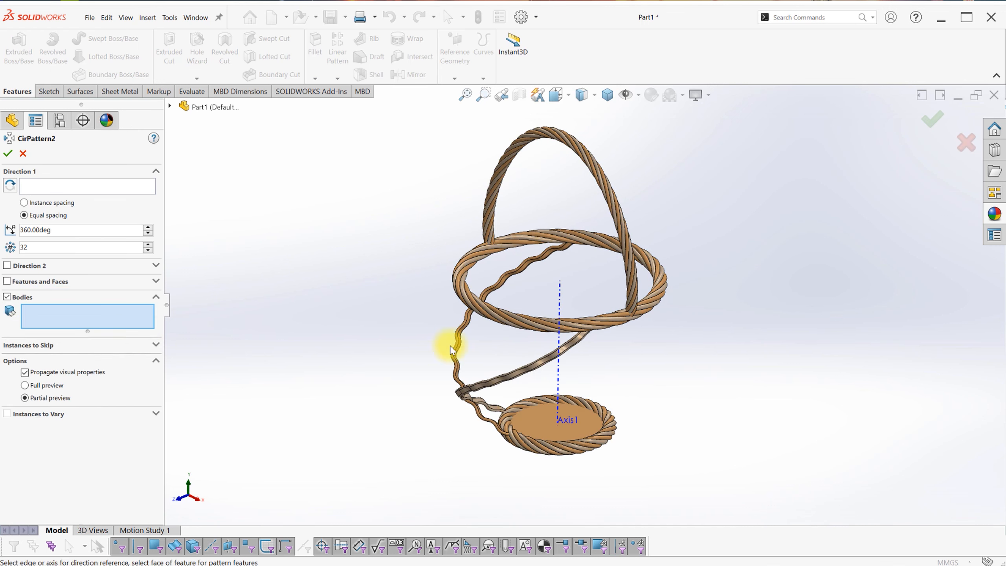
click(519, 379)
click(110, 186)
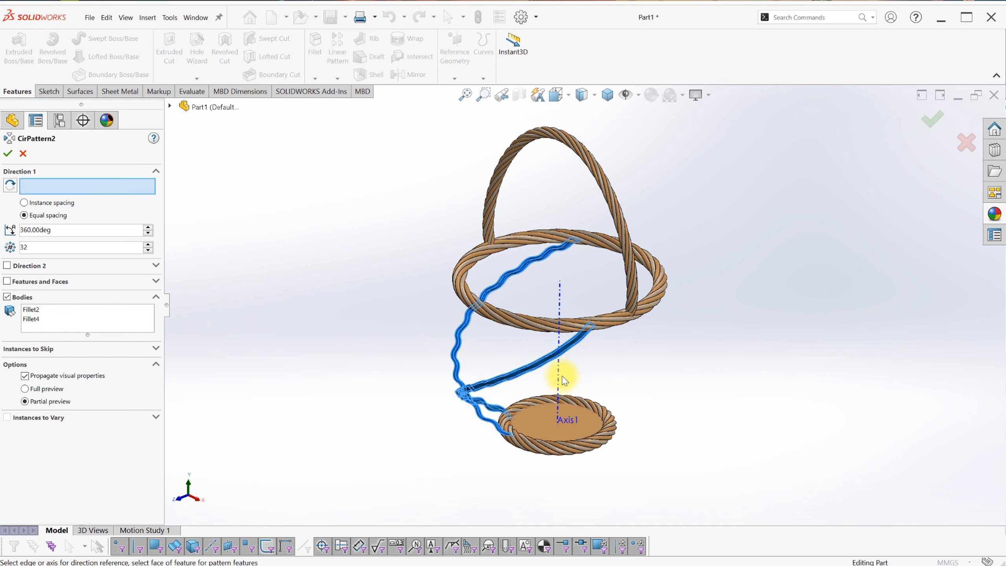
click(558, 396)
middle_drag(676, 390, 449, 415)
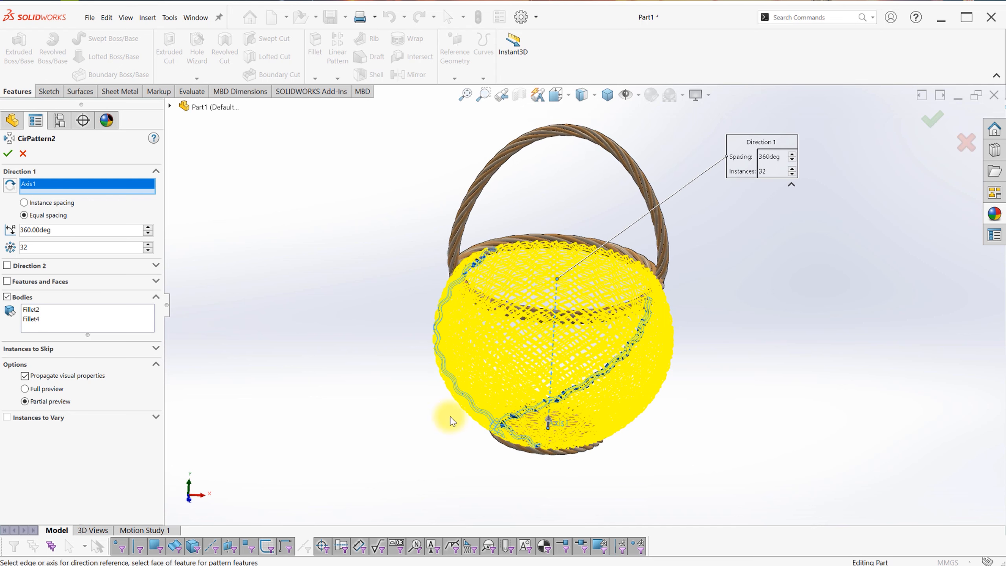
click(8, 154)
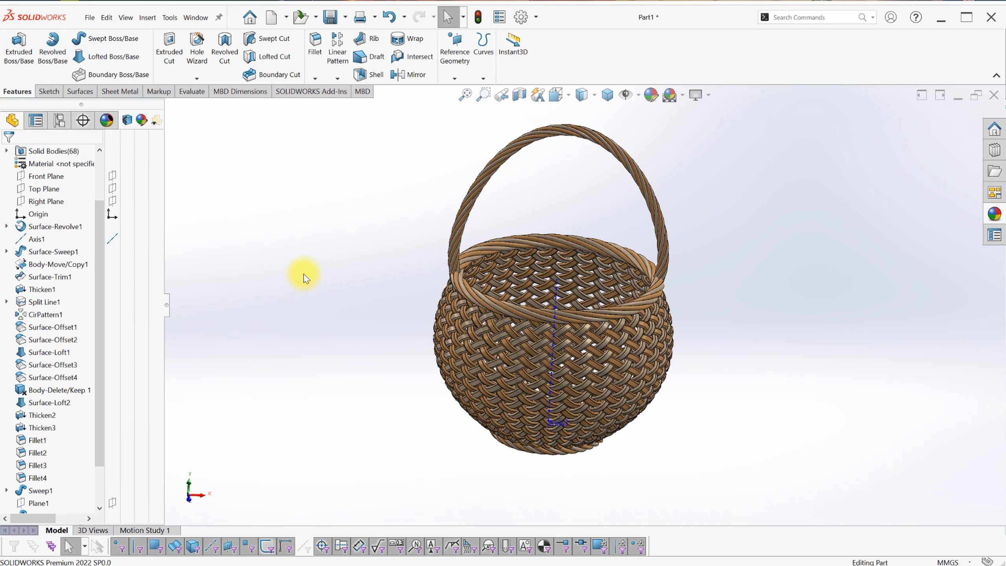
Switch the scene to a plain white background and change the view settings of the shaded display.
middle_drag(379, 281, 616, 234)
click(682, 101)
click(679, 126)
click(706, 102)
click(694, 123)
Examine the basket's woven wall, rim and handle from several angles and in the dimetric view.
middle_drag(609, 237, 382, 168)
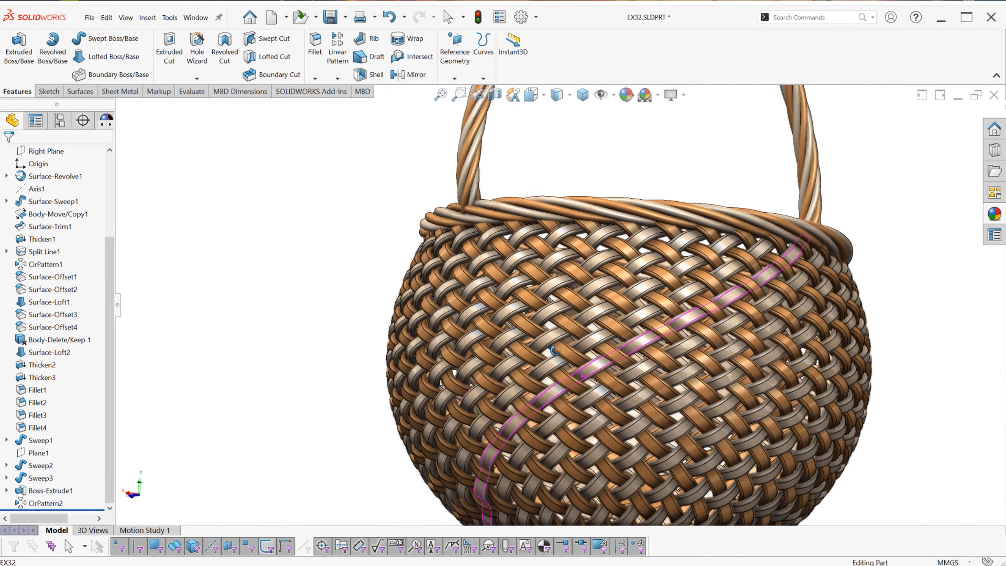
middle_drag(554, 350, 582, 410)
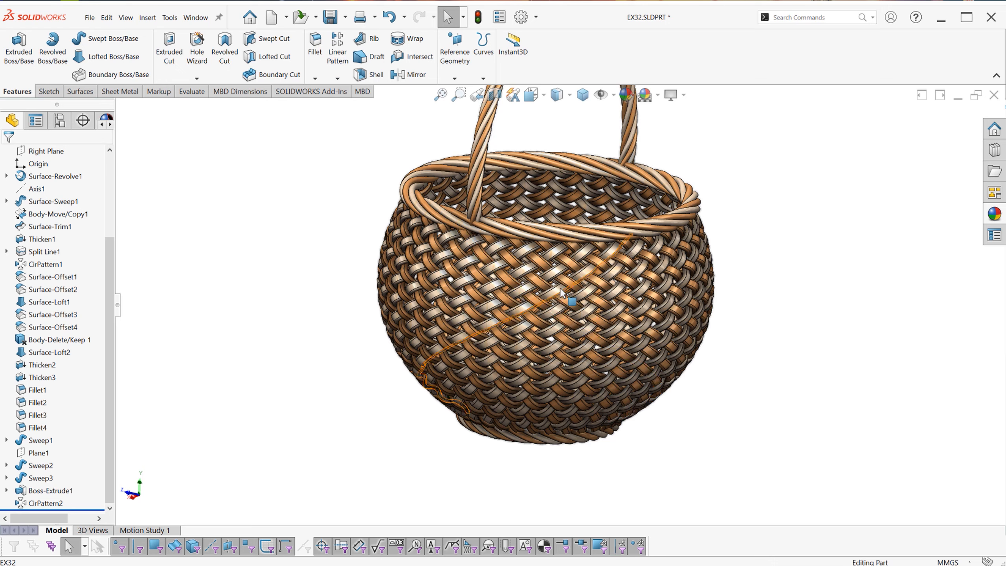
ctrl+middle_drag(560, 289, 348, 364)
scroll(553, 339, up, 2)
key(ctrl+7)
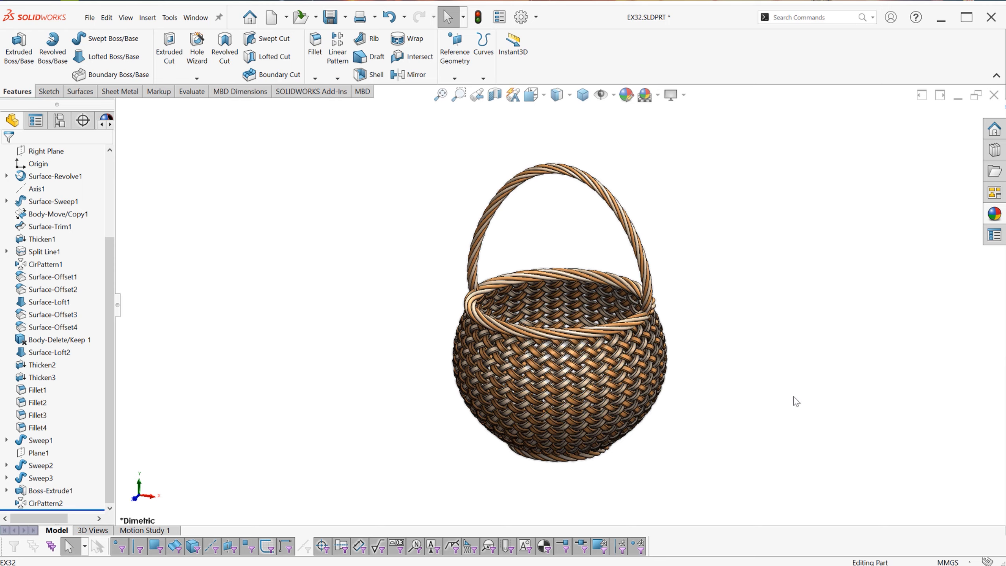
middle_drag(727, 336, 707, 360)
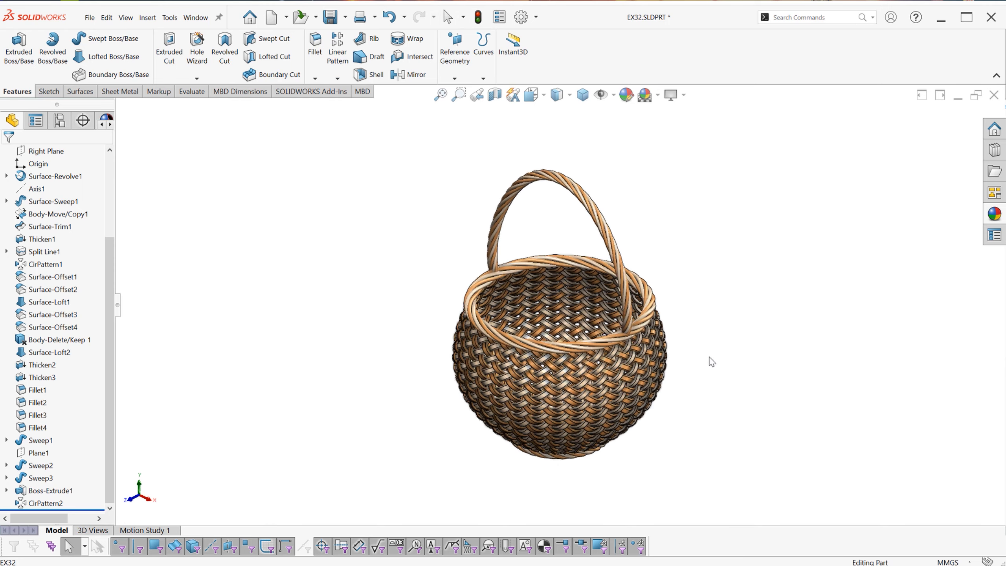
key(ctrl+7)
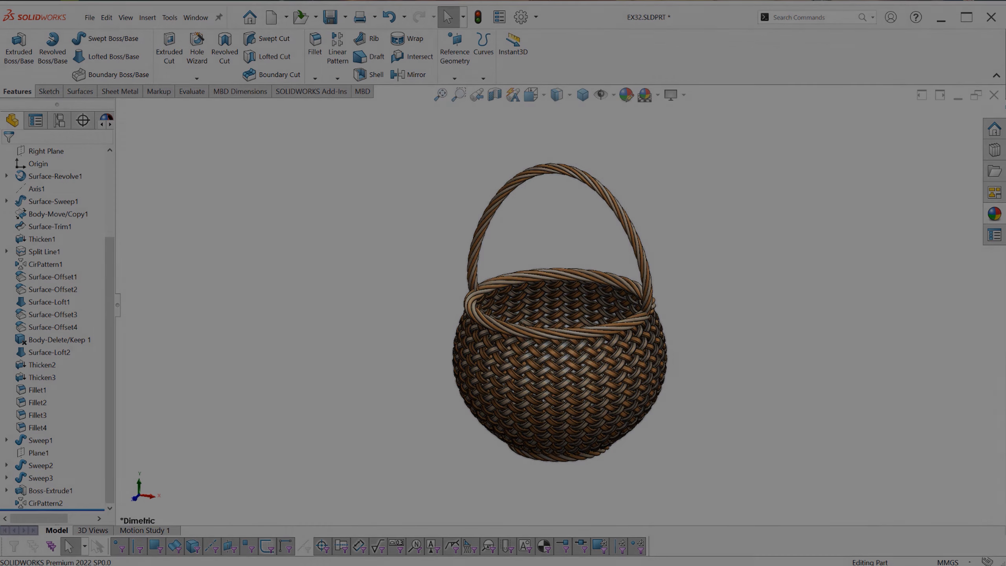